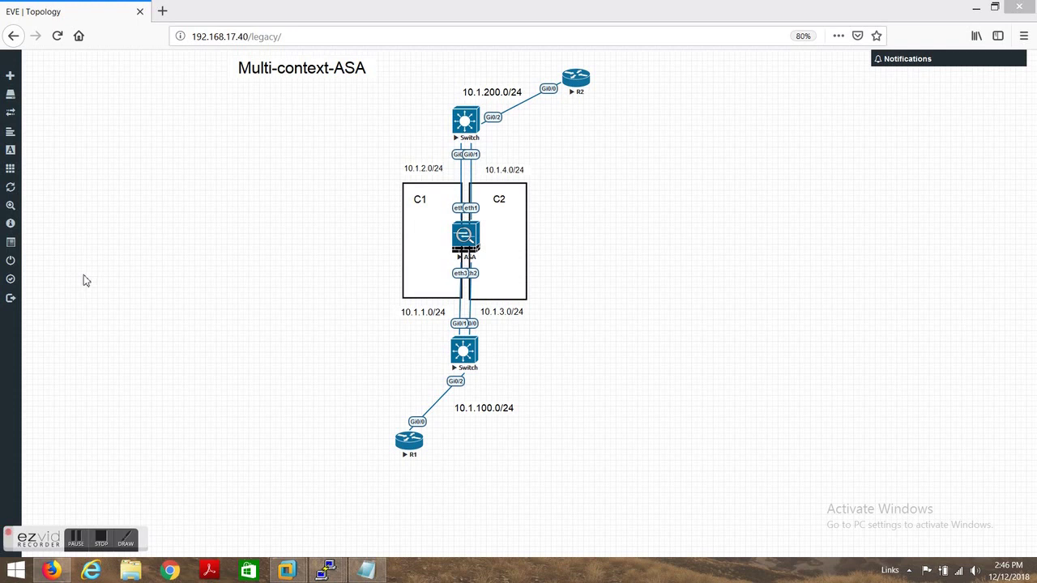
left_click(135, 539)
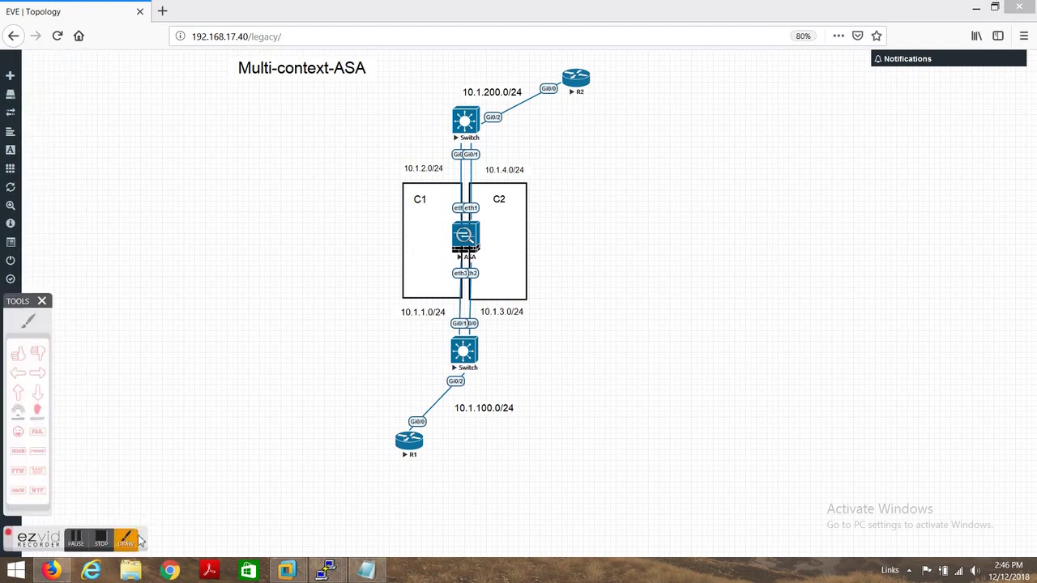
left_click(28, 322)
mouse_move(499, 432)
left_mouse_down()
mouse_move(486, 446)
mouse_move(511, 448)
mouse_move(500, 430)
left_mouse_up()
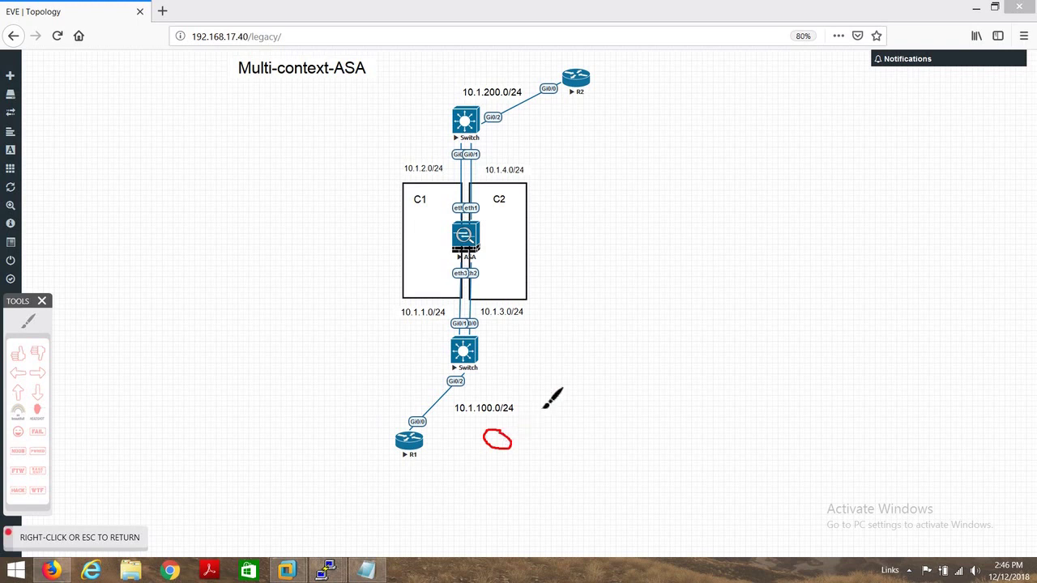
mouse_move(404, 58)
left_mouse_down()
mouse_move(410, 78)
mouse_move(431, 68)
mouse_move(425, 51)
mouse_move(408, 73)
left_mouse_up()
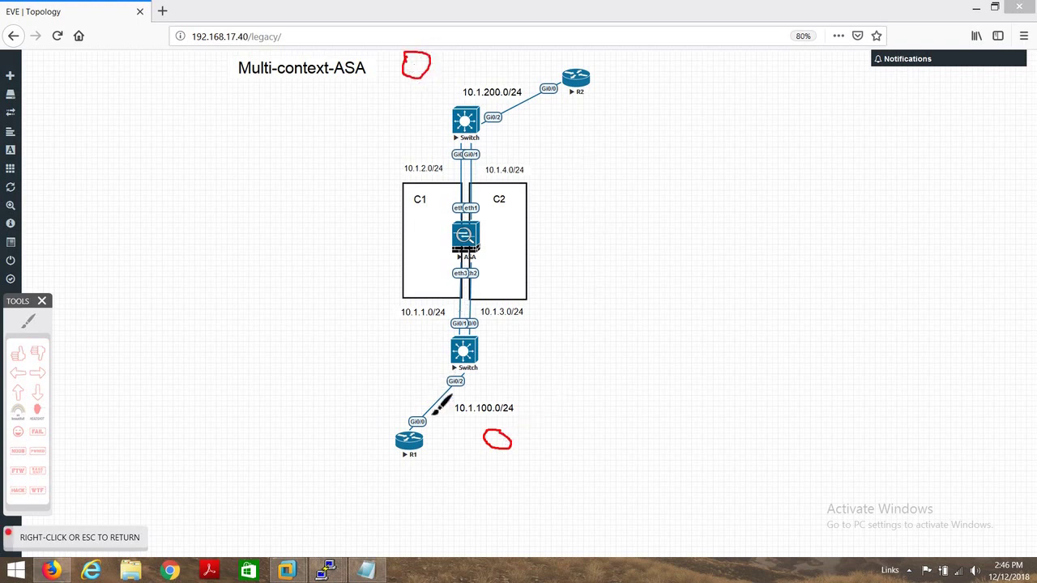
left_click_drag(468, 370, 498, 438)
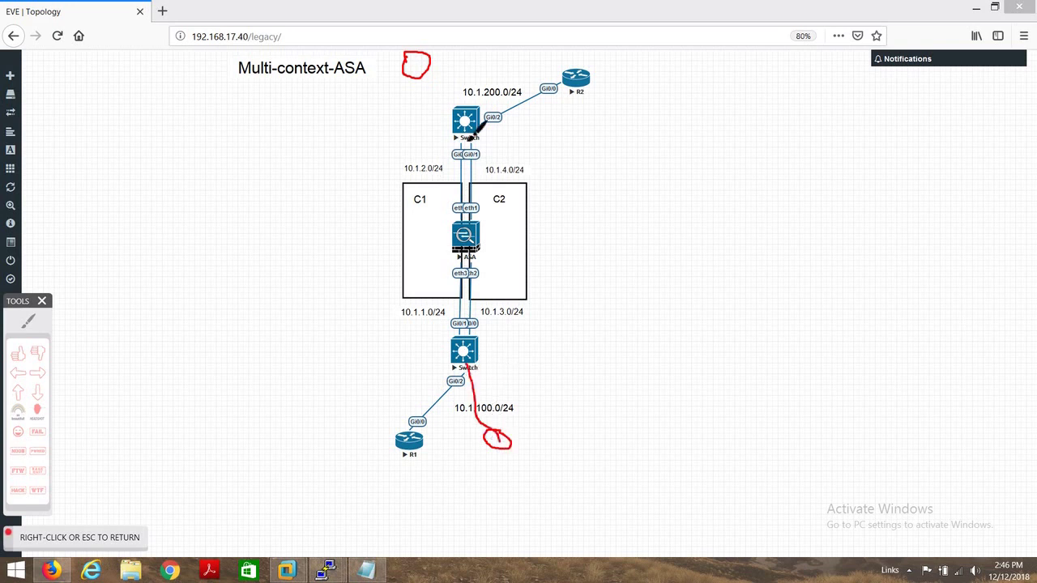
left_click_drag(423, 77, 467, 123)
mouse_move(379, 447)
left_mouse_down()
mouse_move(442, 393)
mouse_move(460, 316)
mouse_move(451, 162)
mouse_move(440, 114)
mouse_move(414, 81)
left_mouse_up()
mouse_move(511, 431)
left_mouse_down()
mouse_move(481, 334)
mouse_move(488, 174)
mouse_move(543, 114)
mouse_move(575, 92)
mouse_move(577, 104)
left_mouse_up()
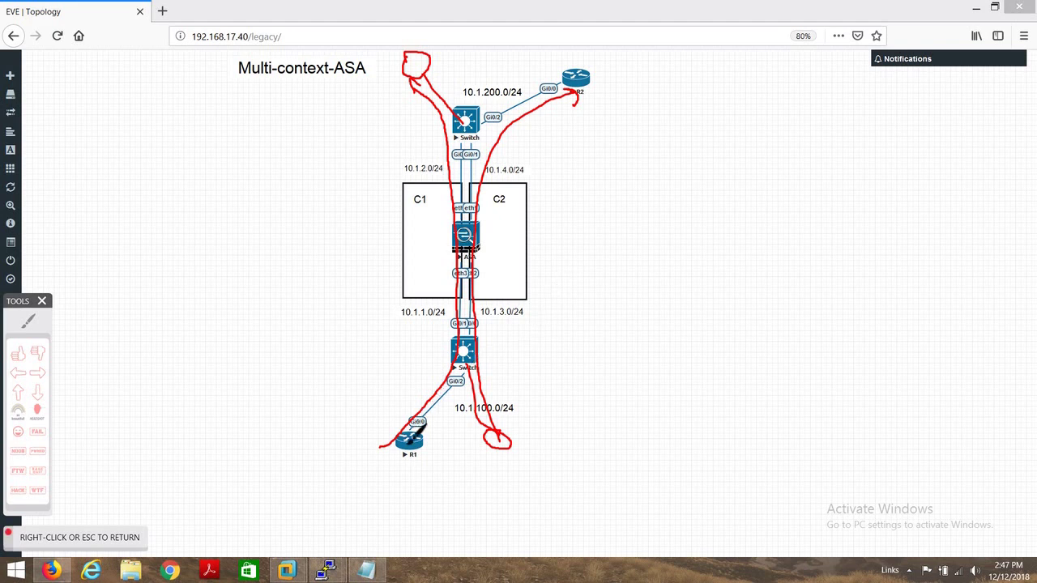
mouse_move(381, 444)
left_mouse_down()
mouse_move(454, 251)
mouse_move(418, 140)
mouse_move(409, 139)
left_mouse_up()
mouse_move(527, 398)
left_mouse_down()
mouse_move(508, 360)
mouse_move(515, 284)
mouse_move(559, 160)
left_mouse_up()
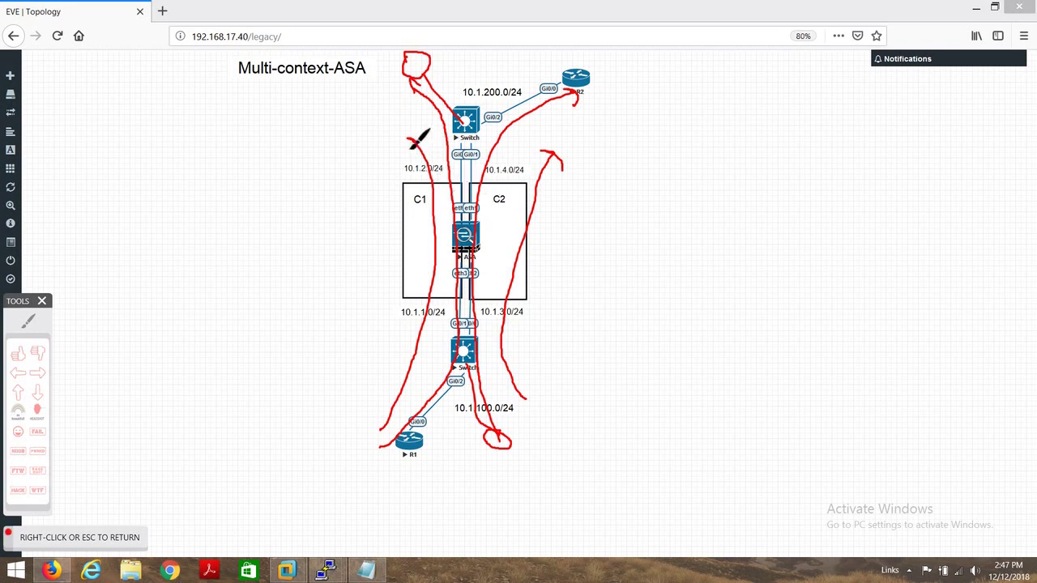
left_click_drag(411, 147, 448, 144)
mouse_move(420, 242)
left_mouse_down()
mouse_move(415, 235)
mouse_move(416, 249)
mouse_move(432, 240)
mouse_move(421, 242)
left_mouse_up()
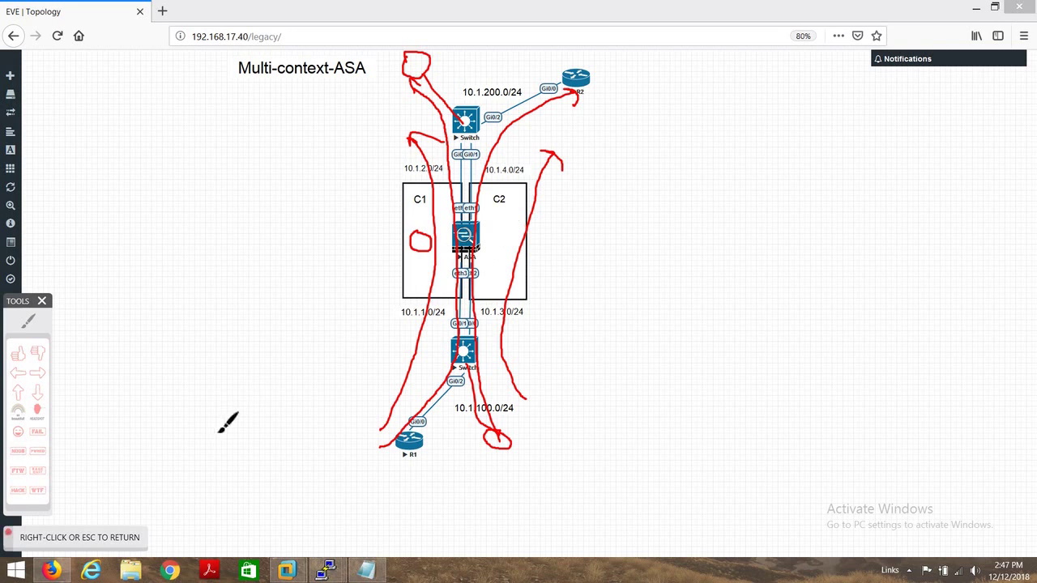
right_click(248, 344)
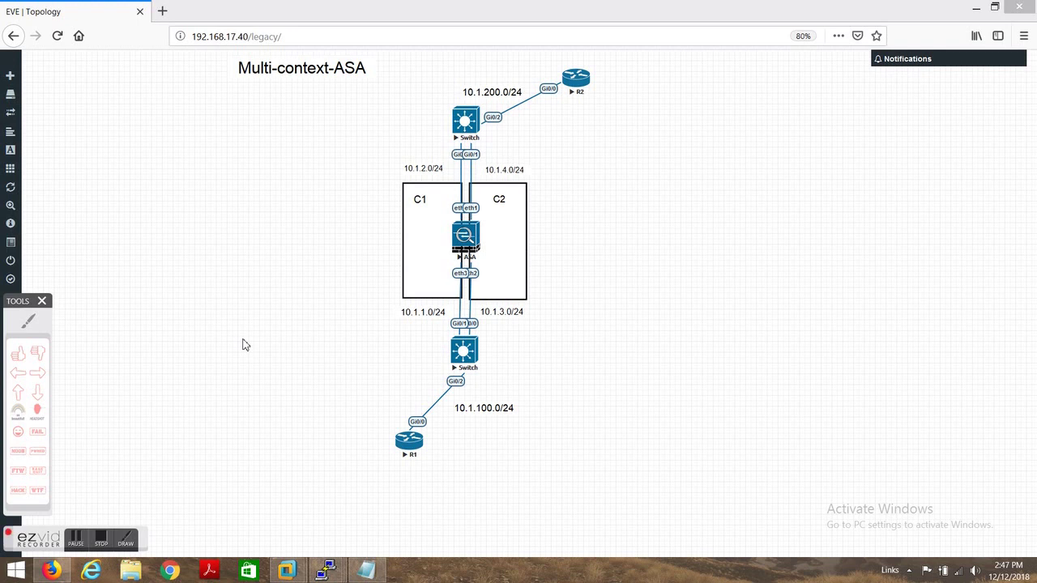
Switch to the ASA's PuTTY console and place its window beside the topology diagram
mouse_move(324, 563)
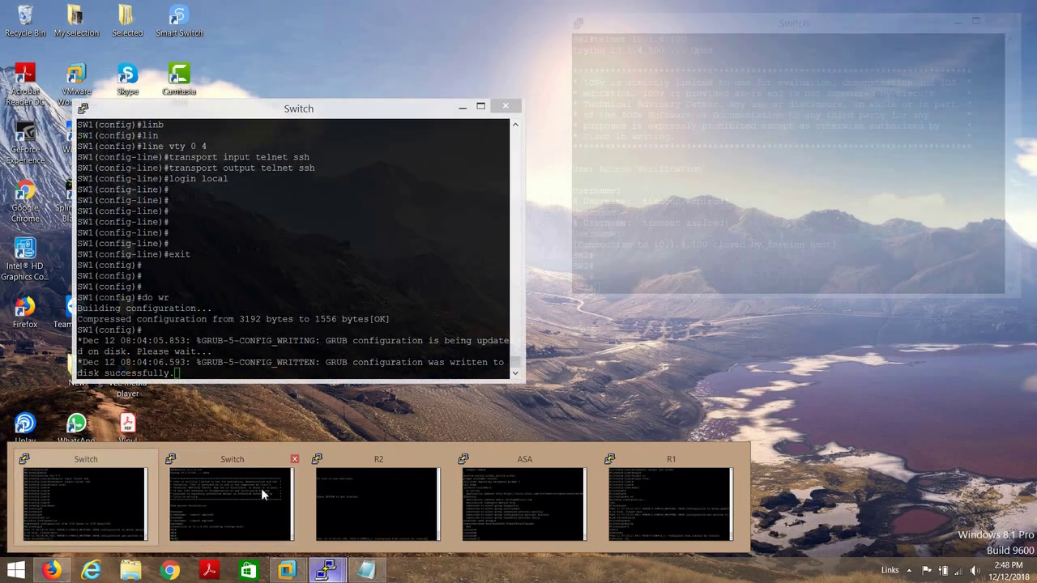
mouse_move(443, 499)
left_click(507, 491)
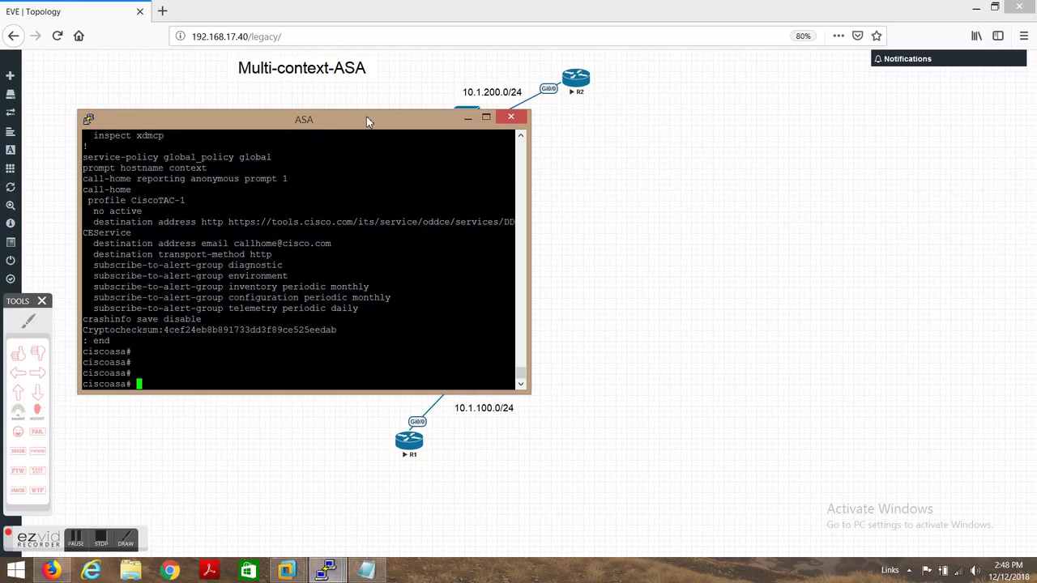
left_click_drag(648, 143, 939, 129)
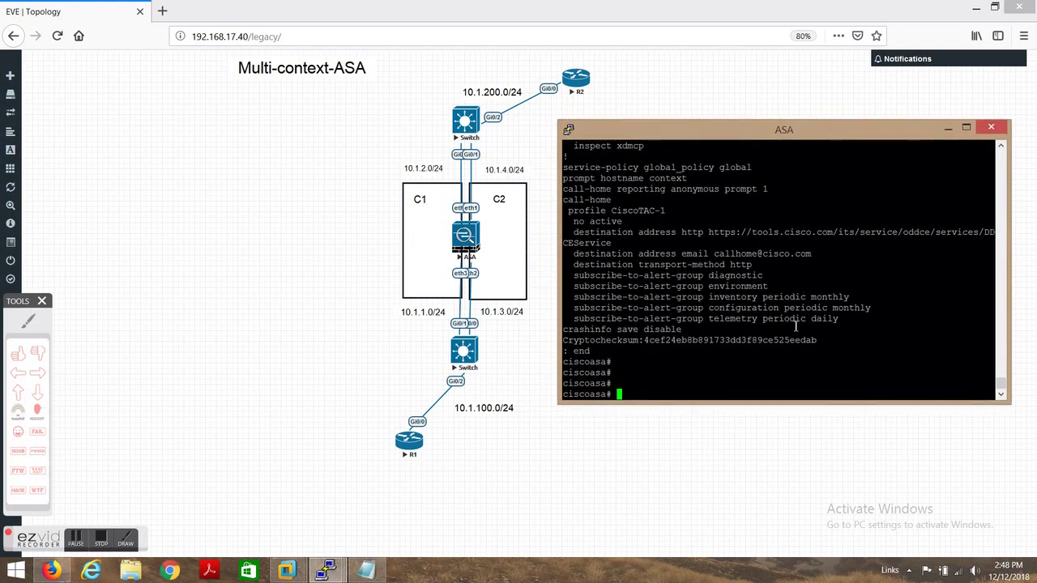
Check the ASA's security context mode with the show mode command
key("Return")
key("Return")
type("sho")
key("Tab")
type("mode")
key("Tab")
key("Return")
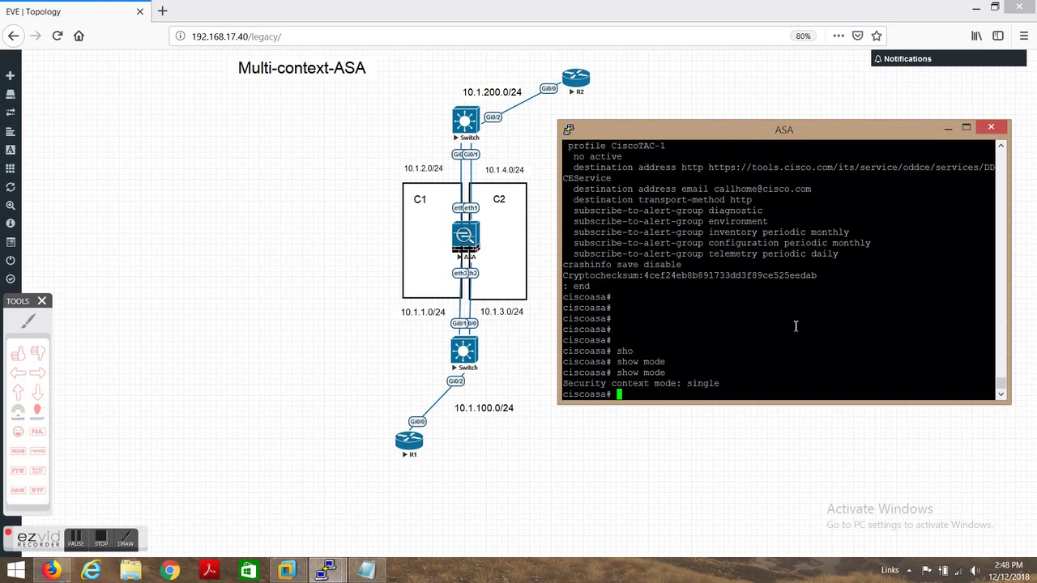
key("Return")
key("Return")
key("Return")
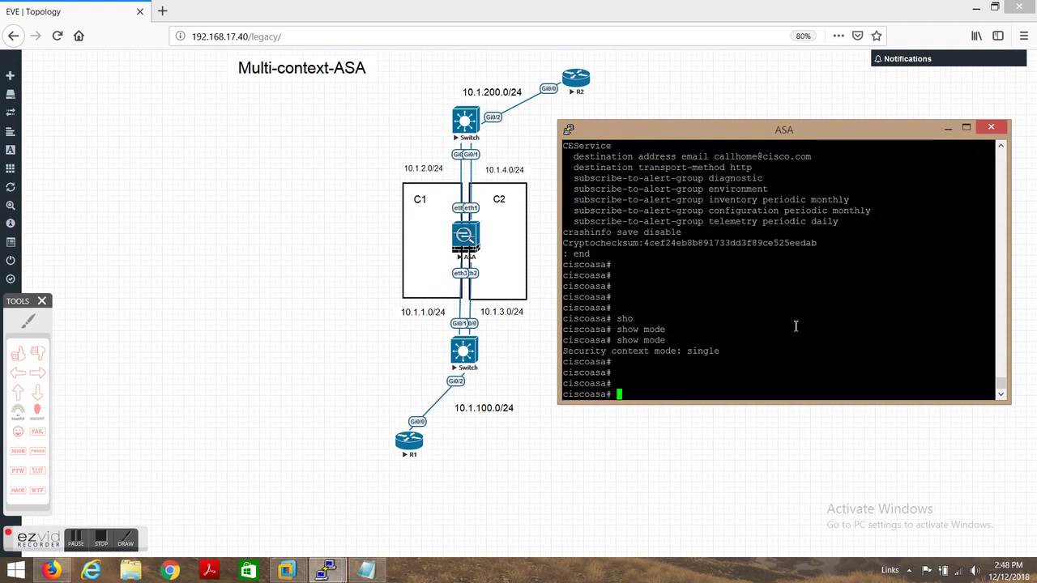
Enter global configuration mode on the ASA with conf t and skip the anonymous error reporting question
type("mode")
key("Return")
type("conf t")
key("Return")
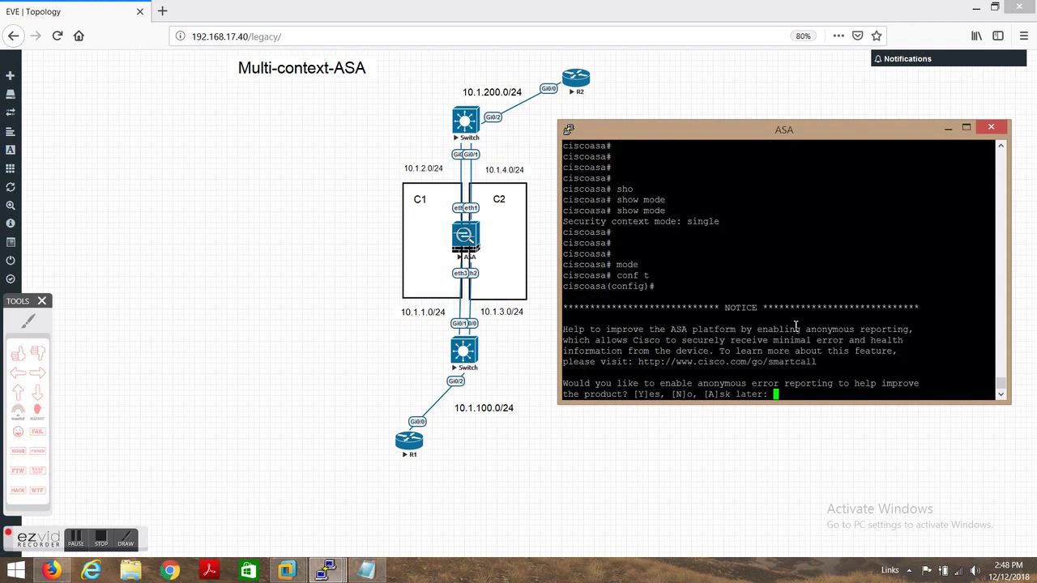
key("Return")
key("Return")
key("Return")
key("Return")
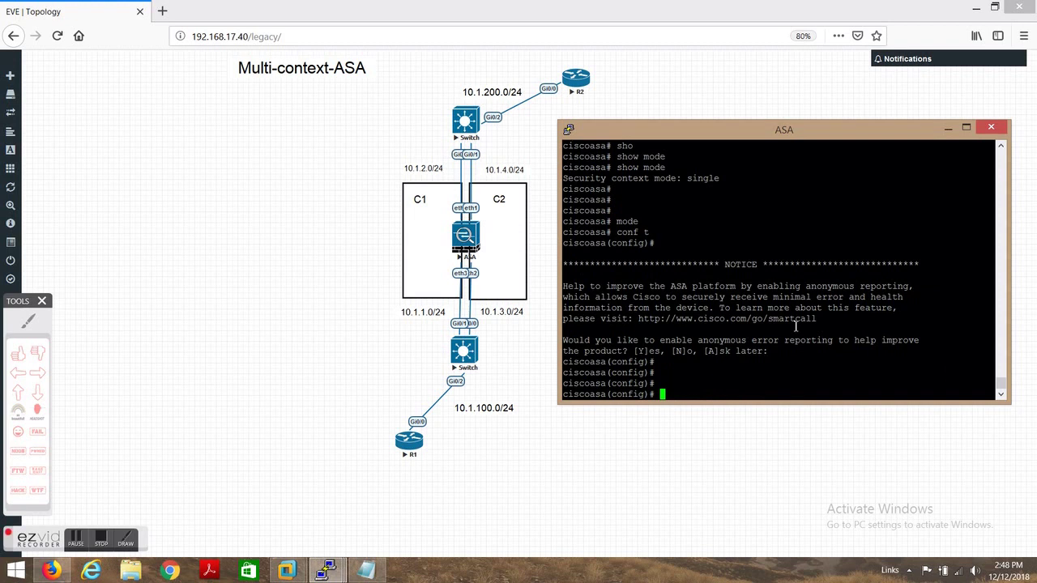
Switch the ASA to multiple context mode, confirming the mode change and the system configuration conversion, and let it reboot
type("mode")
key("Tab")
type("m")
key("Tab")
key("Return")
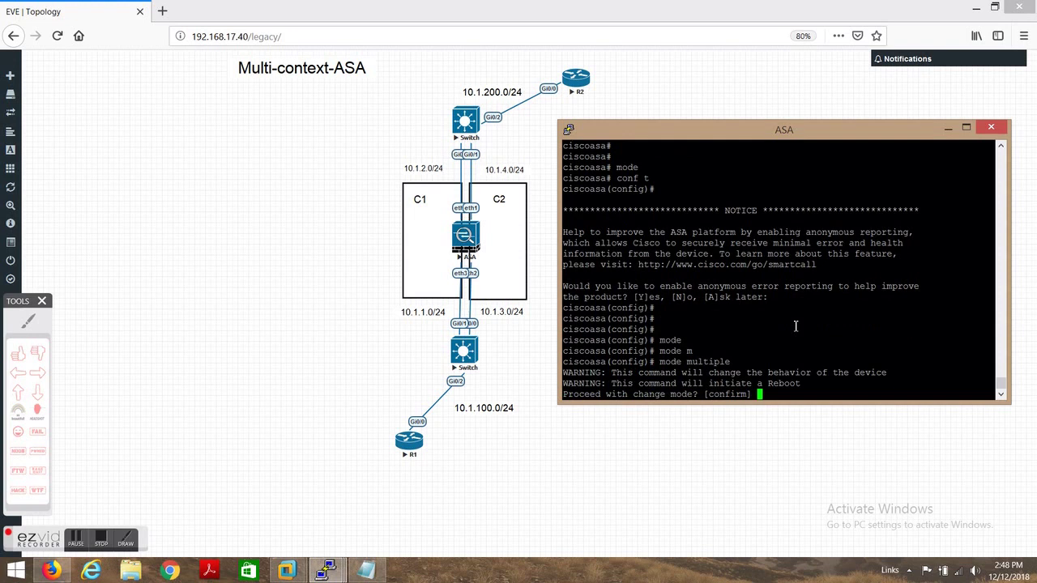
key("Return")
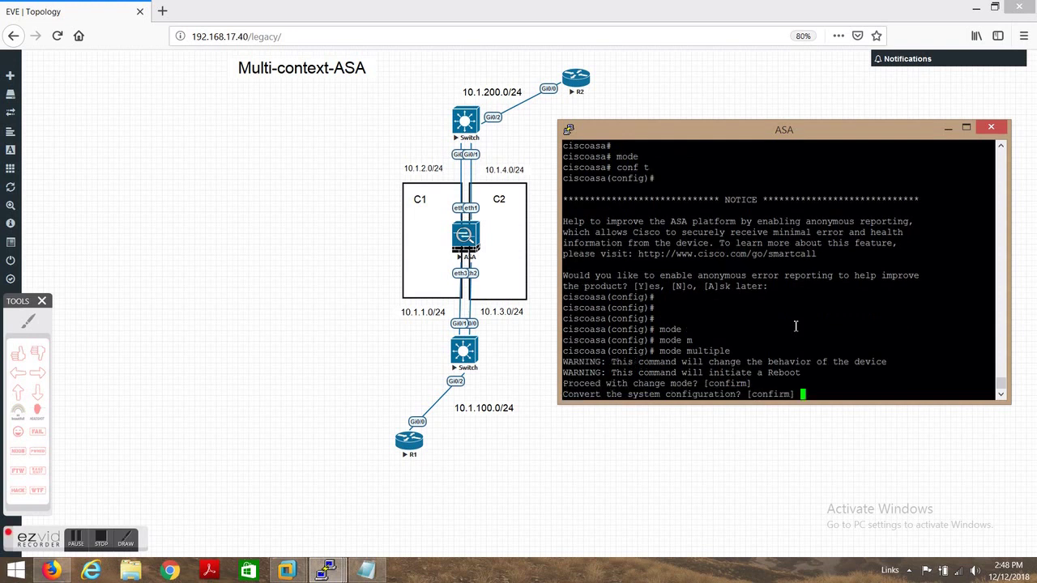
key("Return")
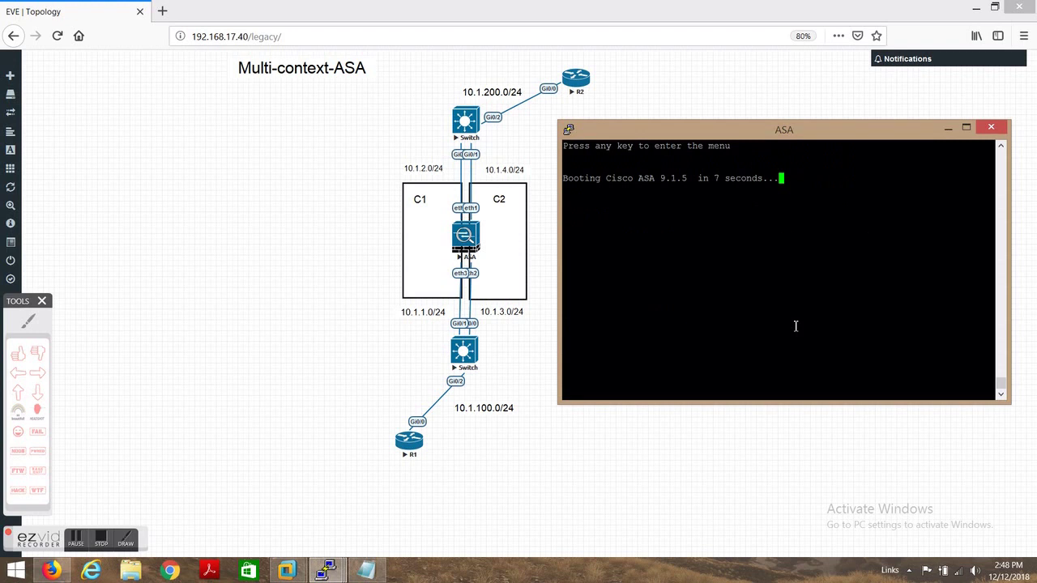
key("Return")
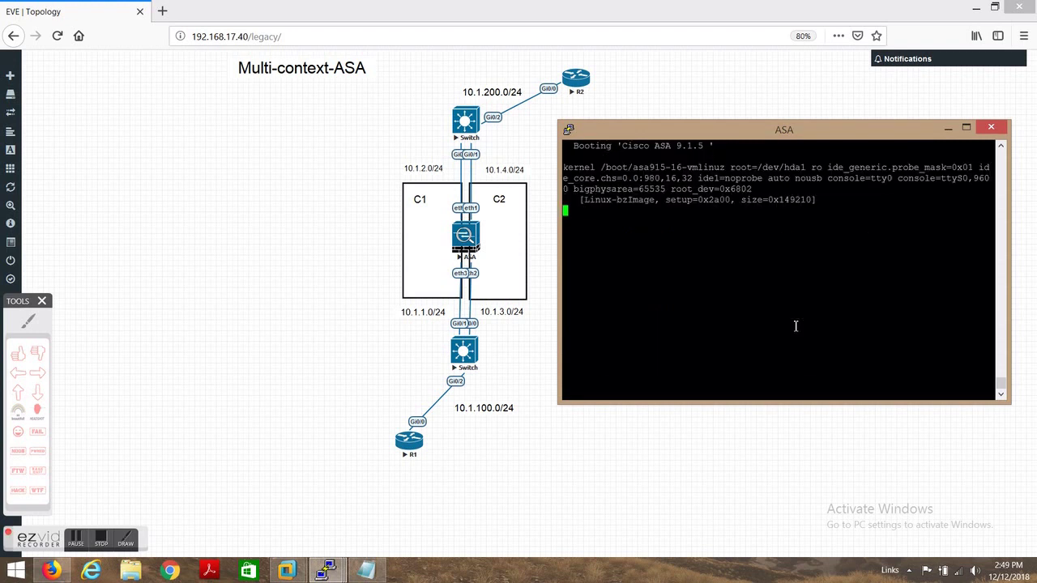
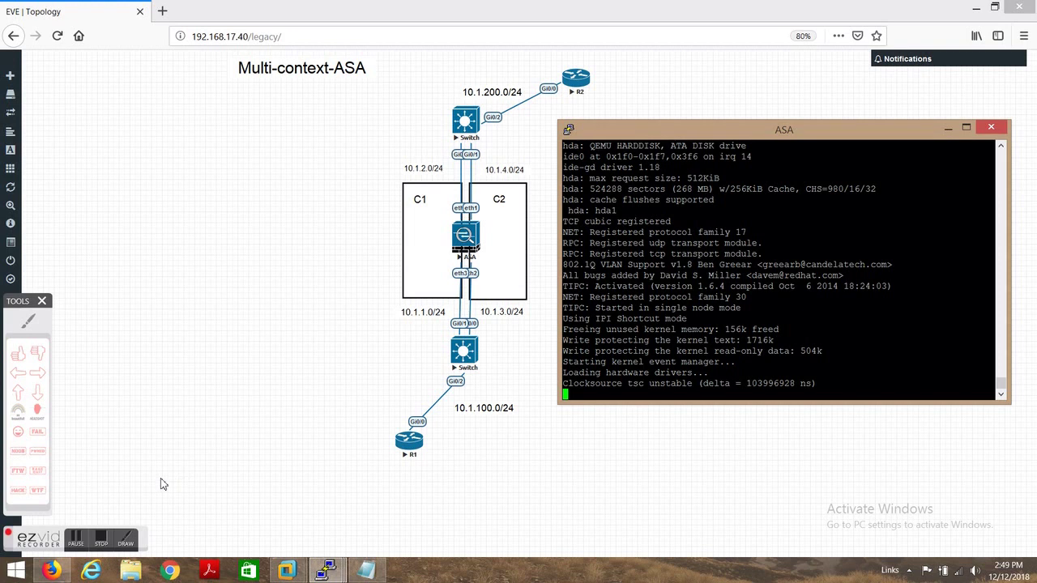
left_click(81, 549)
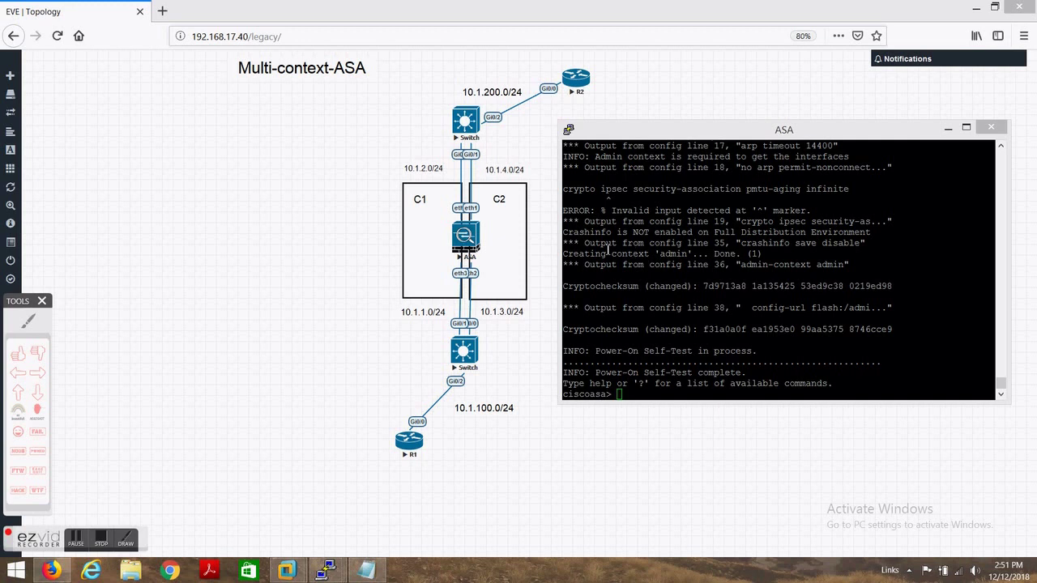
Examine the boot output lines about the creation of the admin context
left_click(564, 241)
left_click_drag(565, 241, 777, 251)
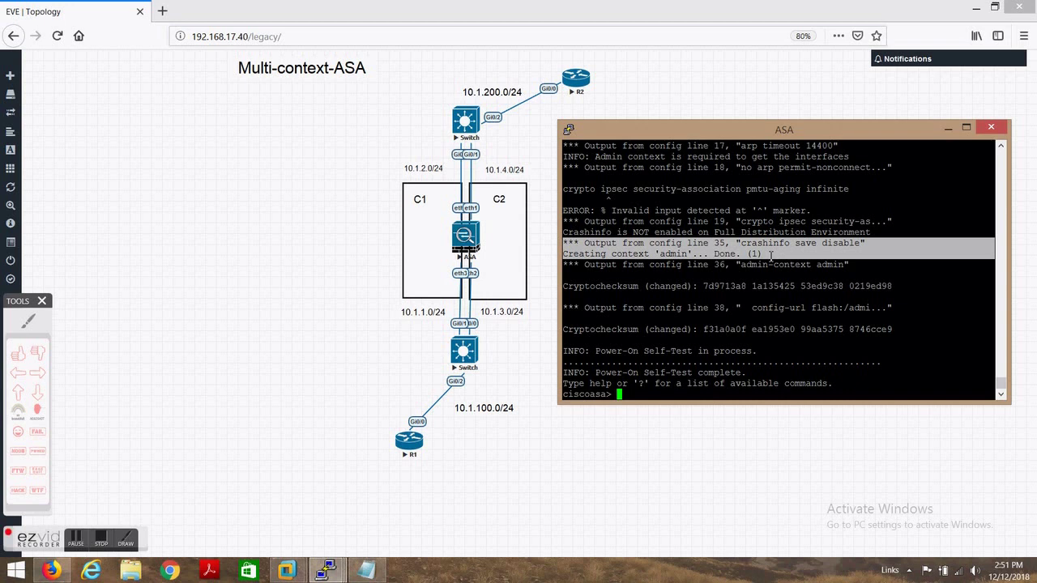
left_click(771, 256)
left_click_drag(770, 255, 570, 244)
left_click(711, 397)
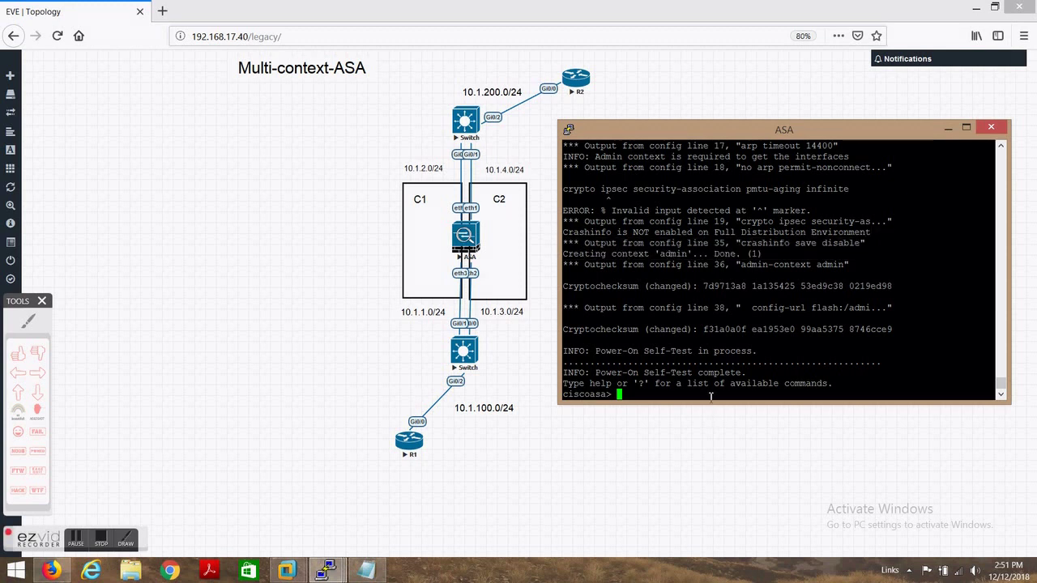
Enter privileged mode on the rebooted ASA with the enable password left blank, and go into global configuration mode
type("en")
key("Return")
key("Return")
key("Return")
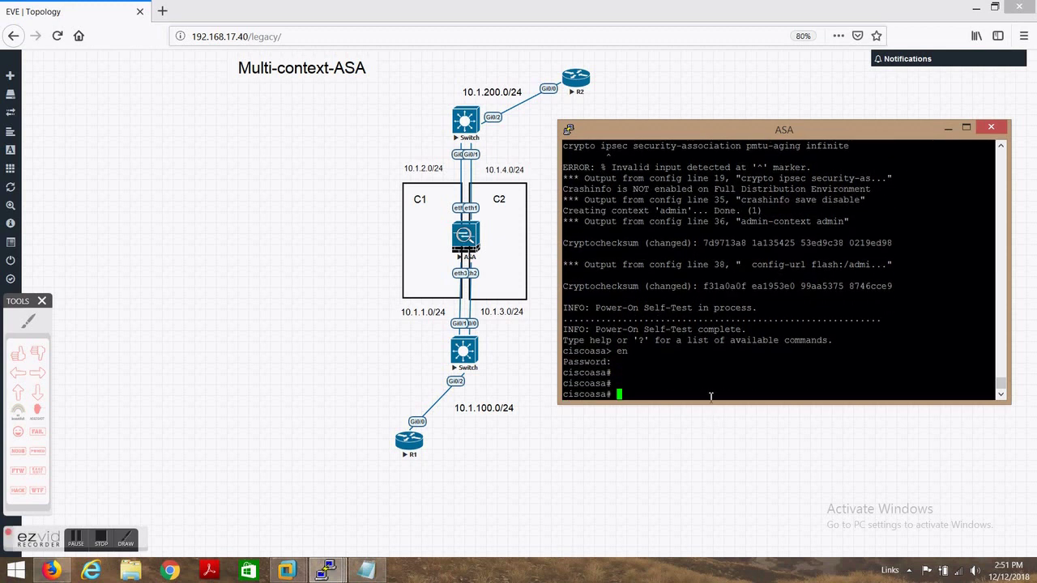
type("conf t")
key("Return")
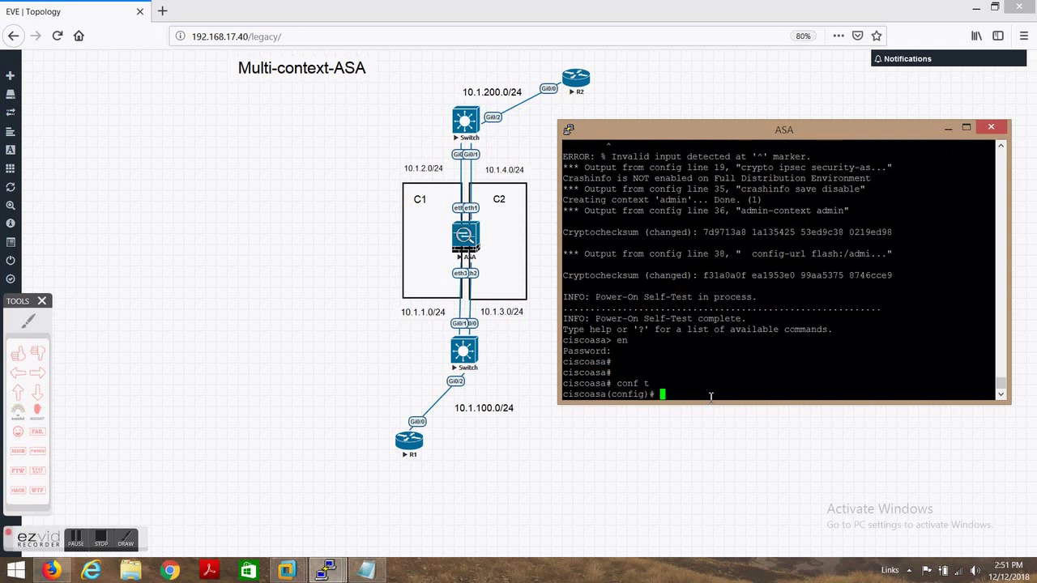
Verify the ASA's security context mode after the reboot with show mode
type("sho")
key("Tab")
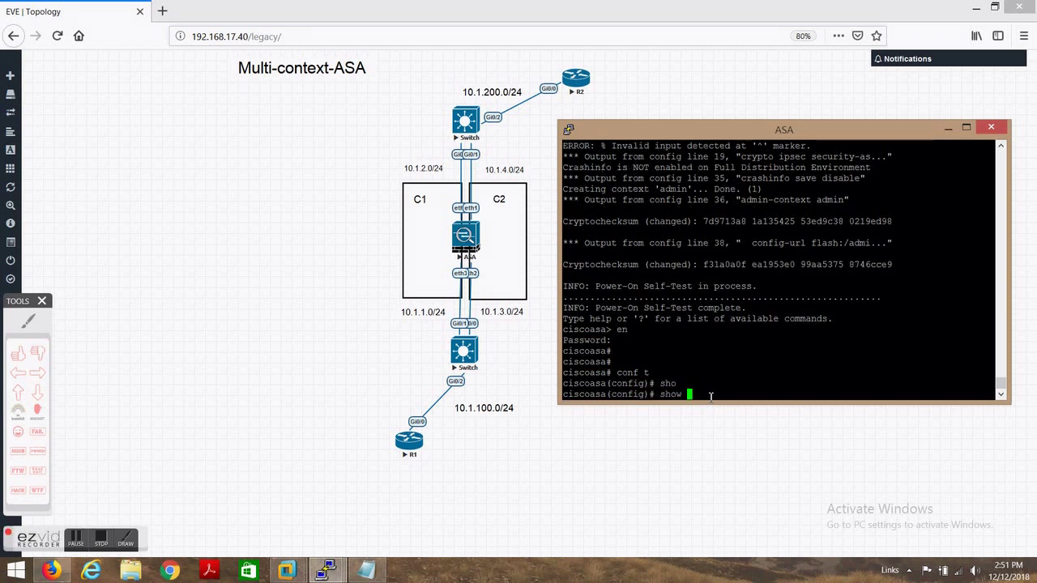
type("mo")
key("Tab")
key("Return")
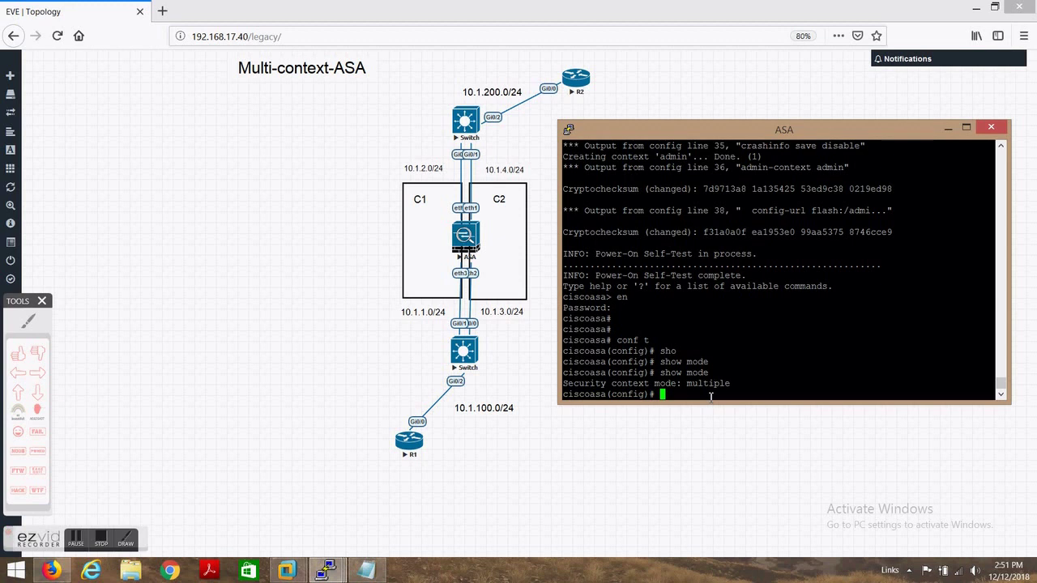
Display the full running configuration of the ASA's system execution space with sh run
type("sh run")
key("Return")
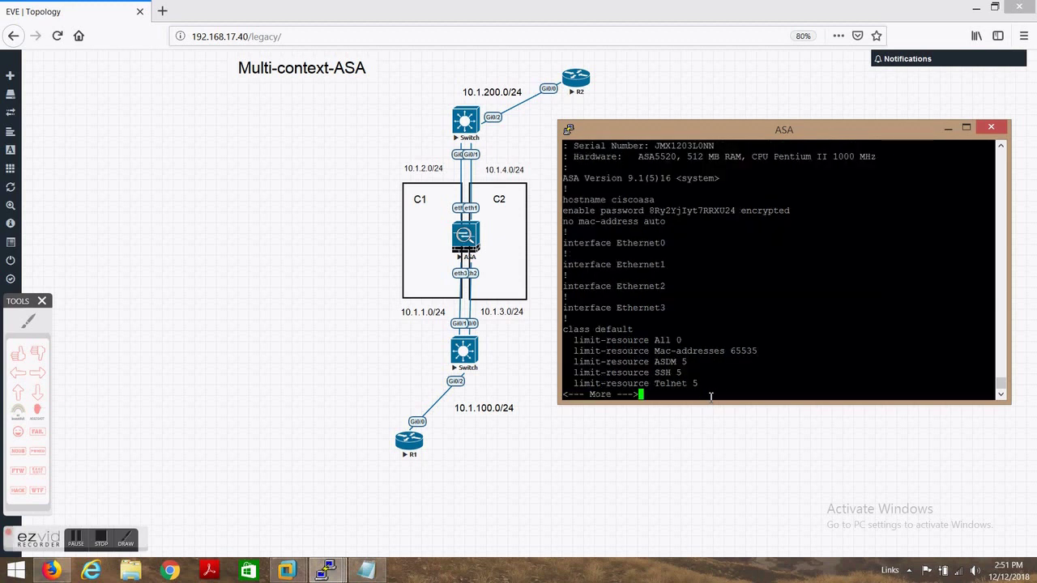
key("space")
key("Return")
key("Return")
key("Return")
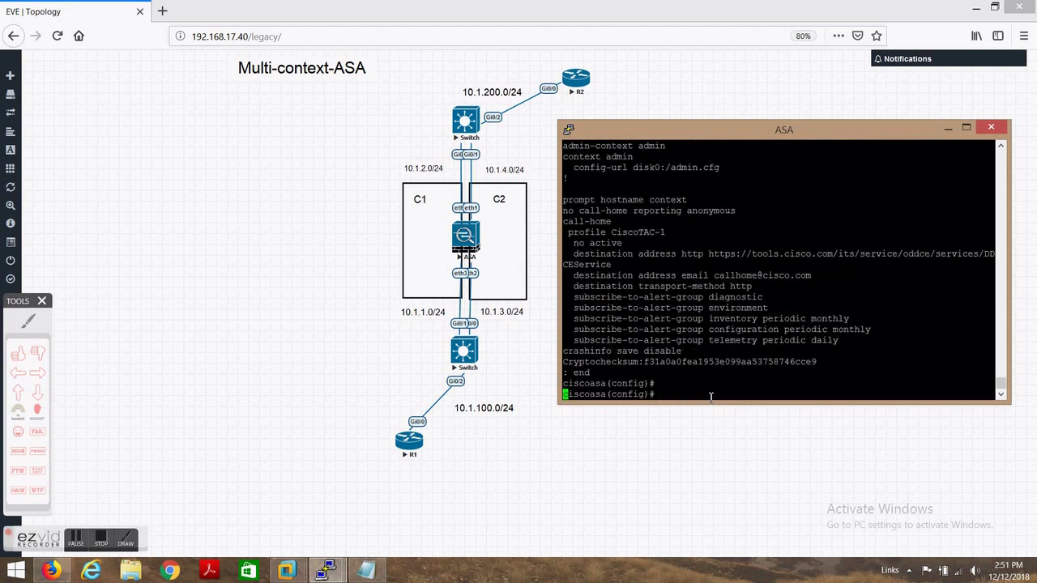
Display only the context section with sh run context and examine the admin context's config-url line
type("sh run ")
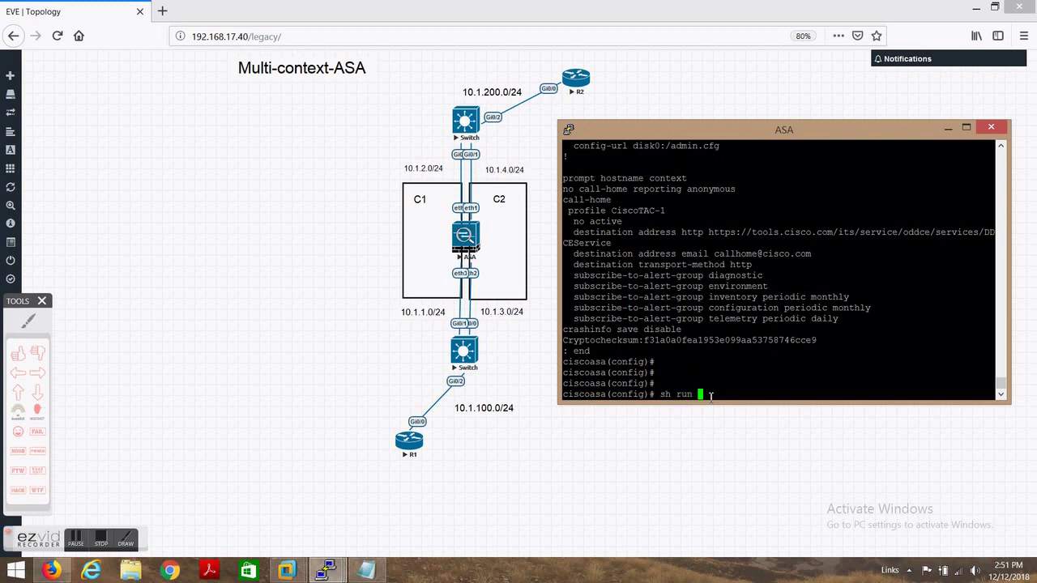
type("con")
key("Tab")
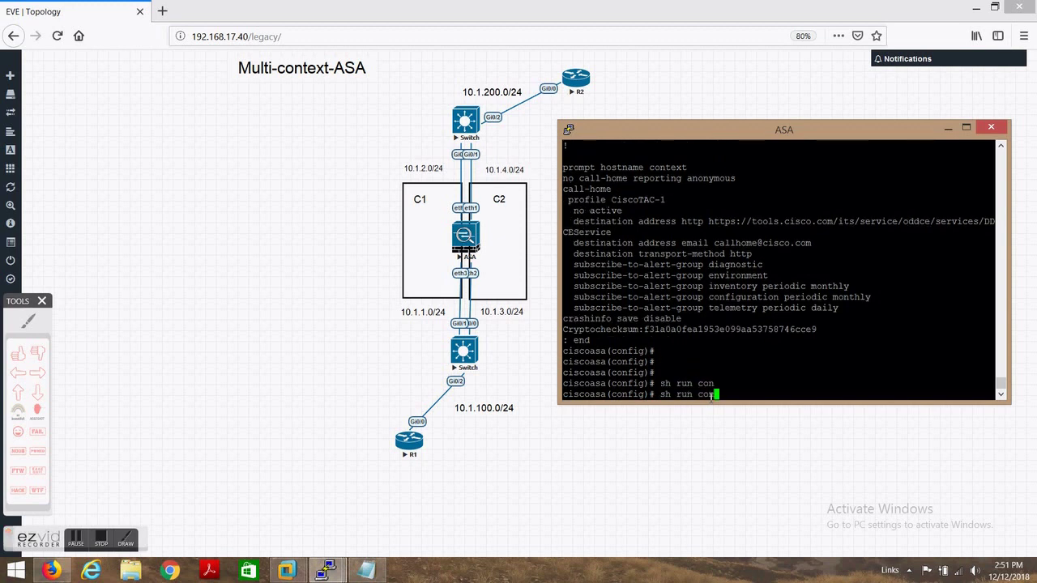
type("t")
key("Tab")
type("ext")
key("Return")
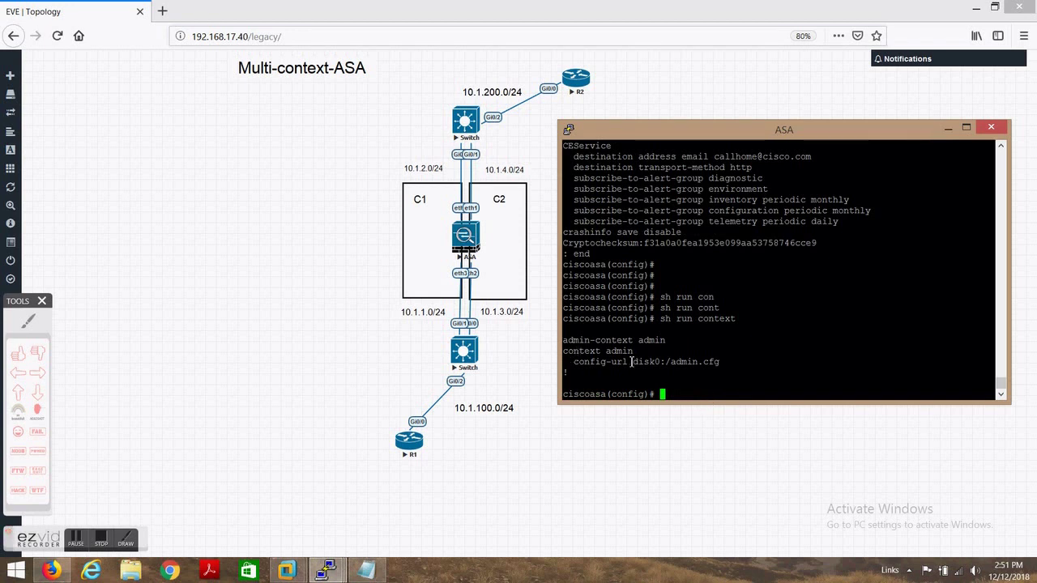
left_click_drag(574, 362, 722, 362)
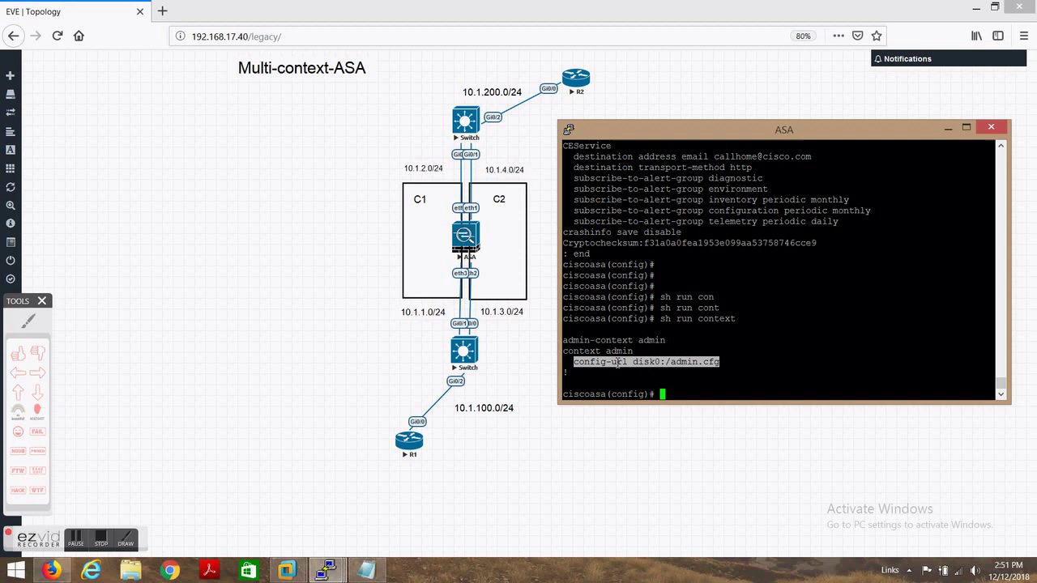
left_click(645, 362)
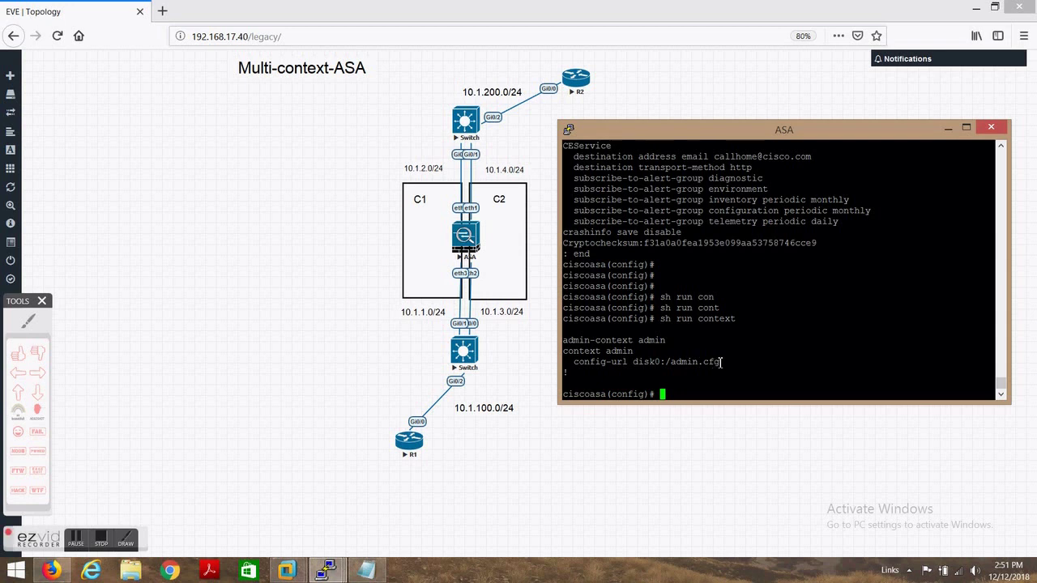
key("Return")
key("Return")
key("Return")
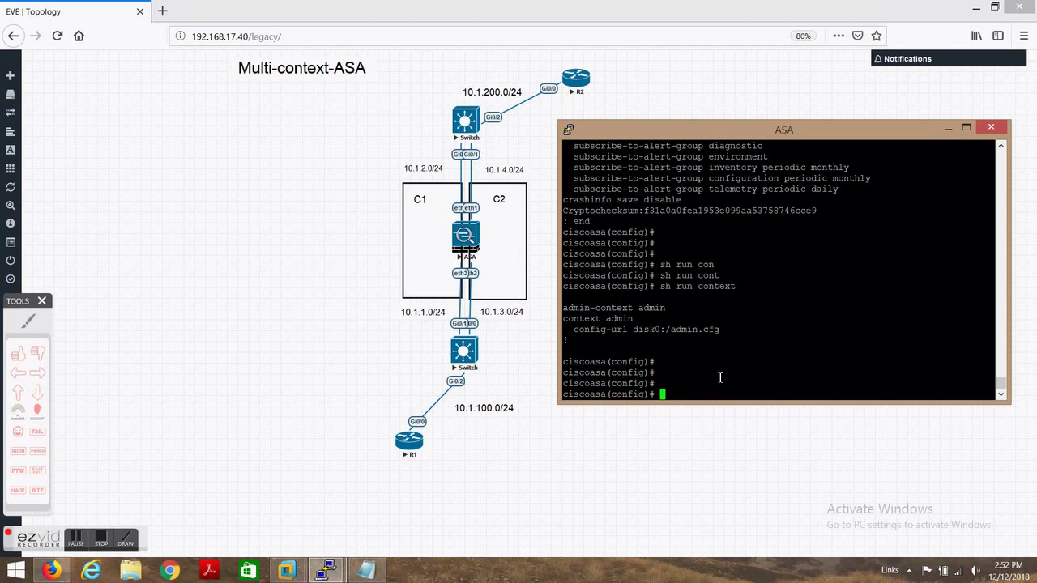
Review the prepared C1 and C2 context definitions in Notepad and compare their interface allocations with the ASA links in the topology
left_click(375, 571)
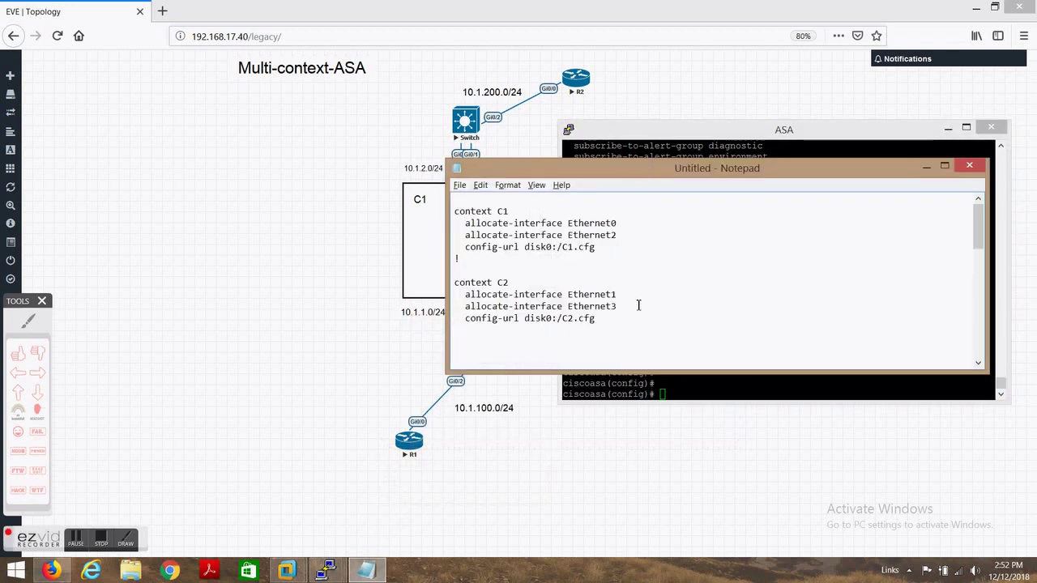
left_click(927, 166)
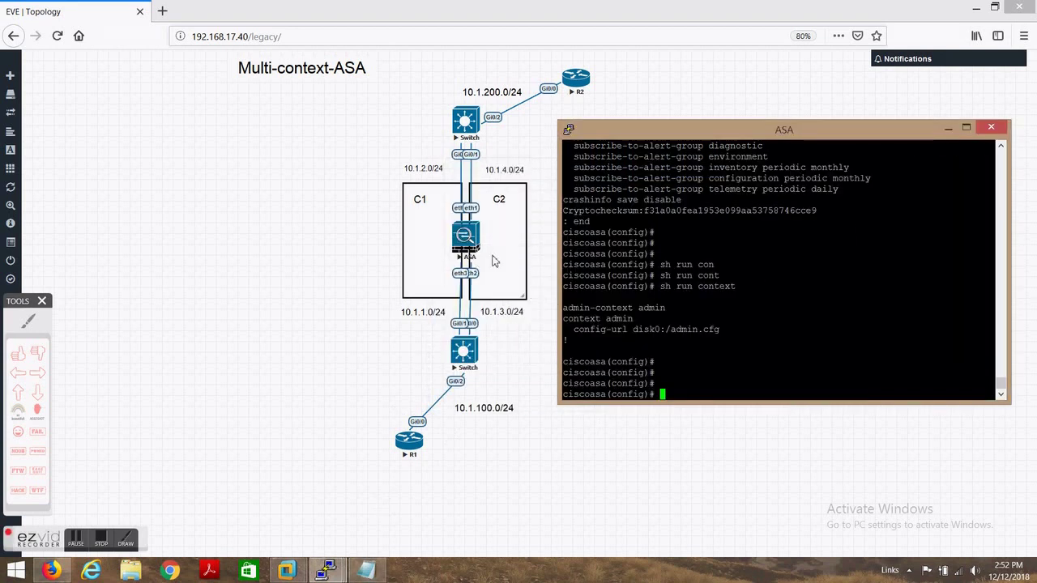
left_click(460, 216)
Create security context C1 from the ASA's global configuration mode, following the context definition prepared in Notepad
left_click(370, 568)
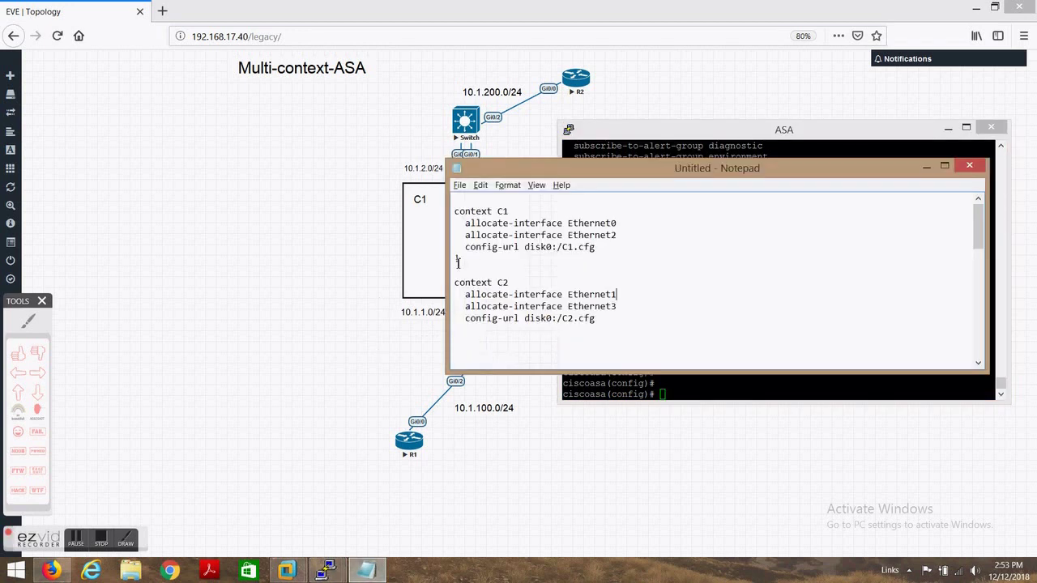
left_click_drag(593, 247, 456, 212)
left_click(456, 212)
left_click(754, 376)
right_click(753, 377)
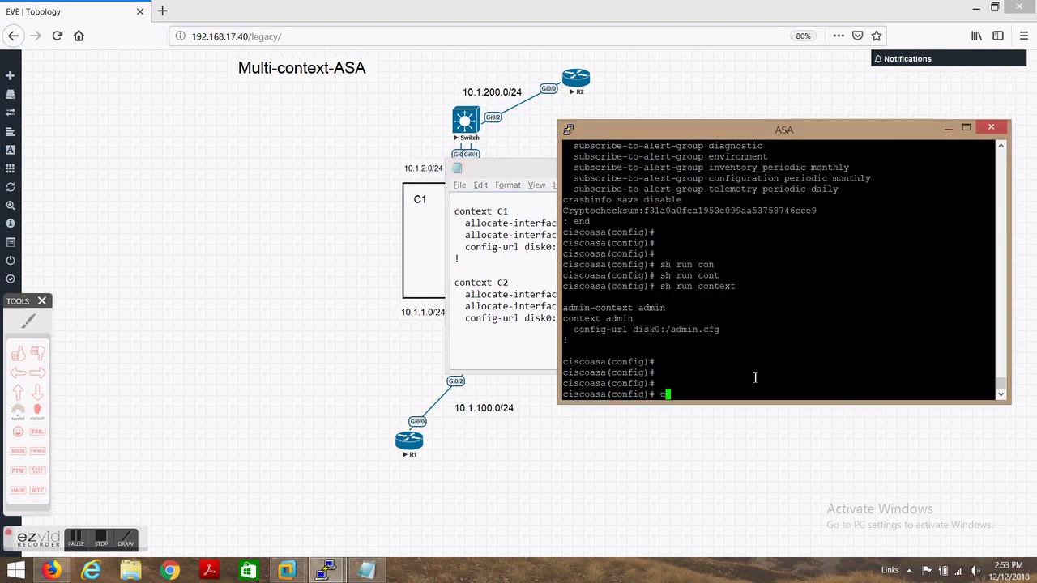
type("te")
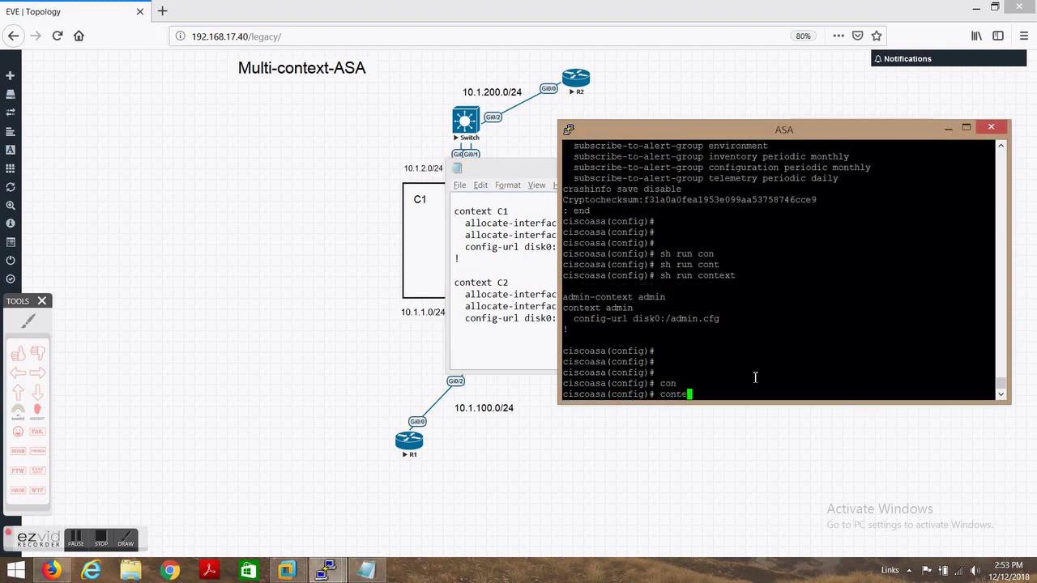
key("Tab")
key("alt+Tab")
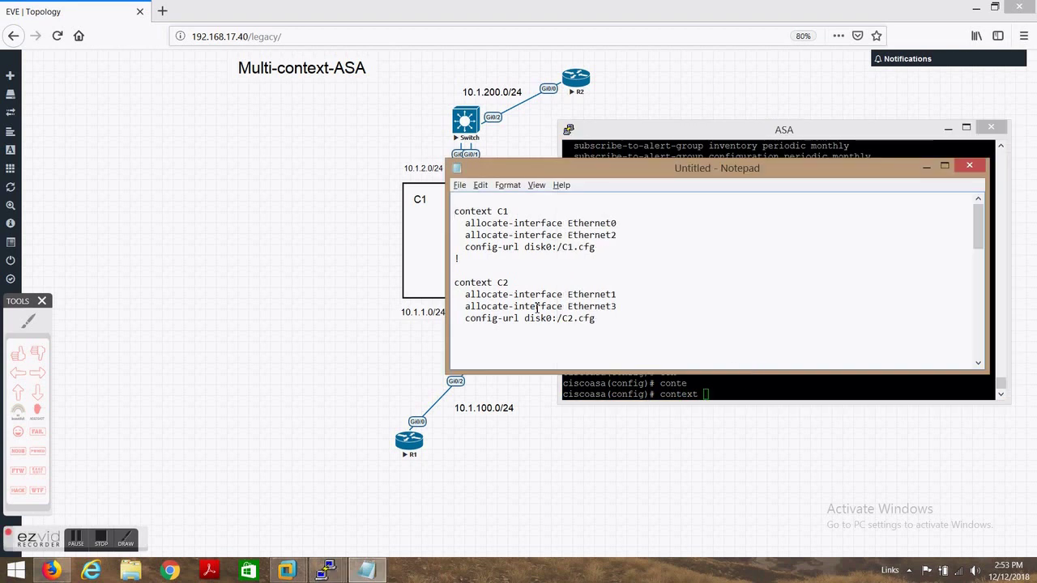
key("alt+Tab")
type("C")
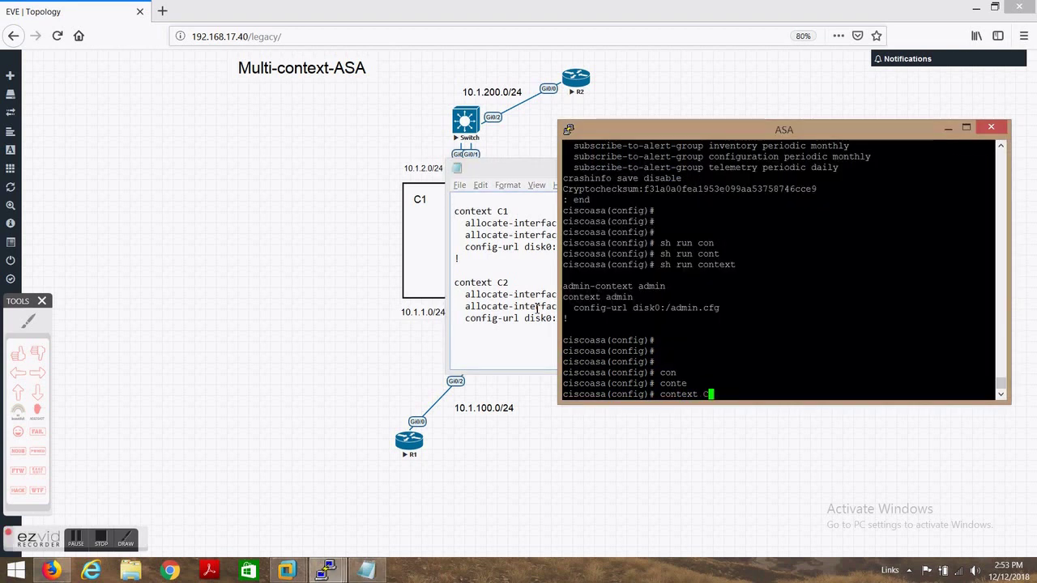
type("1")
key("Return")
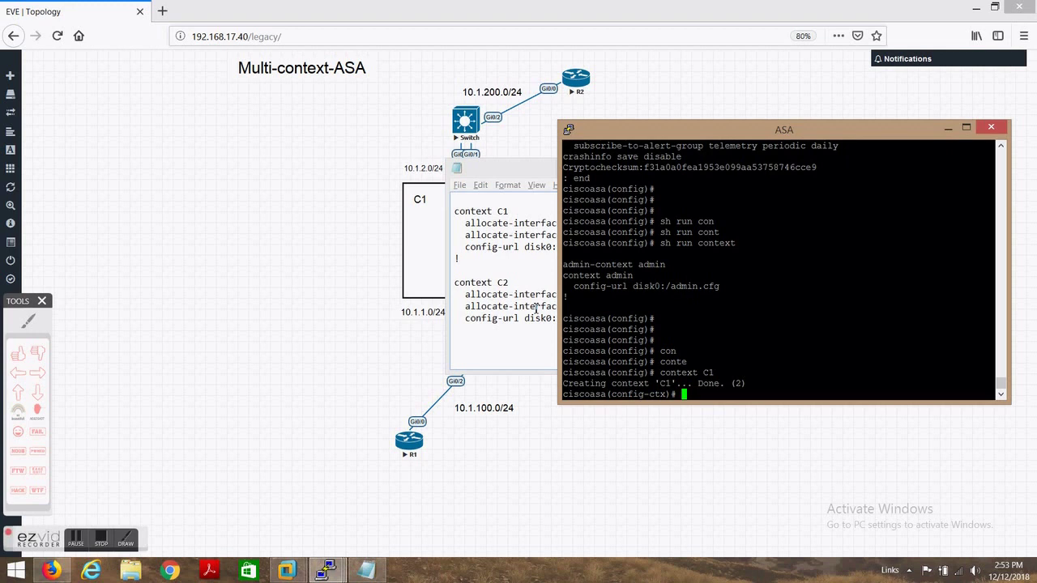
Set context C1's configuration file with config-url disk0:/C1.cfg, copying the line from the Notepad notes
left_click(536, 308)
left_click_drag(466, 248, 601, 249)
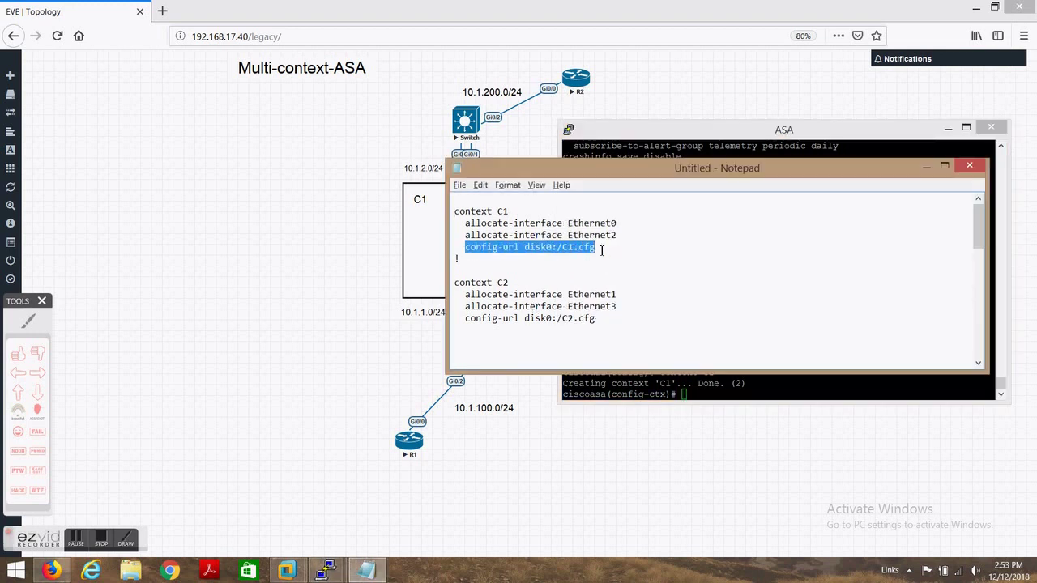
key("ctrl+c")
key("alt+Tab")
right_click(801, 325)
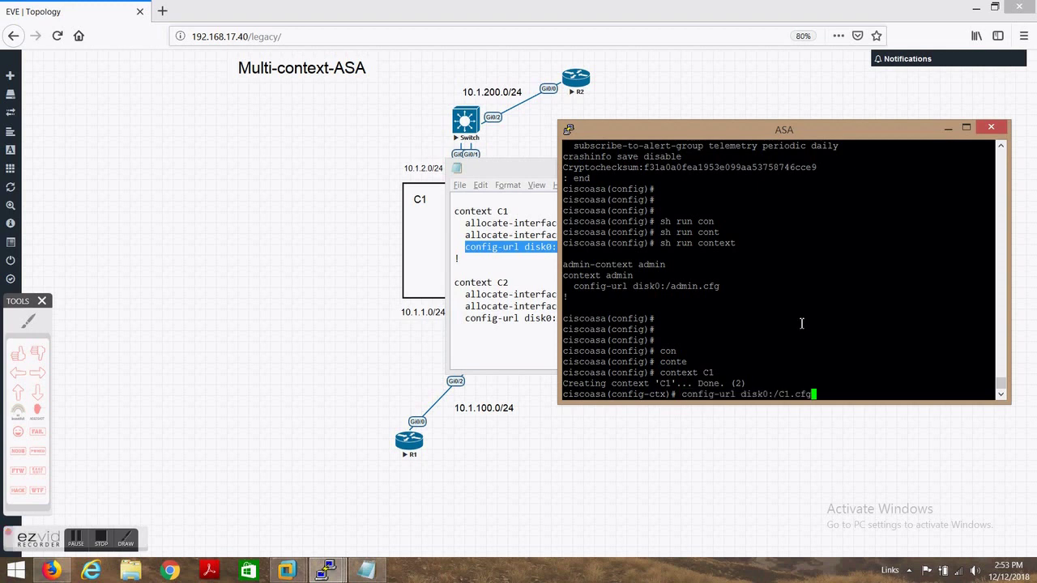
key("Return")
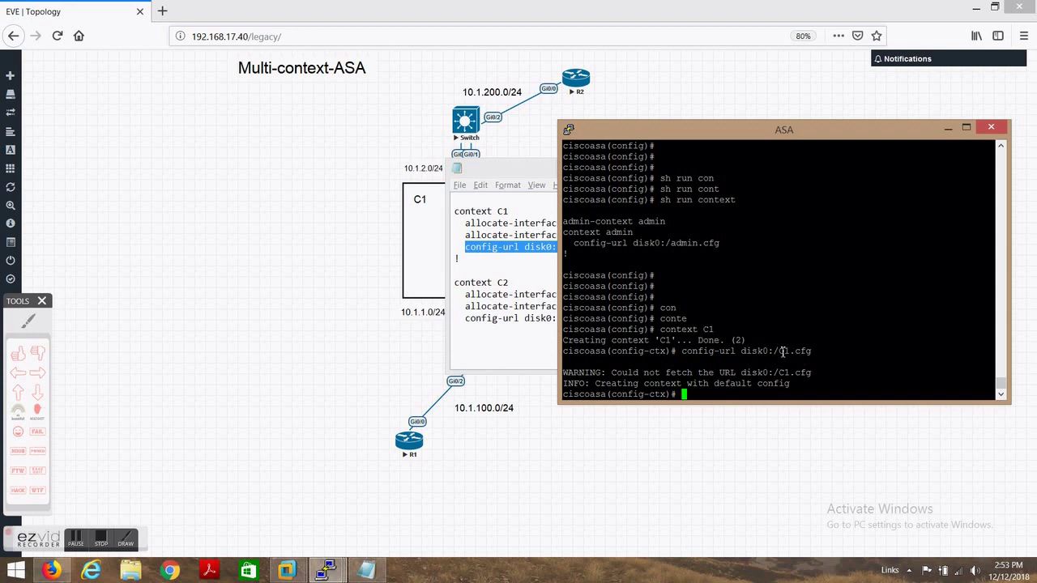
Allocate Ethernet0 and Ethernet2 to context C1 using the prepared Notepad lines, and exit to global configuration mode
left_click(484, 215)
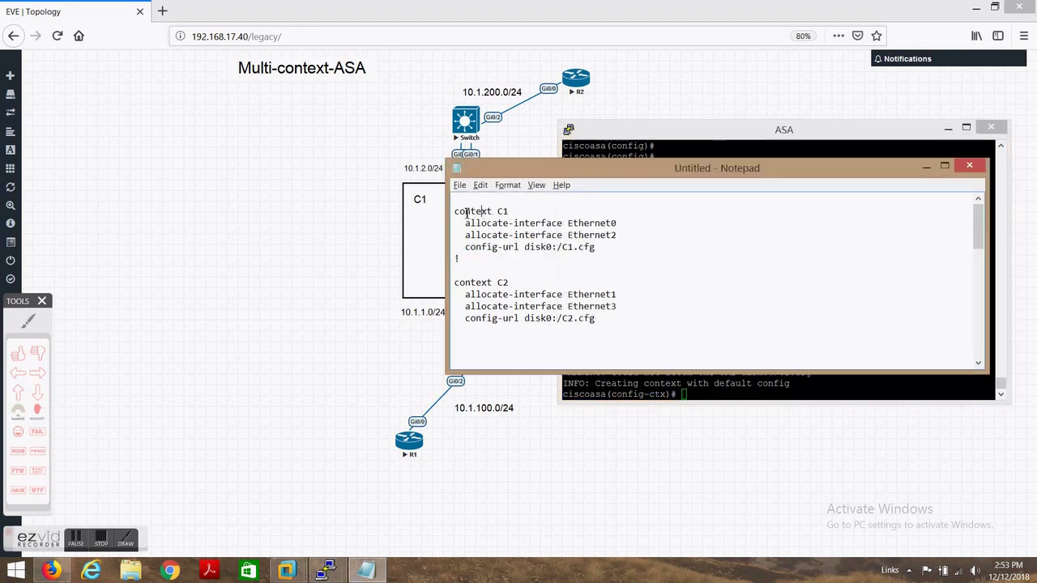
left_click_drag(456, 209, 683, 240)
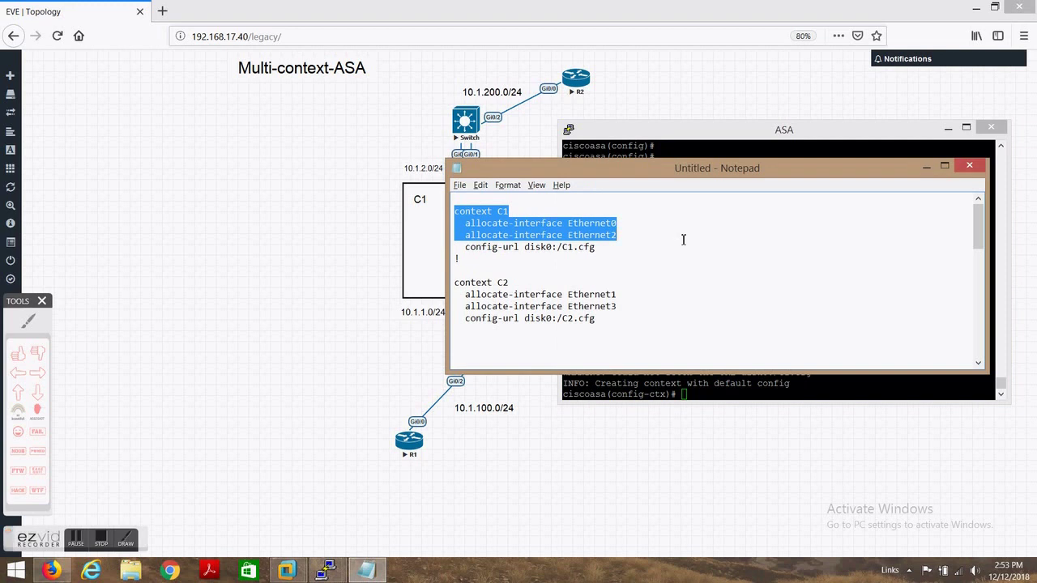
key("alt+Tab")
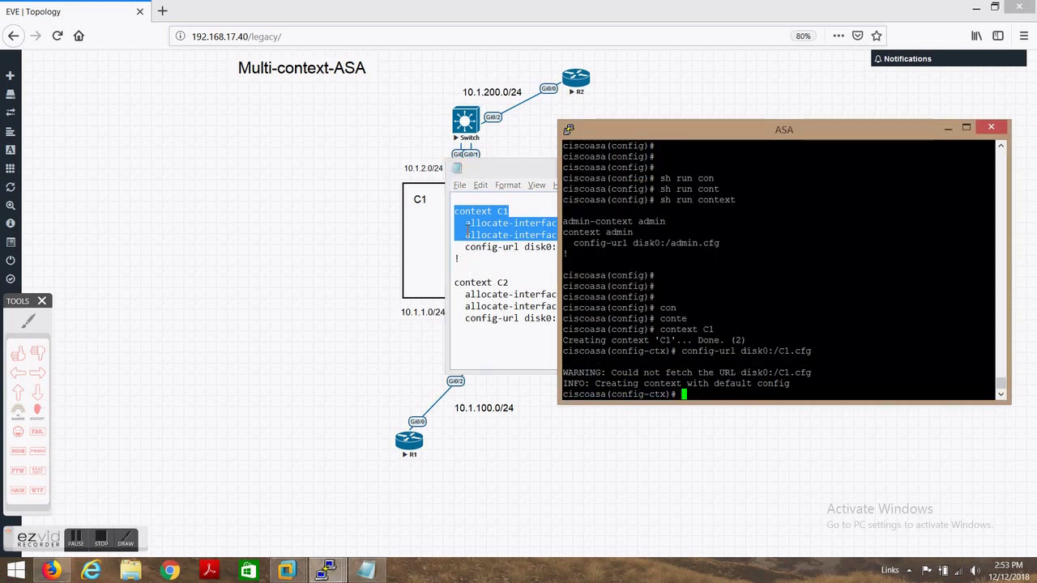
left_click(507, 230)
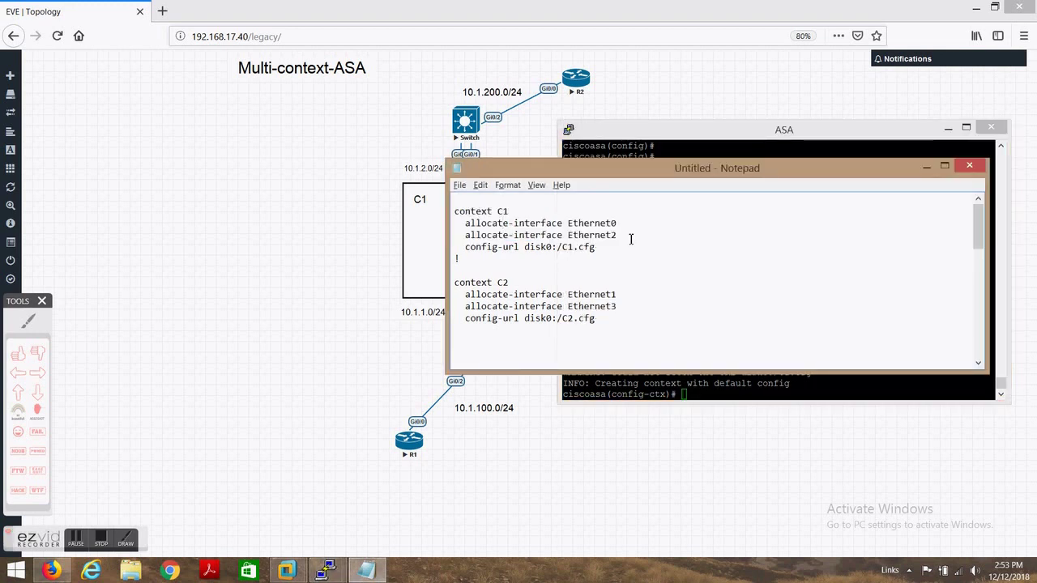
left_click_drag(630, 238, 461, 203)
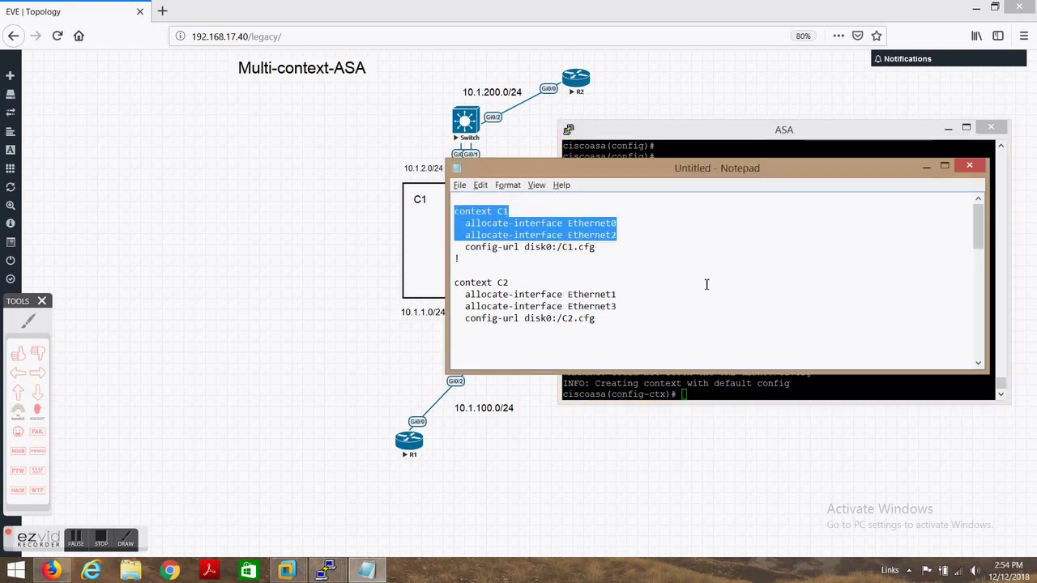
left_click(837, 389)
right_click(863, 363)
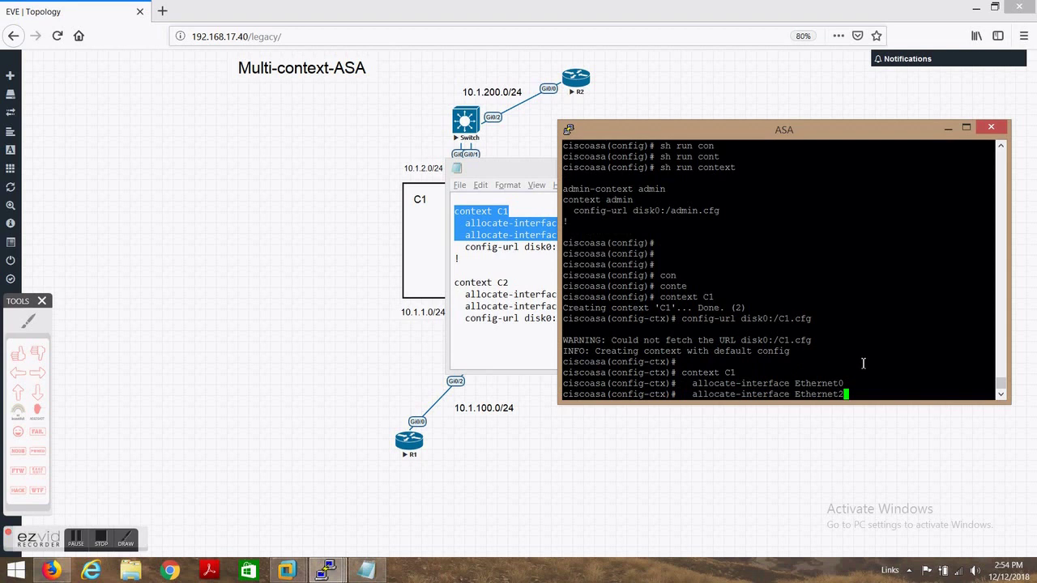
key("Return")
key("Return")
key("Return")
type("exit")
key("Return")
key("Return")
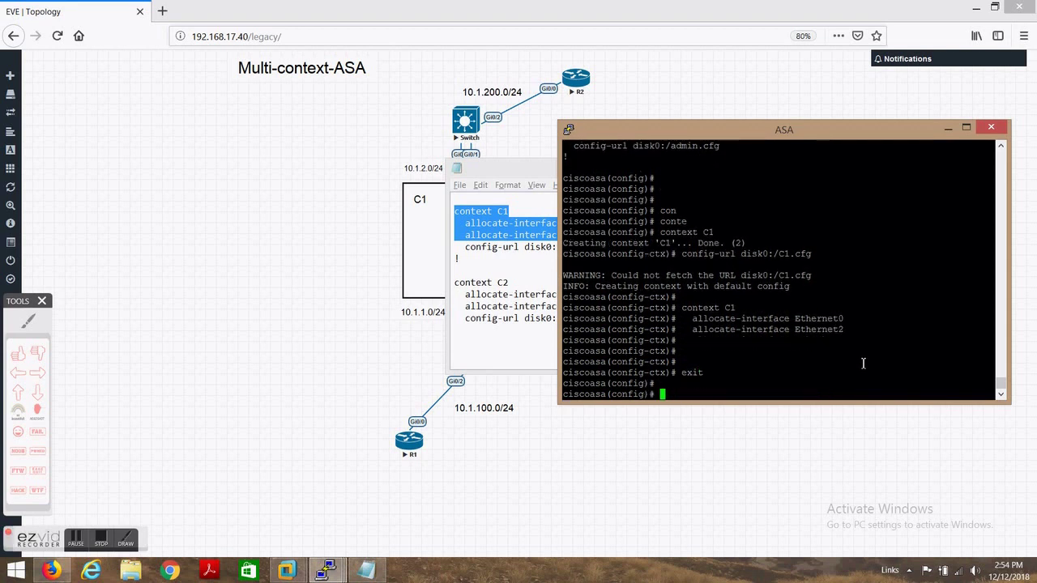
Create context C2 from the Notepad block, allocating Ethernet1 and Ethernet3 and setting config-url disk0:/C2.cfg
left_click(484, 272)
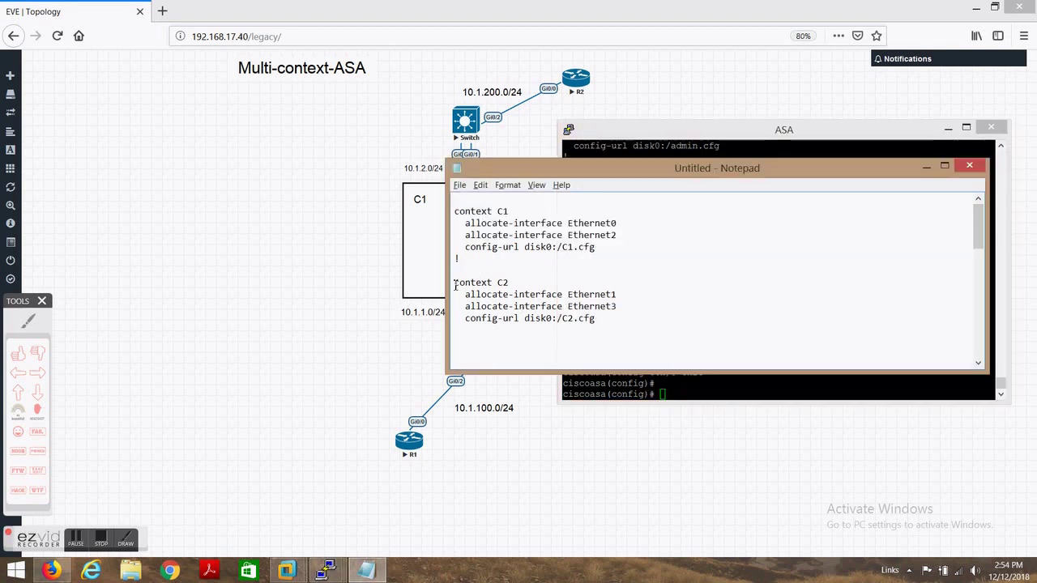
left_click_drag(454, 285, 622, 332)
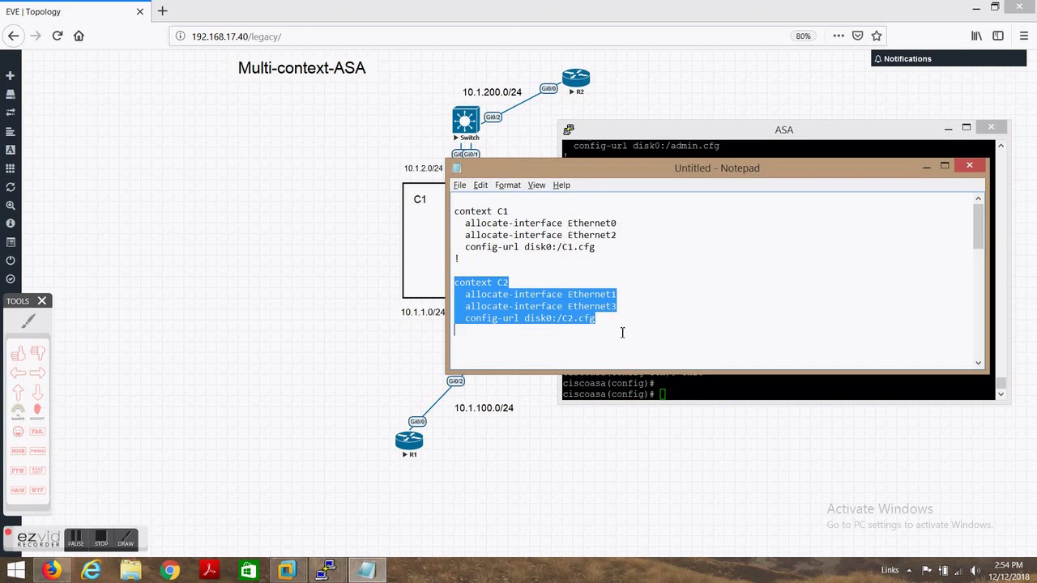
left_click(705, 395)
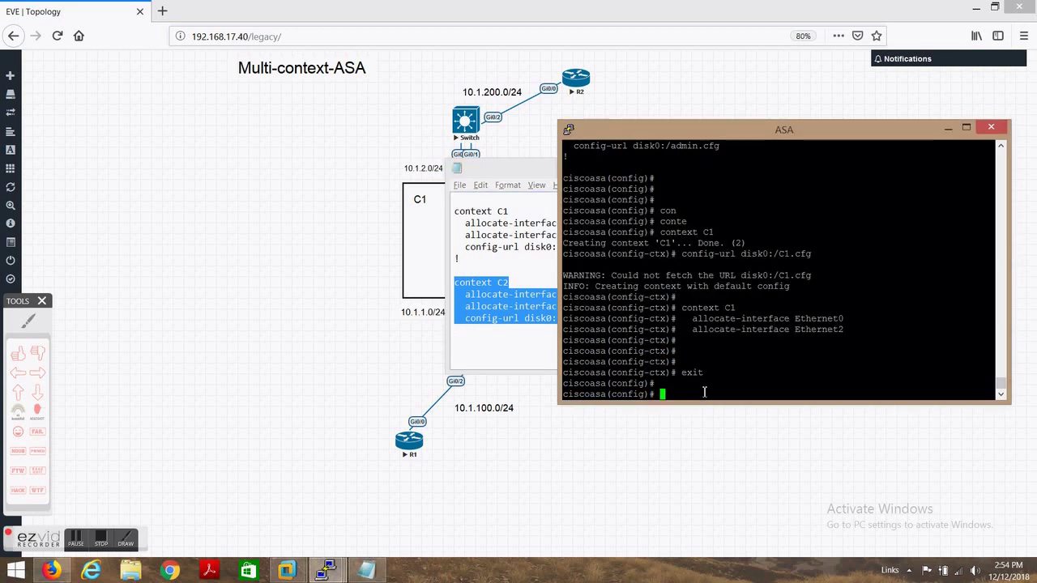
right_click(705, 395)
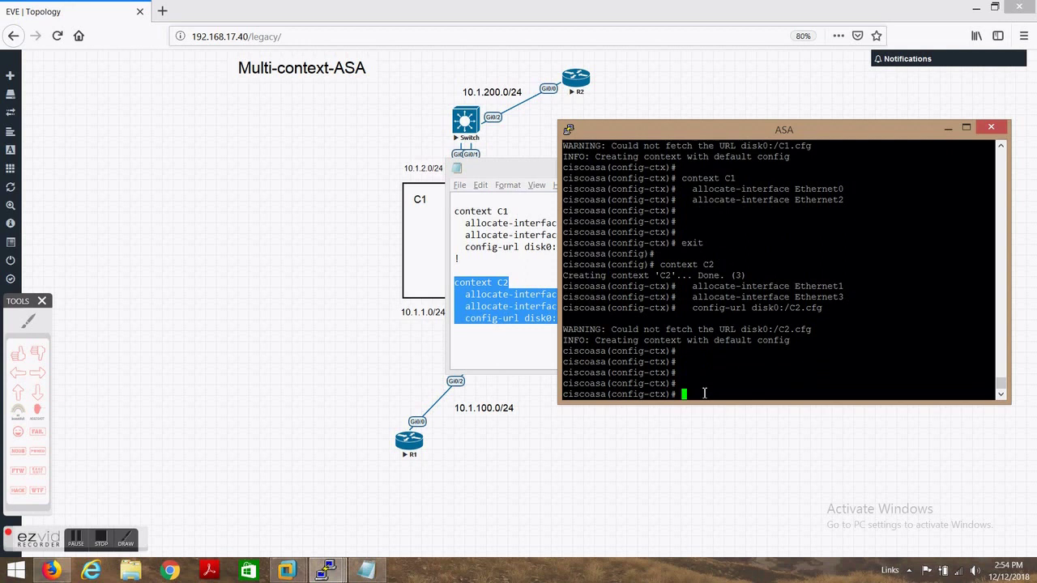
List the files stored on the ASA's flash with sh disk0: and check the context configuration files
type("sh di")
key("Tab")
key("Return")
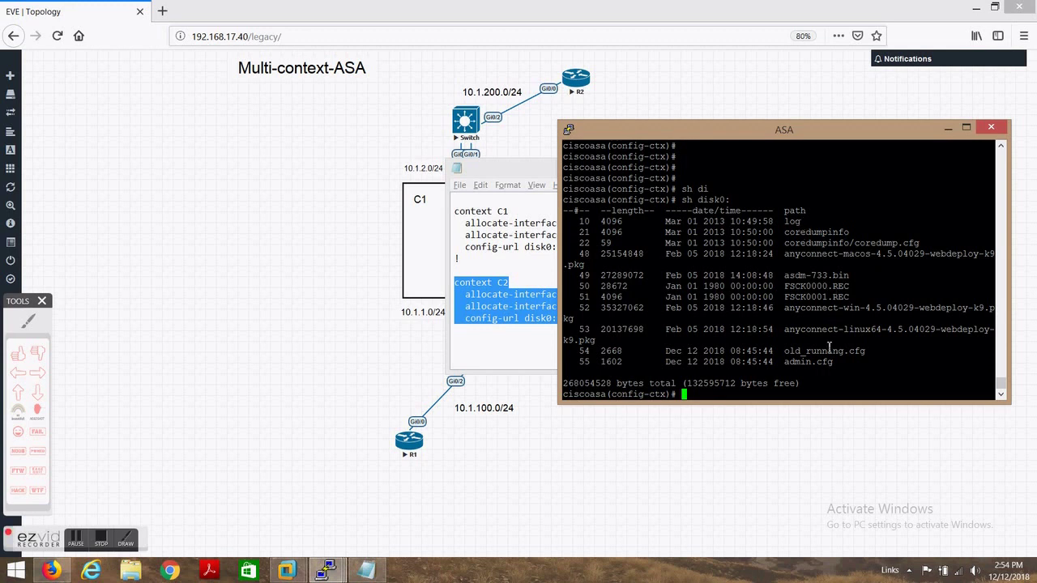
key("Return")
key("Return")
key("Return")
key("Return")
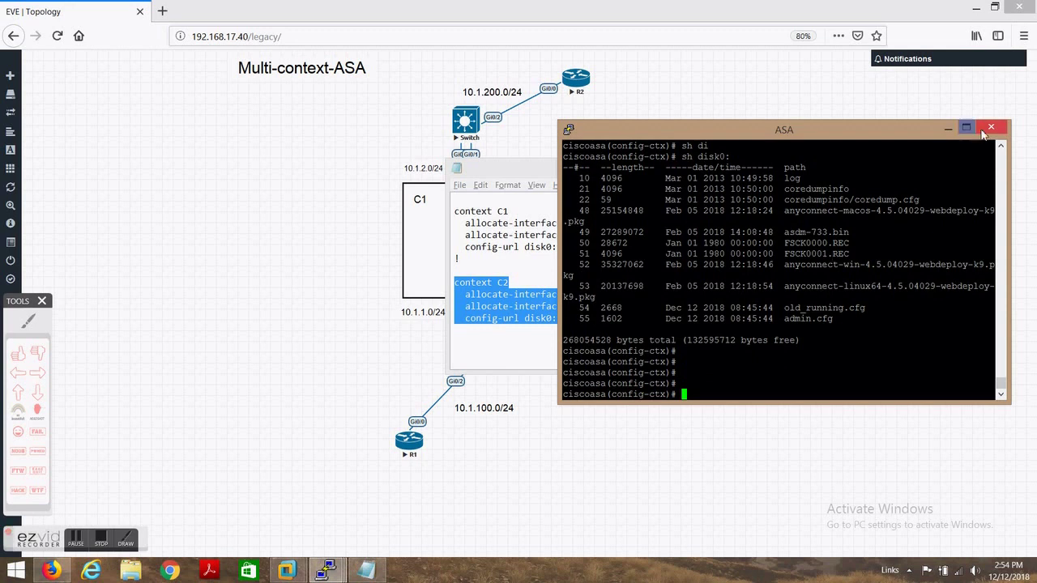
Shift the ASA terminal window away from the topology and exit context configuration mode to global configuration
left_click(948, 127)
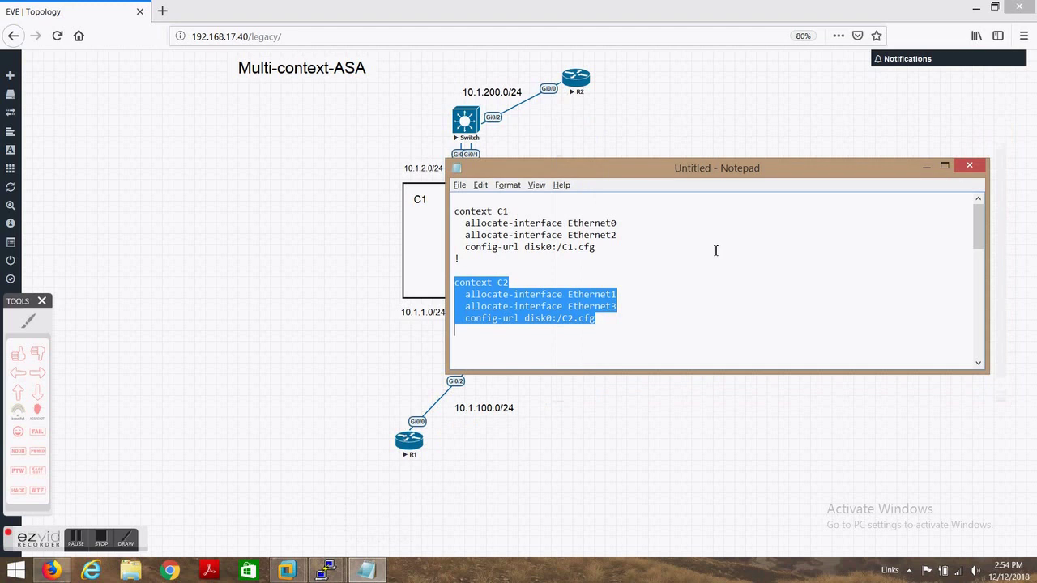
left_click(326, 570)
left_click(530, 504)
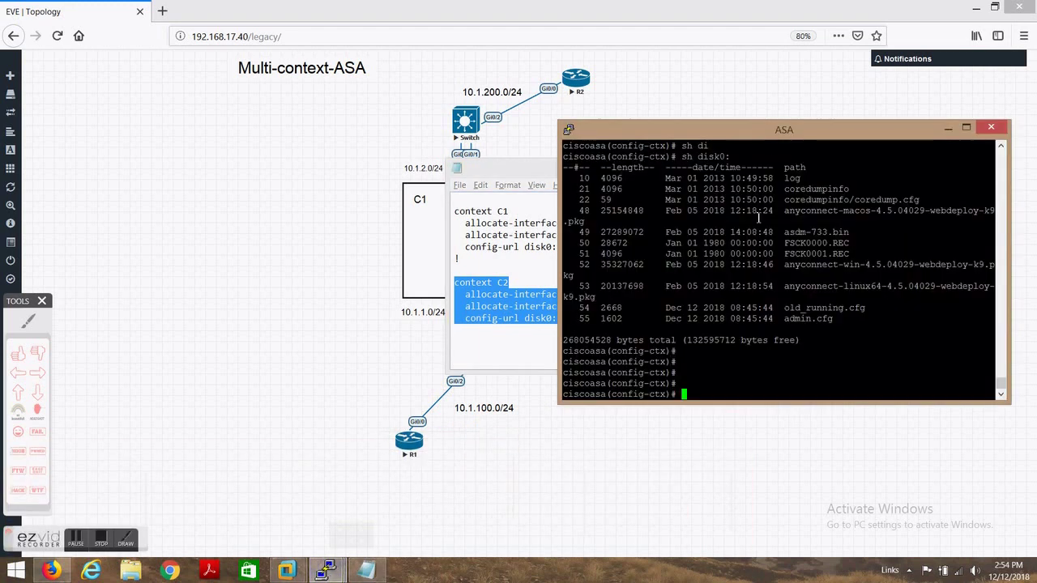
left_click_drag(776, 132, 829, 128)
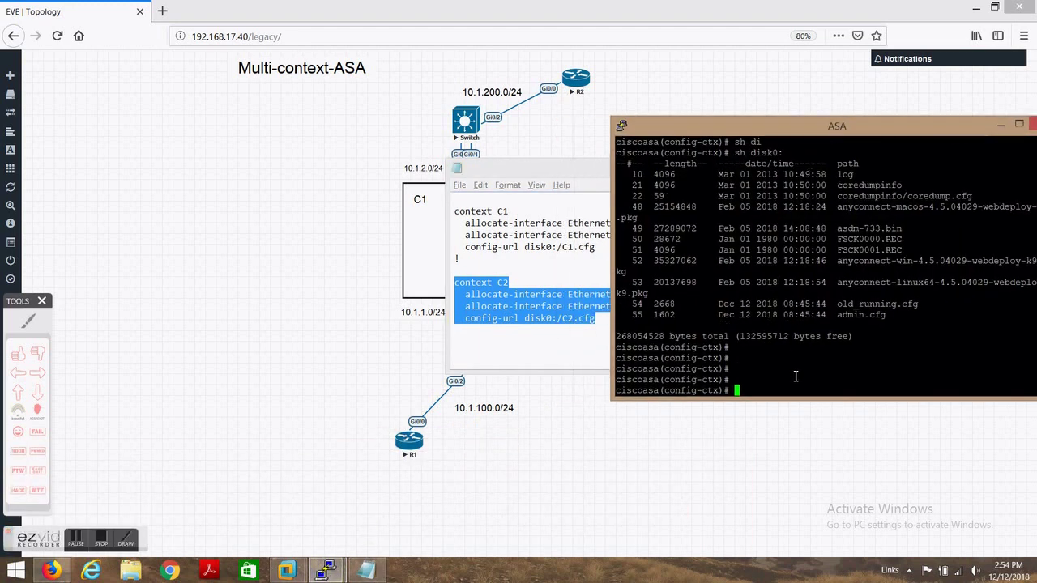
key("Return")
type("exit")
key("Return")
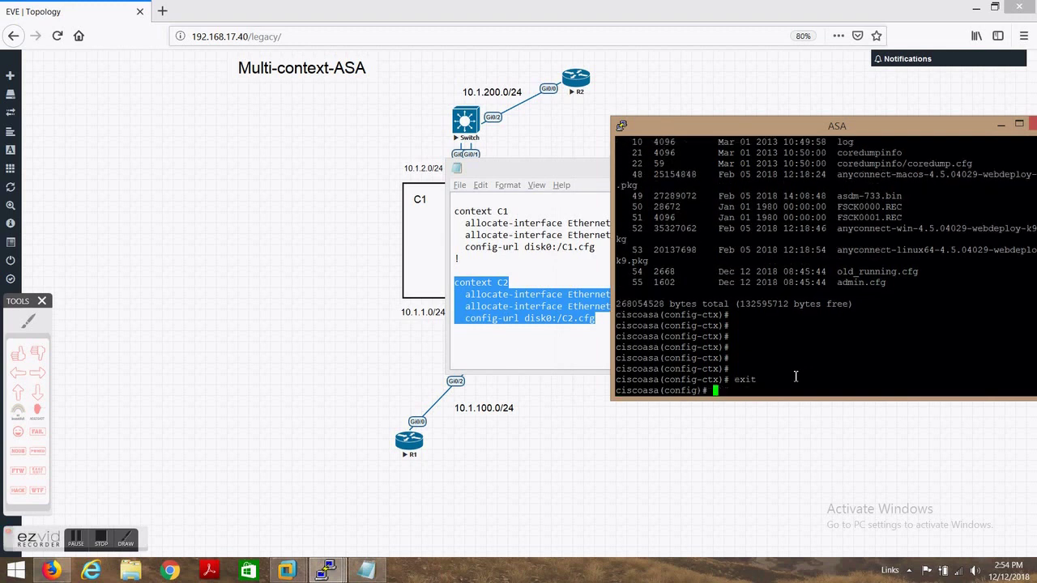
Switch the ASA session into context C1 with changeto context C1
type("chamn")
key("Tab")
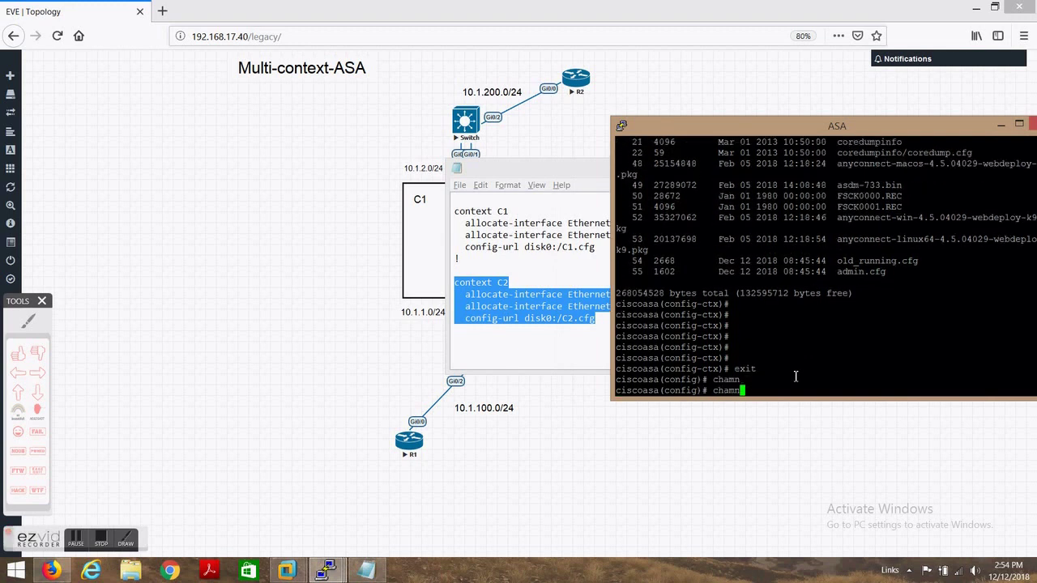
key("BackSpace")
key("BackSpace")
type("n")
key("Tab")
type("ge")
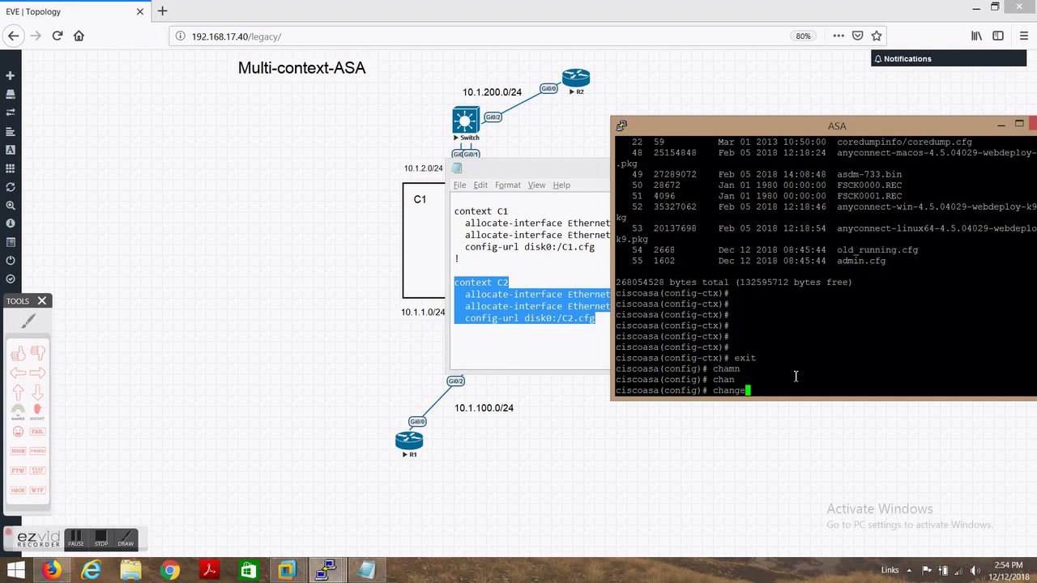
type("to con")
key("Tab")
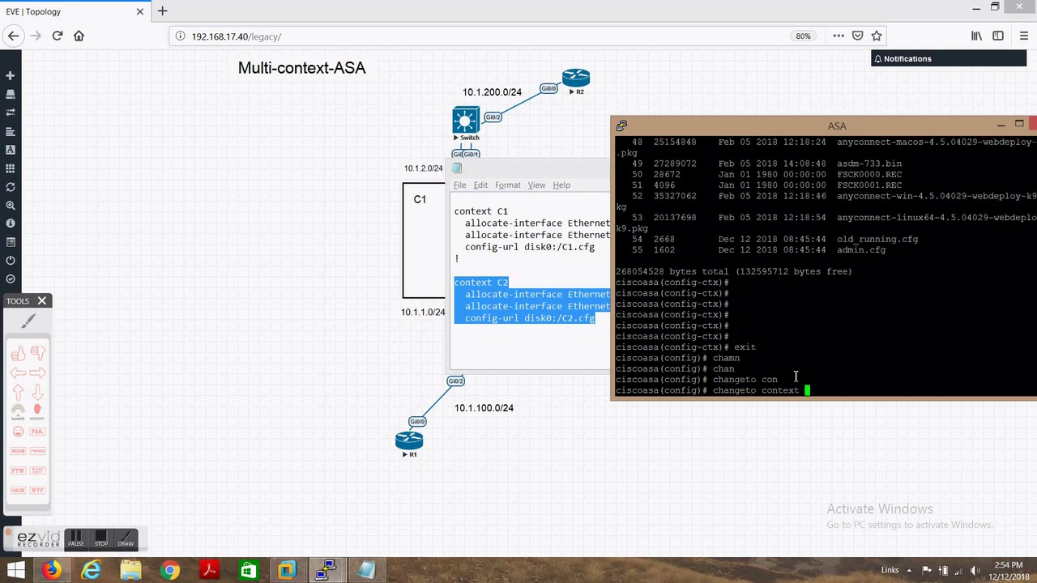
type("C1")
key("Return")
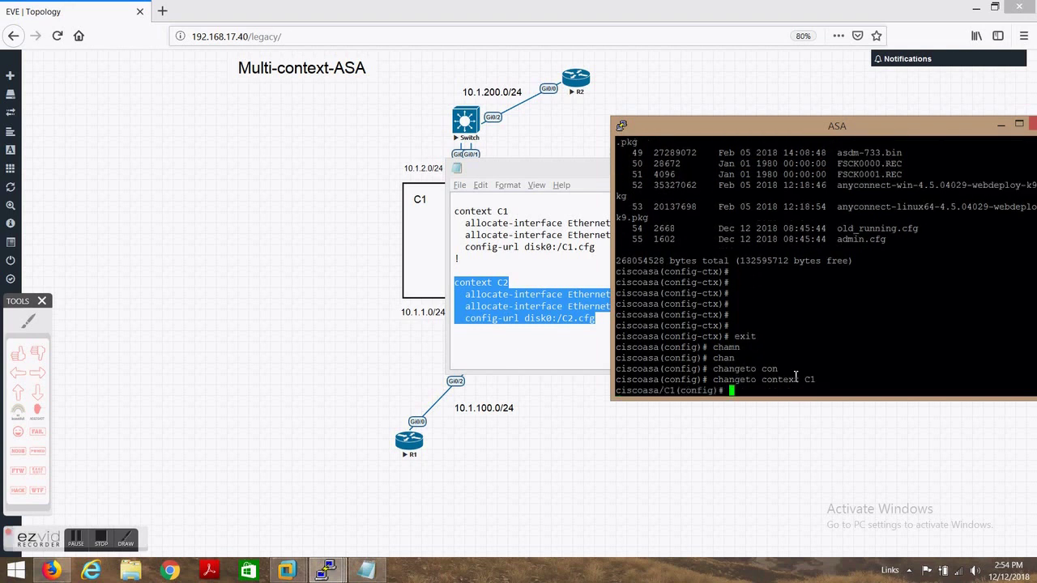
Find the C1 section in the Notepad notes and highlight its Ethernet0 interface block
left_click(554, 274)
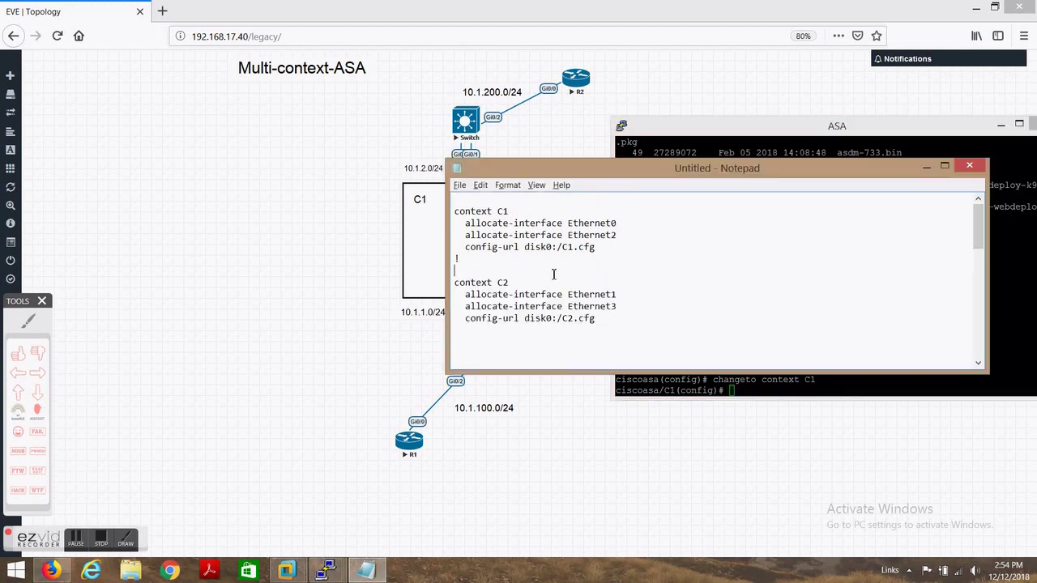
left_click(748, 396)
double_click(672, 392)
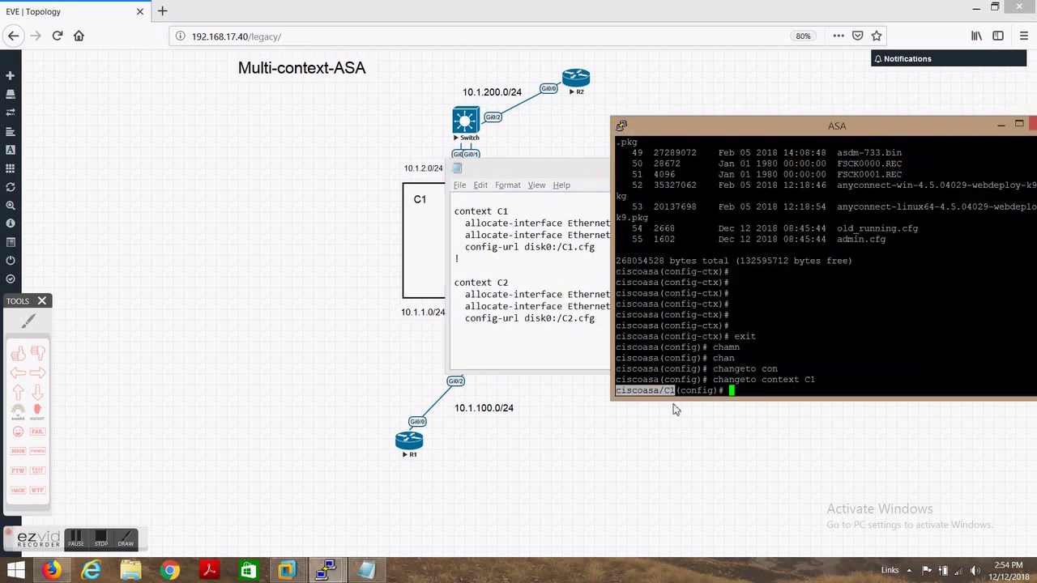
left_click(567, 347)
scroll(567, 347, "down", 5)
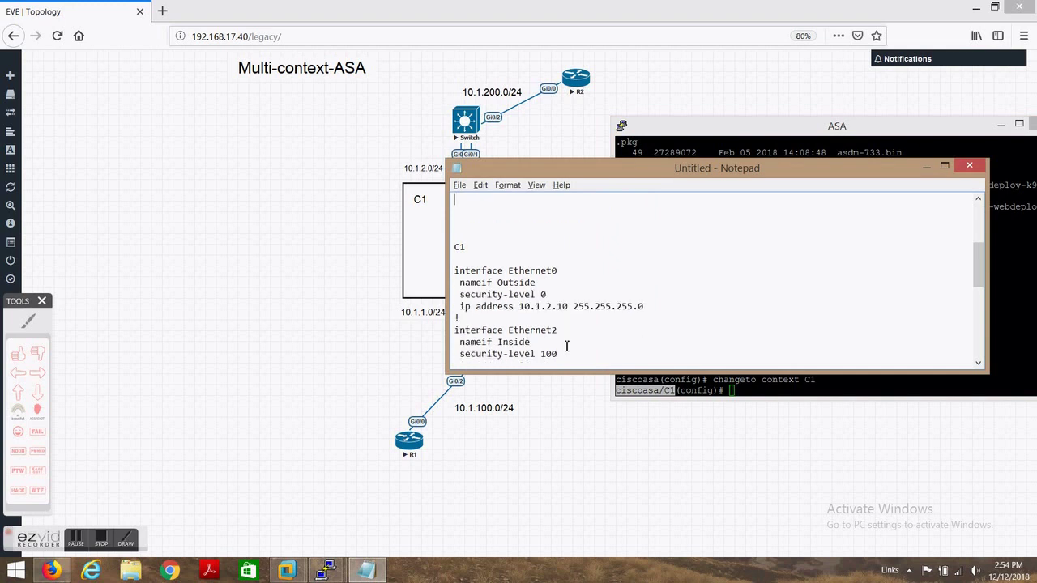
scroll(567, 346, "down", 1)
left_click_drag(455, 237, 623, 272)
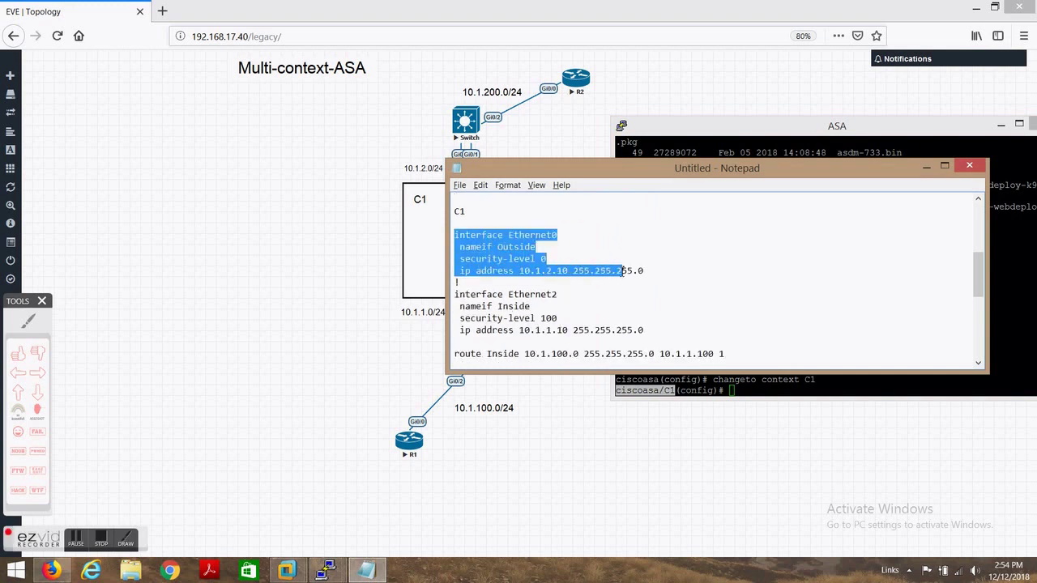
Return the ASA session from context C1 to the system execution space with changeto system
left_click(914, 387)
type("chan")
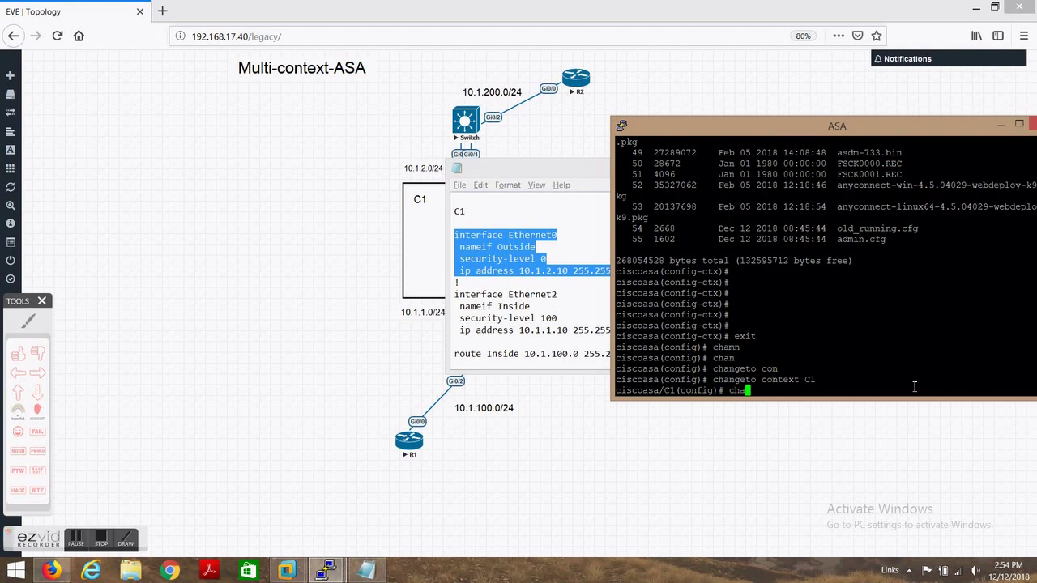
key("Tab")
type("sy")
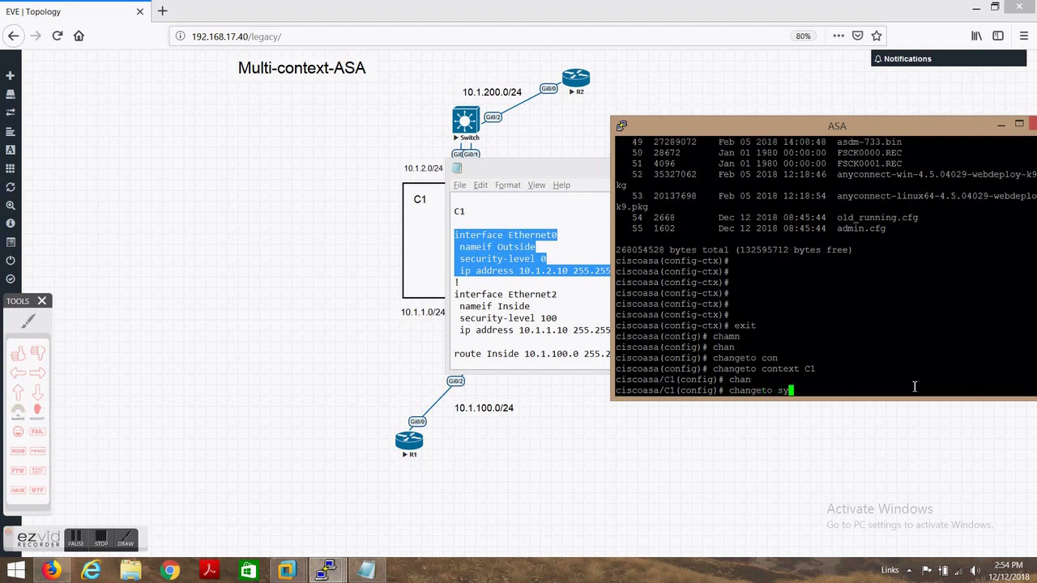
key("Tab")
key("Return")
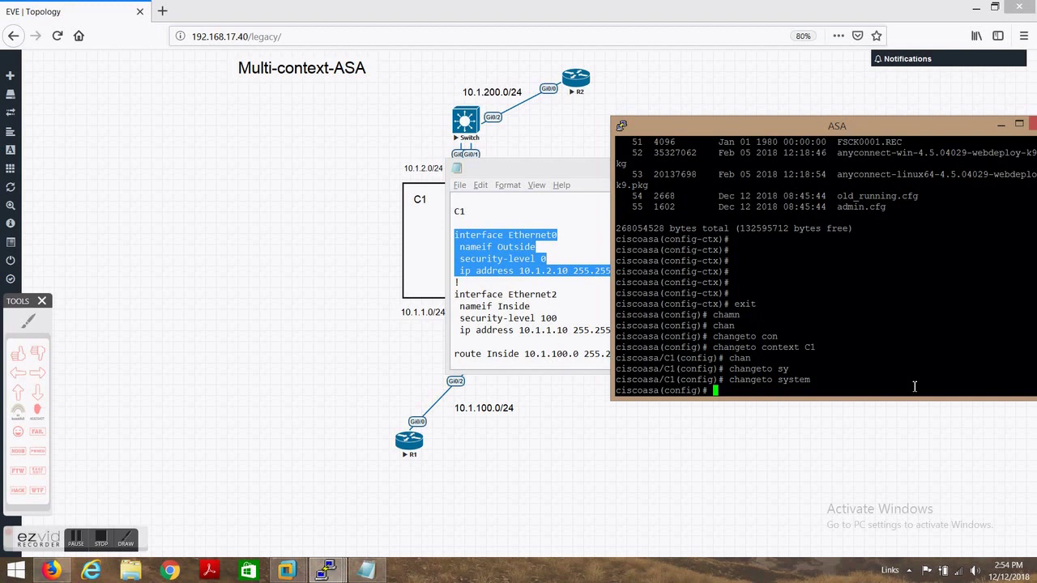
Enable physical interface eth0 in the ASA system space with no sh
type("int eth0")
key("Return")
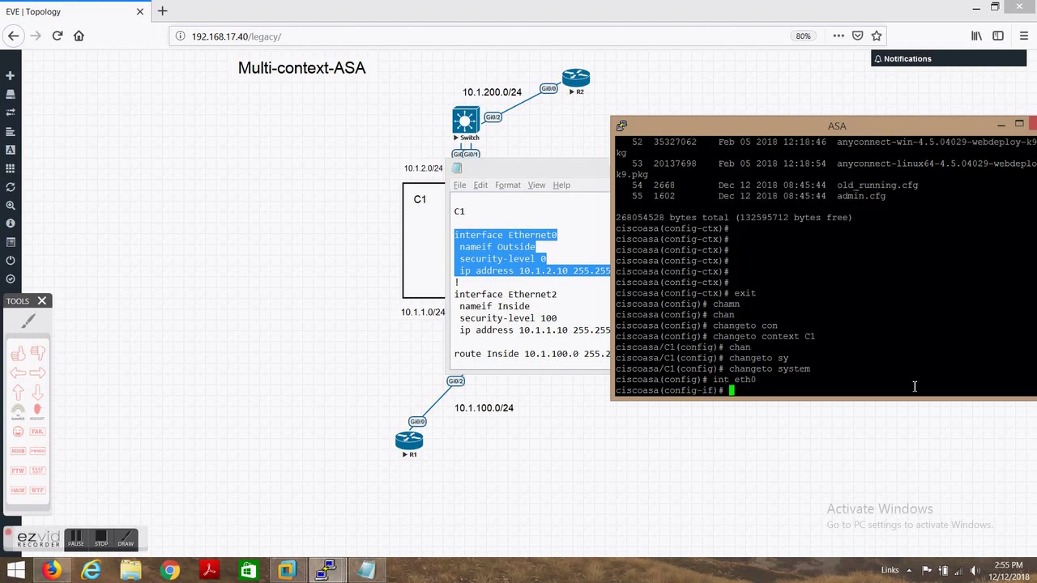
type("no sh")
key("Return")
type("no sh")
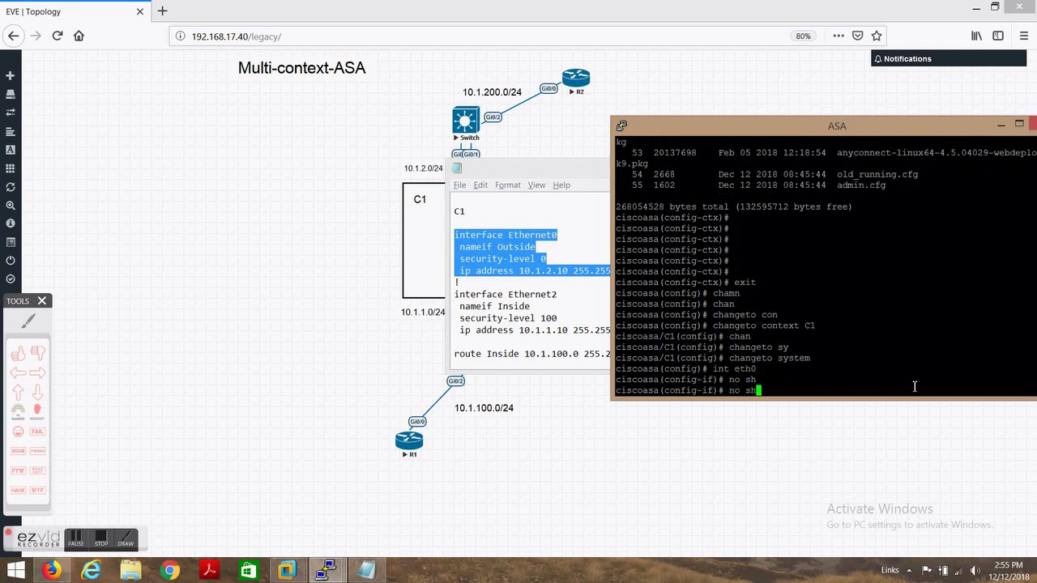
key("BackSpace")
Enter interface eth1 in the system space and bring it up with no sh
key("Up")
key("Up")
key("Return")
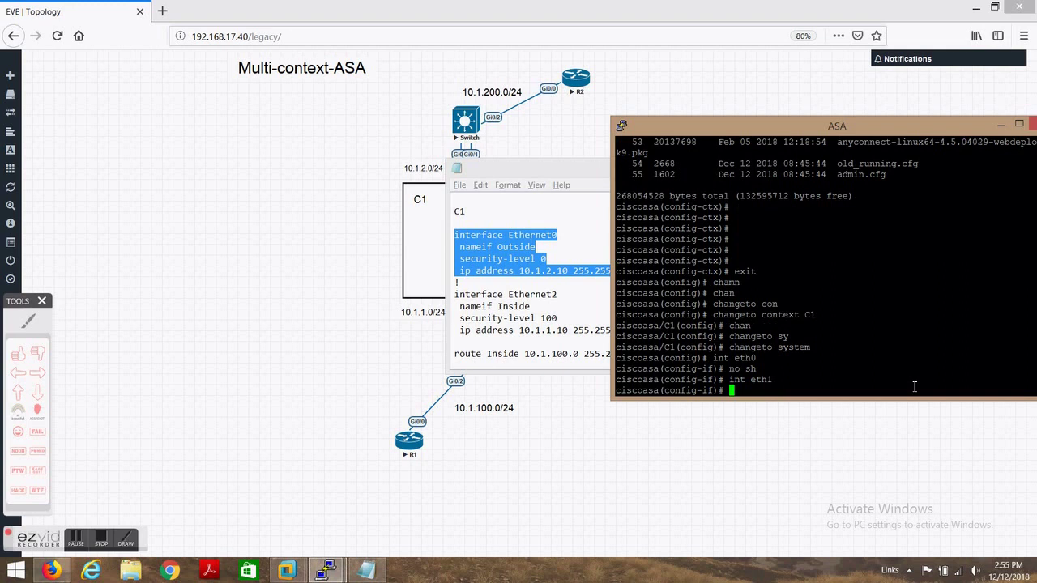
type("no sh")
key("Return")
Enter interface eth2 in the system space and bring it up with no sh
key("Up")
key("Up")
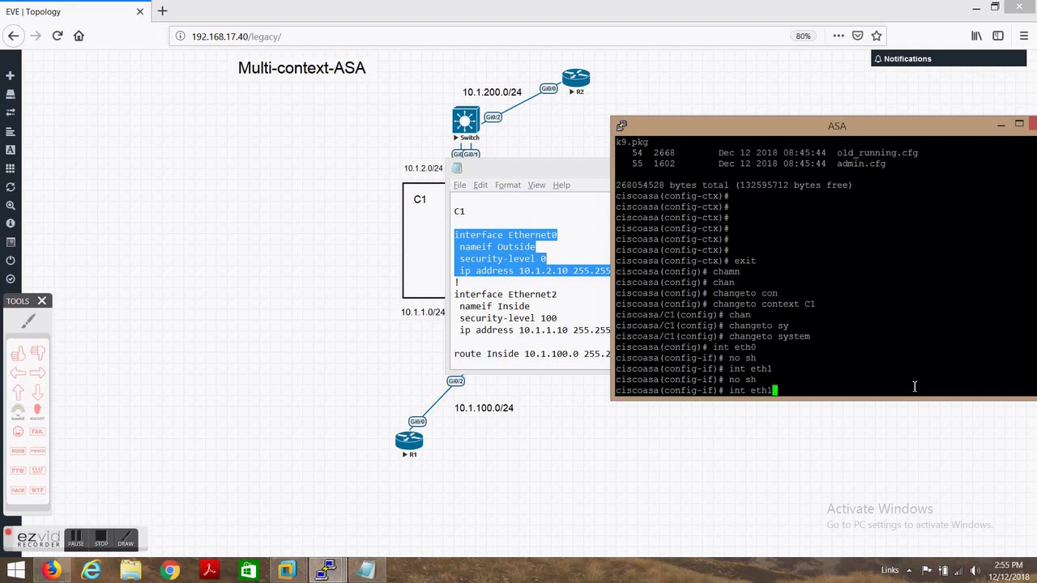
key("Return")
type("no sh")
key("Return")
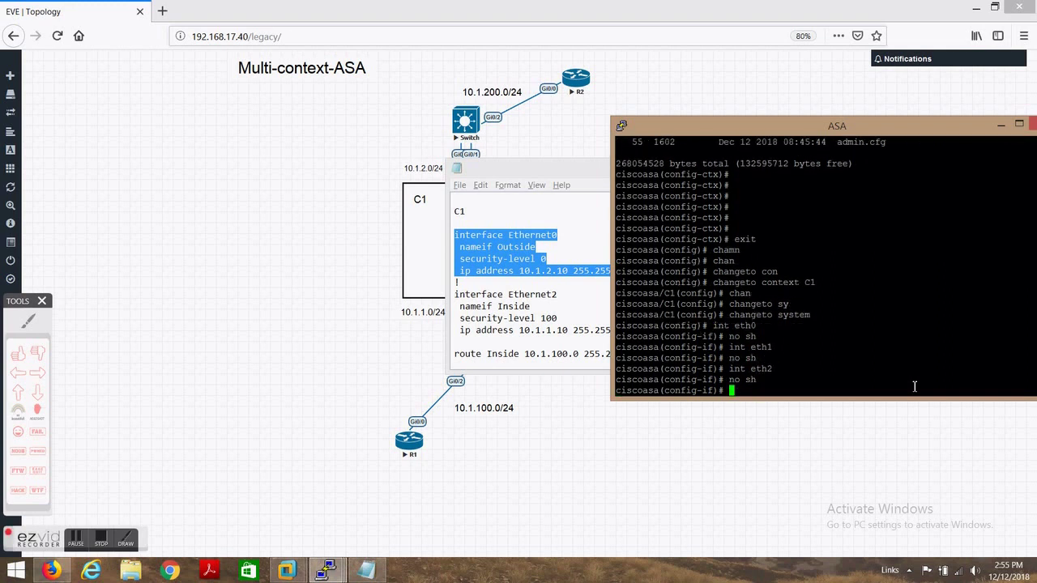
Bring up interface eth3 with no sh and exit to global configuration mode
key("Up")
key("Up")
key("BackSpace")
type("3")
key("Return")
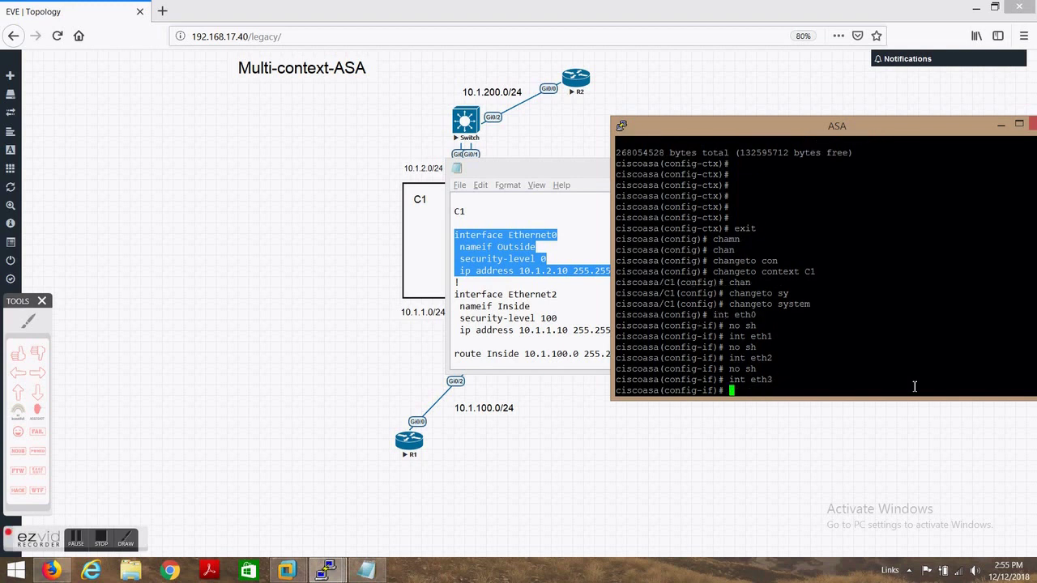
type("no sh")
key("Return")
type("exit")
key("Return")
key("Return")
key("Return")
key("Return")
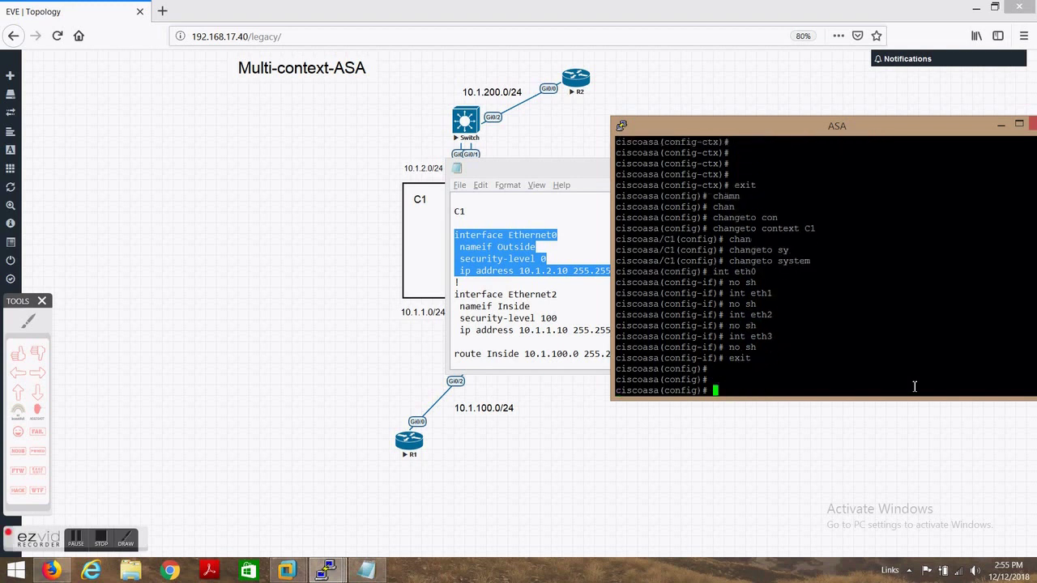
Switch the ASA session back into context C1 with changeto context C1
type("chan")
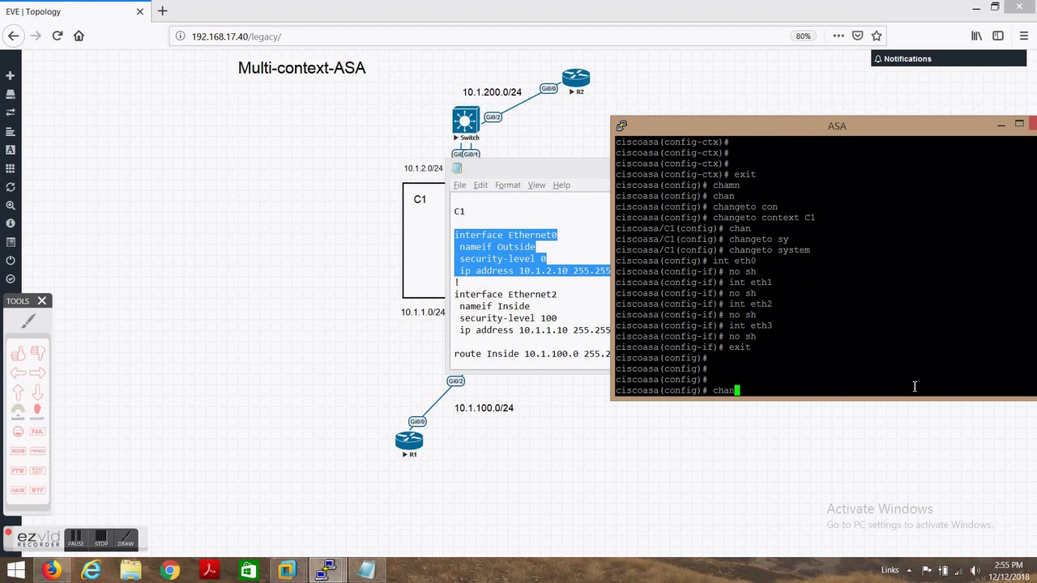
key("Return")
type("changeto con")
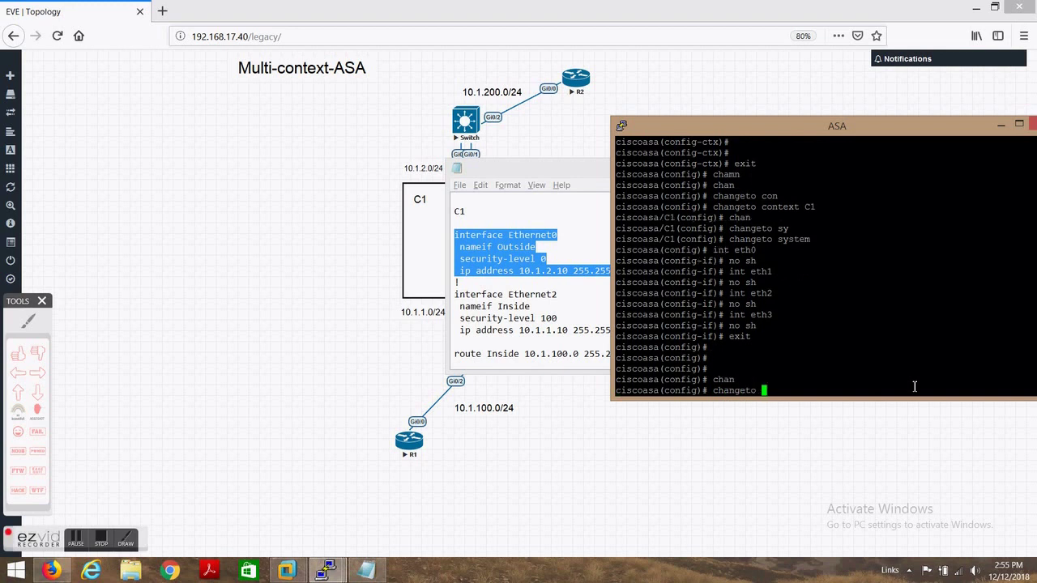
key("Tab")
type("C1")
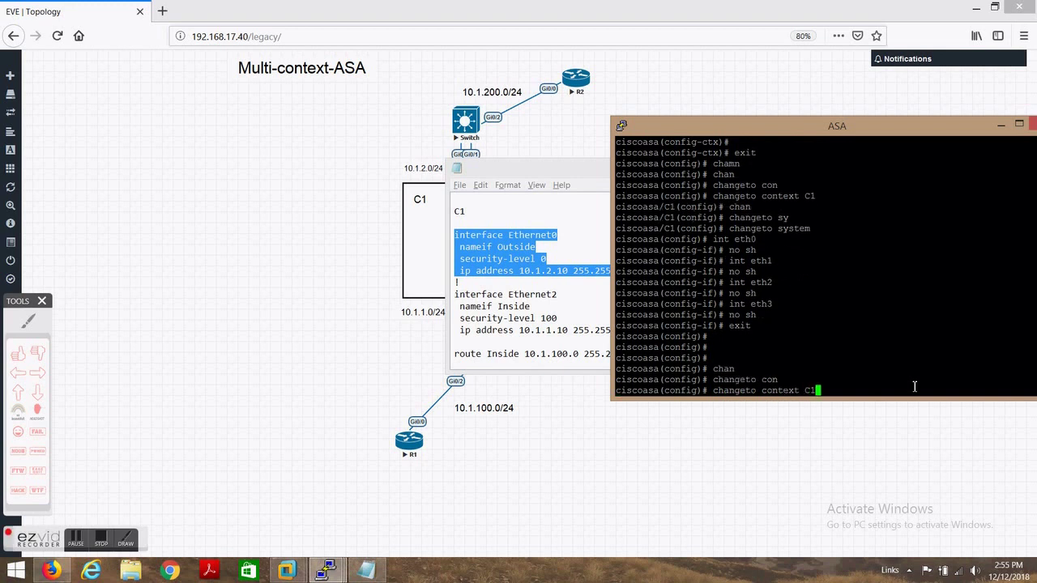
key("Return")
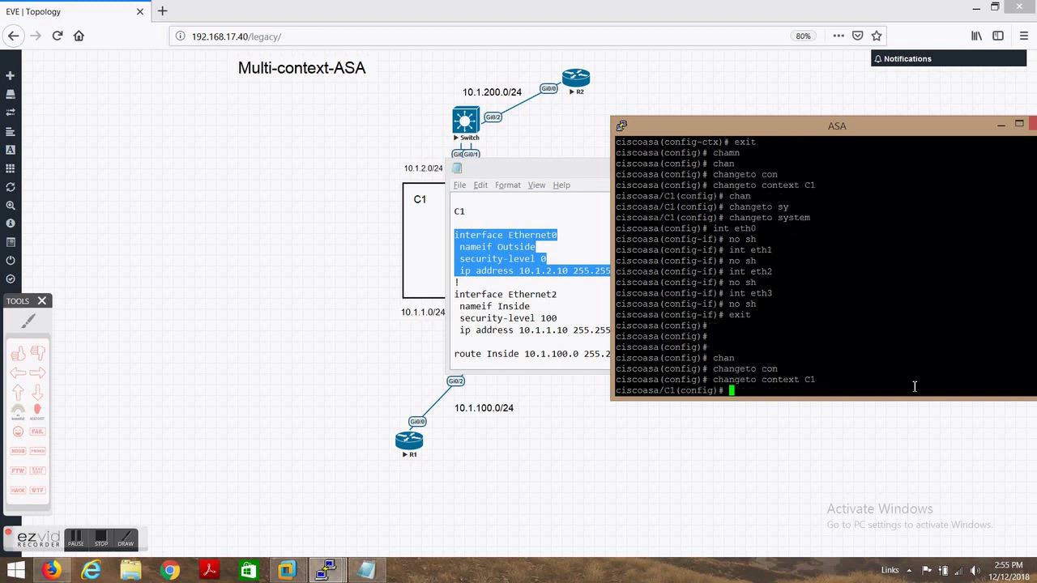
Configure Ethernet0 in context C1 from the Notepad block: nameif Outside, security-level 0, IP address 10.1.2.10 255.255.255.0
left_click(553, 246)
left_click_drag(656, 277, 453, 233)
key("ctrl+c")
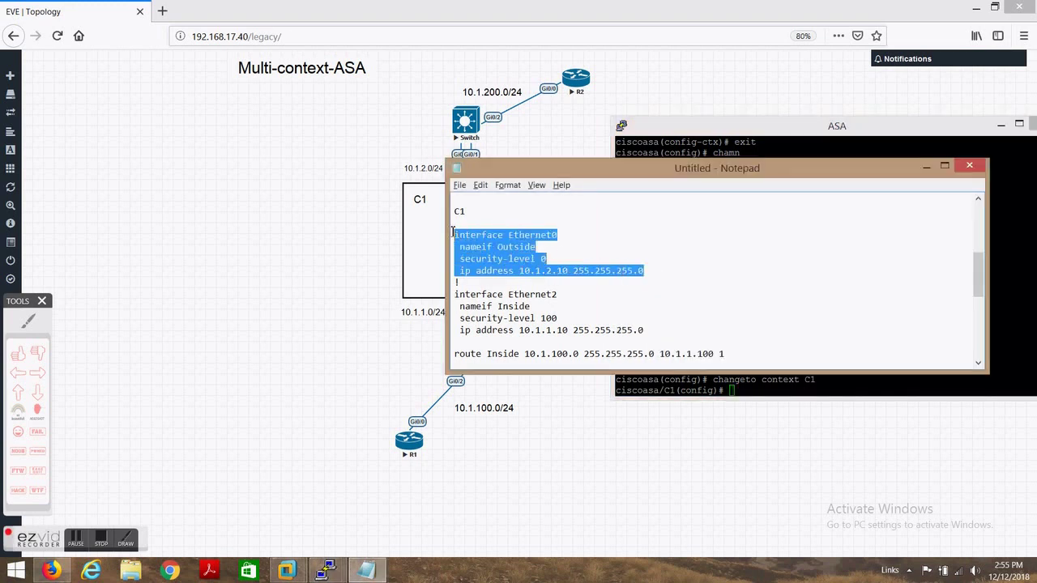
left_click(890, 385)
right_click(889, 378)
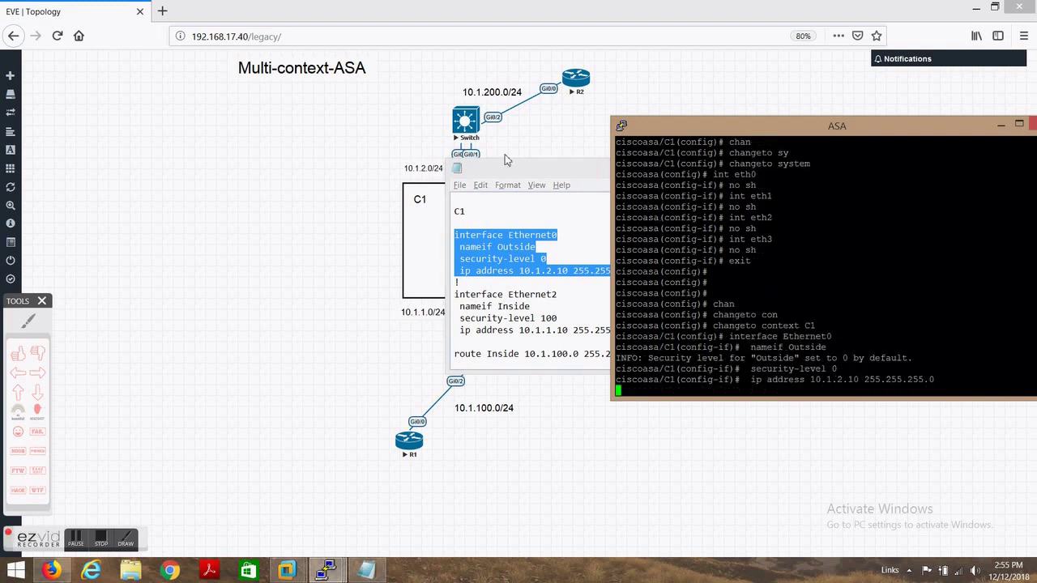
Add the text label "Outside" to the EVE topology, placing it enlarged beside the upper switch above 10.1.2.0/24
left_click(370, 295)
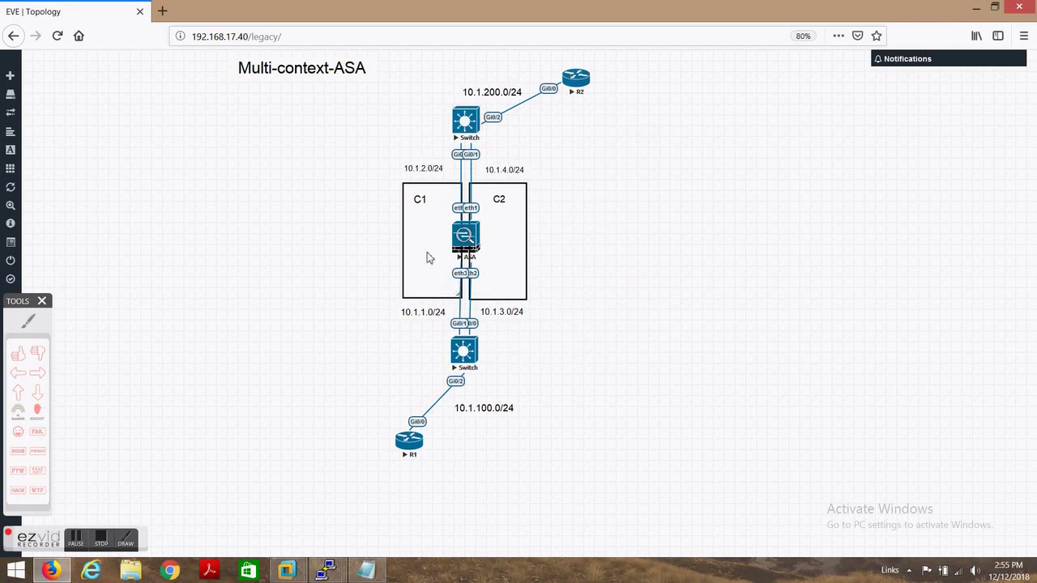
right_click(610, 202)
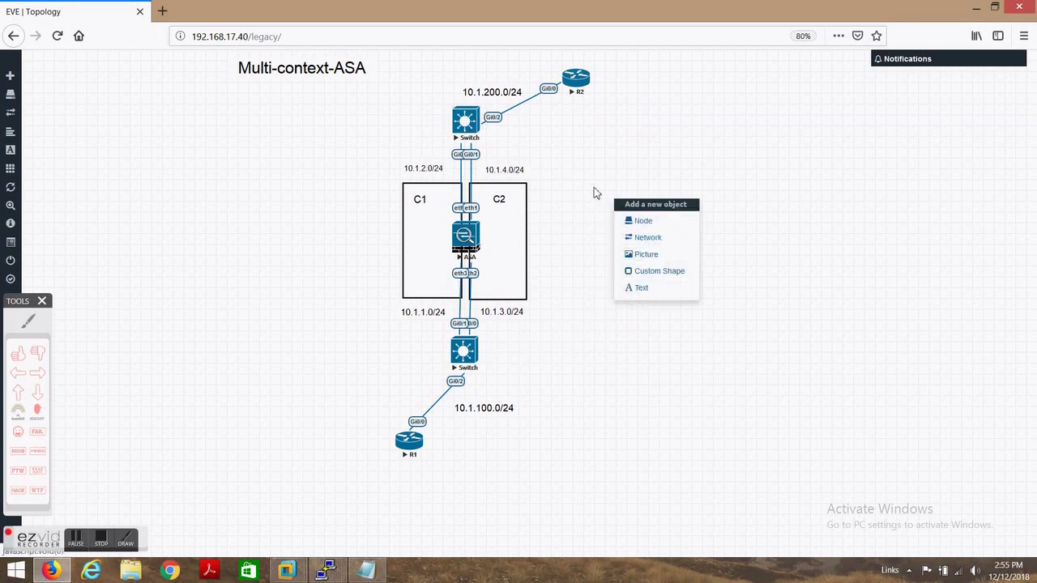
left_click(645, 289)
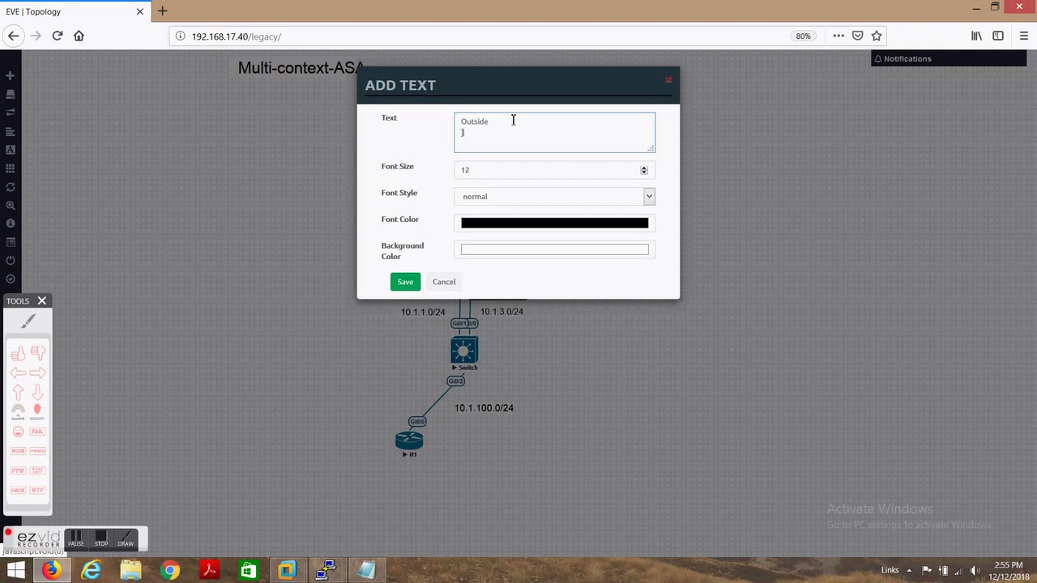
left_click(405, 282)
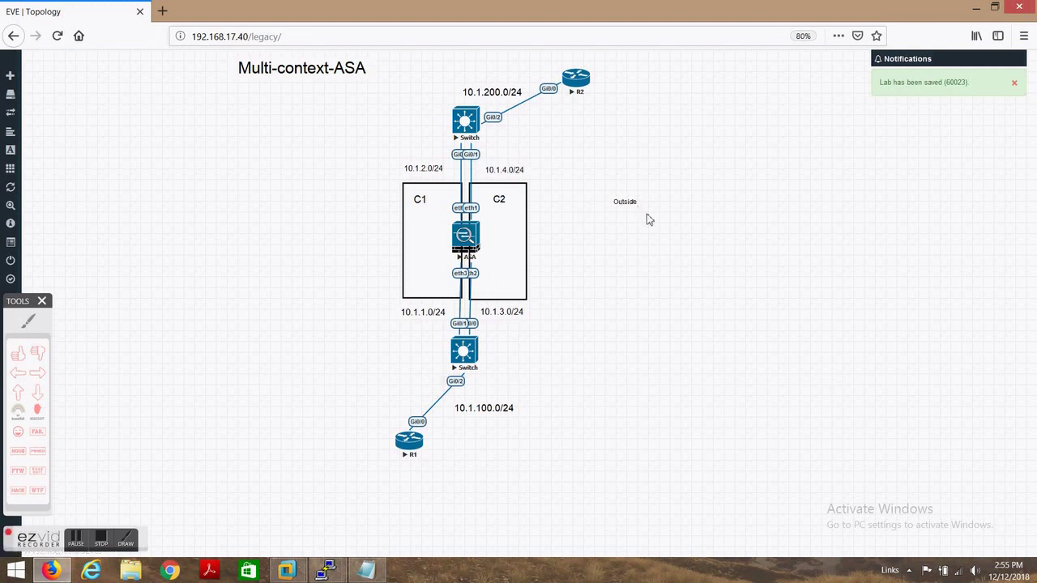
left_click_drag(637, 203, 391, 138)
Add the text label "Inside" to the topology, placing it enlarged beside the lower switch below 10.1.1.0/24
right_click(713, 196)
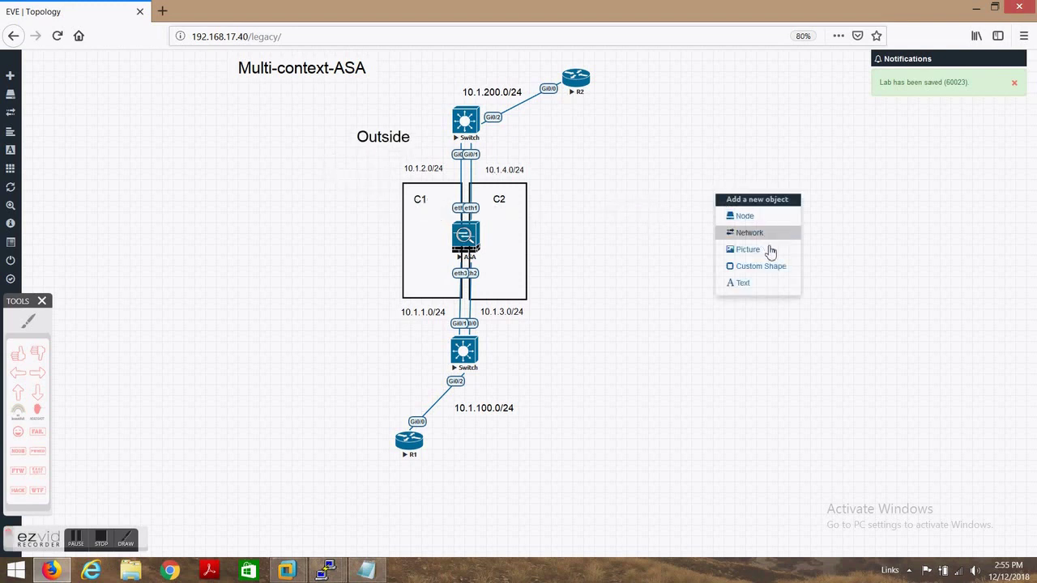
left_click(742, 286)
type("Ins")
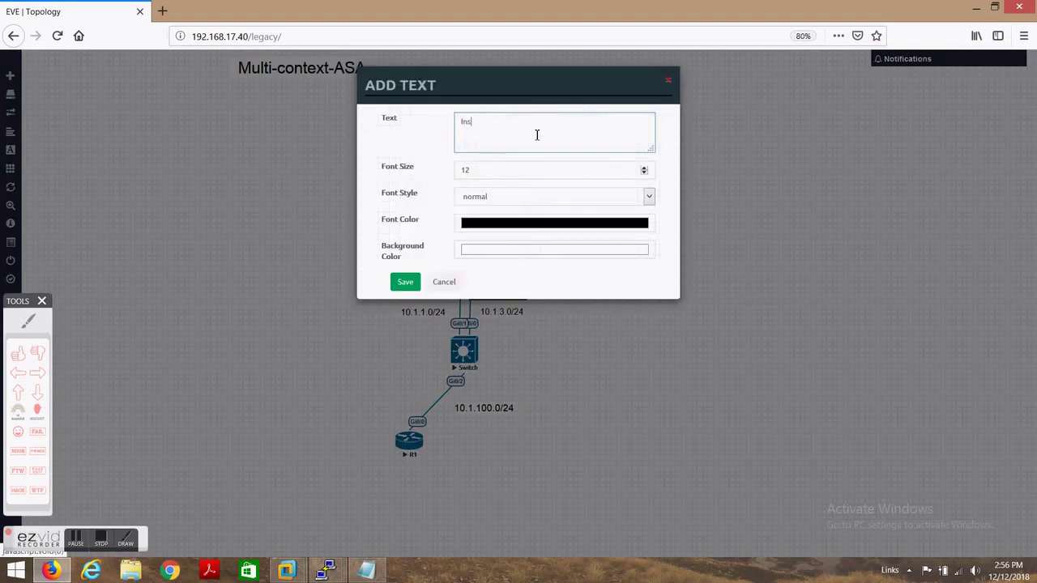
type("ide")
left_click(405, 282)
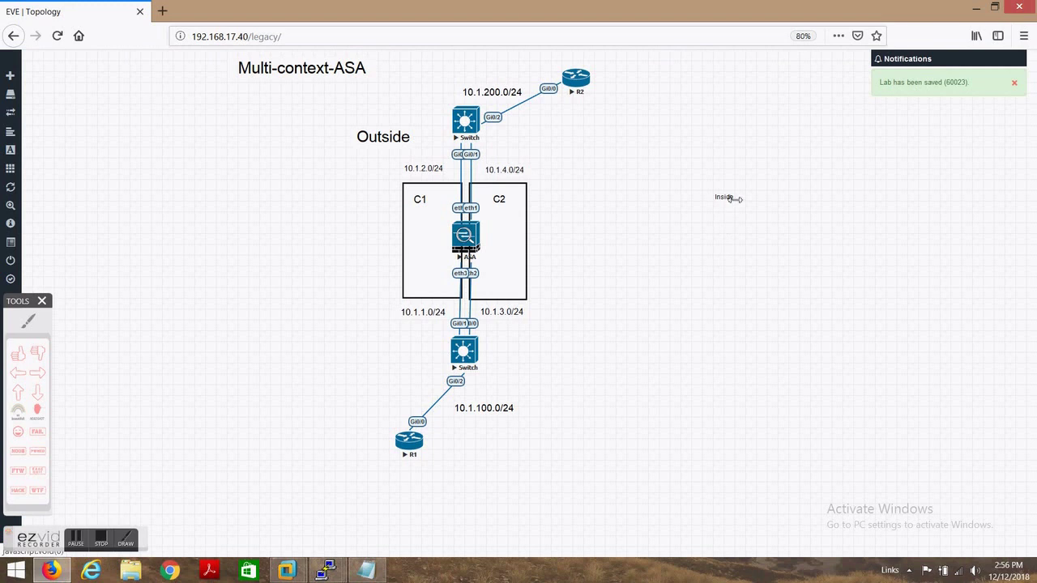
left_click_drag(733, 200, 375, 354)
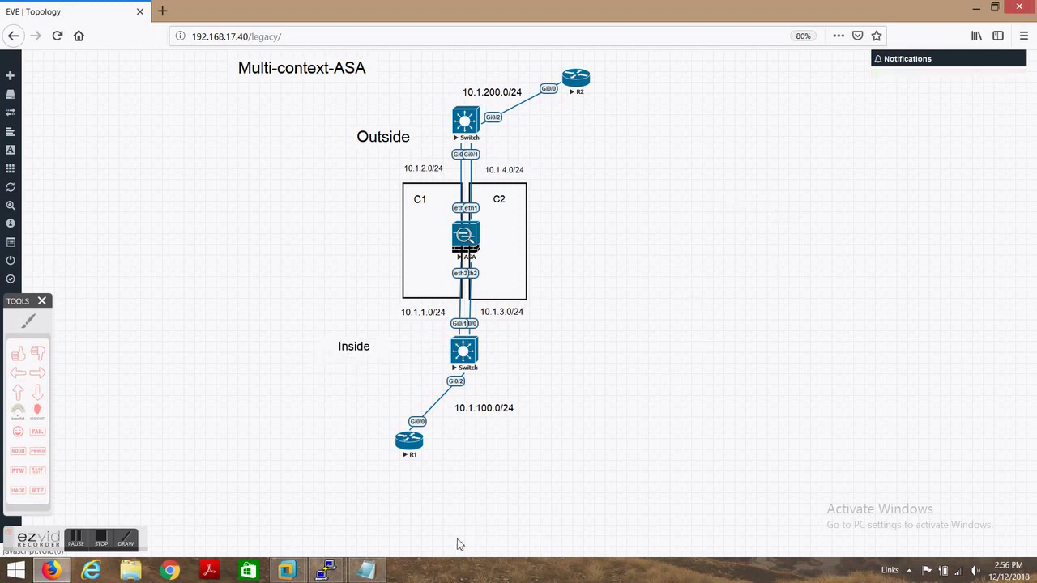
Configure Ethernet2 in context C1 on the ASA from the Notepad block: nameif Inside, security-level 100, IP address 10.1.1.10 255.255.255.0
mouse_move(342, 577)
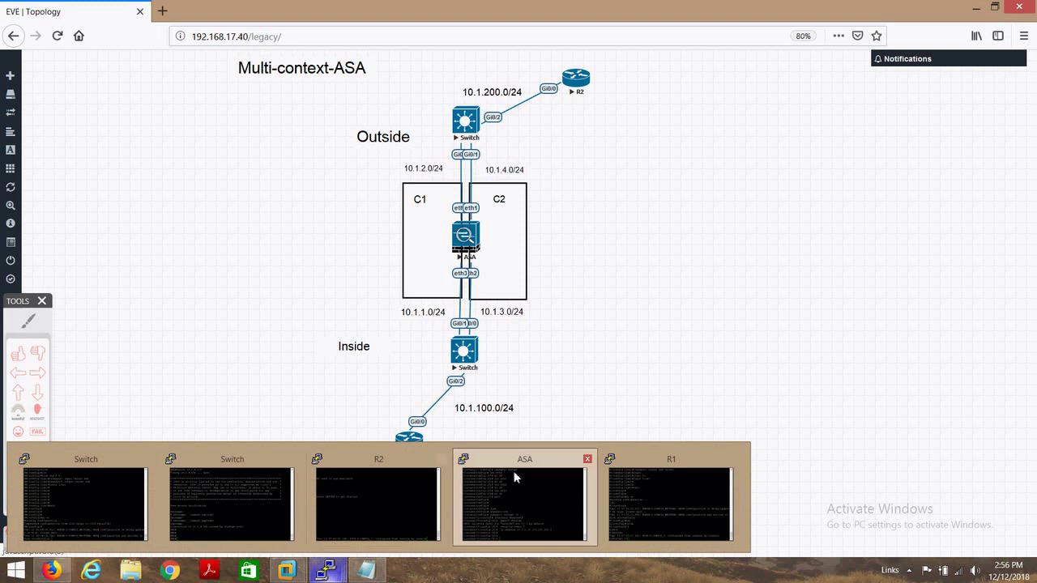
left_click(524, 499)
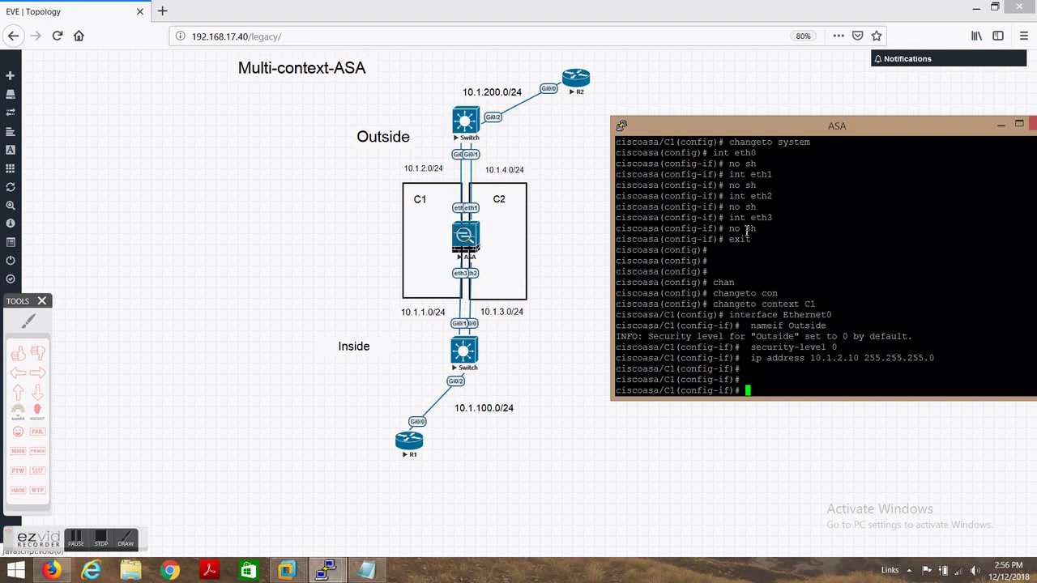
left_click(366, 570)
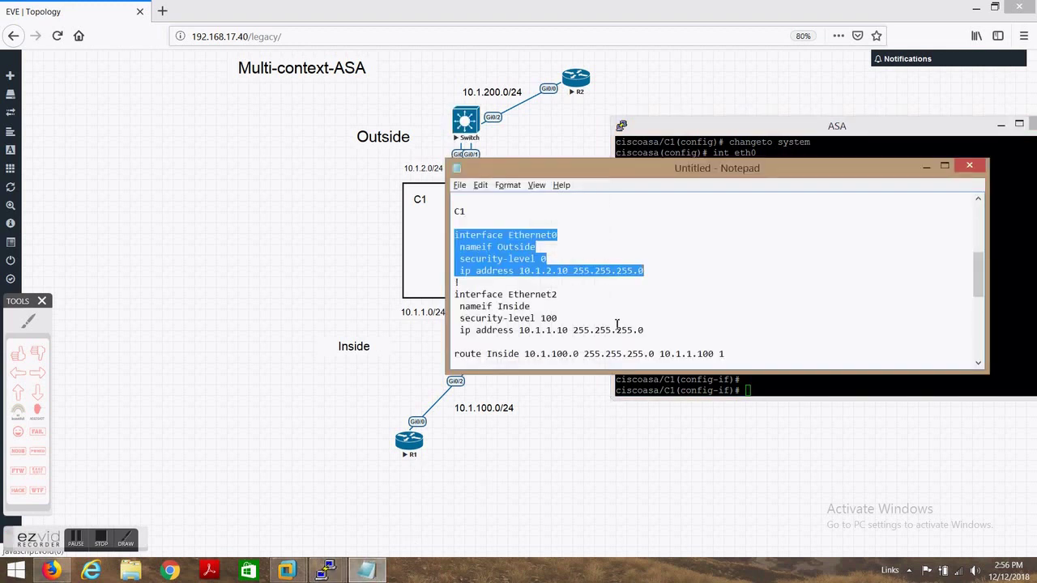
left_click_drag(648, 331, 447, 298)
key("ctrl+c")
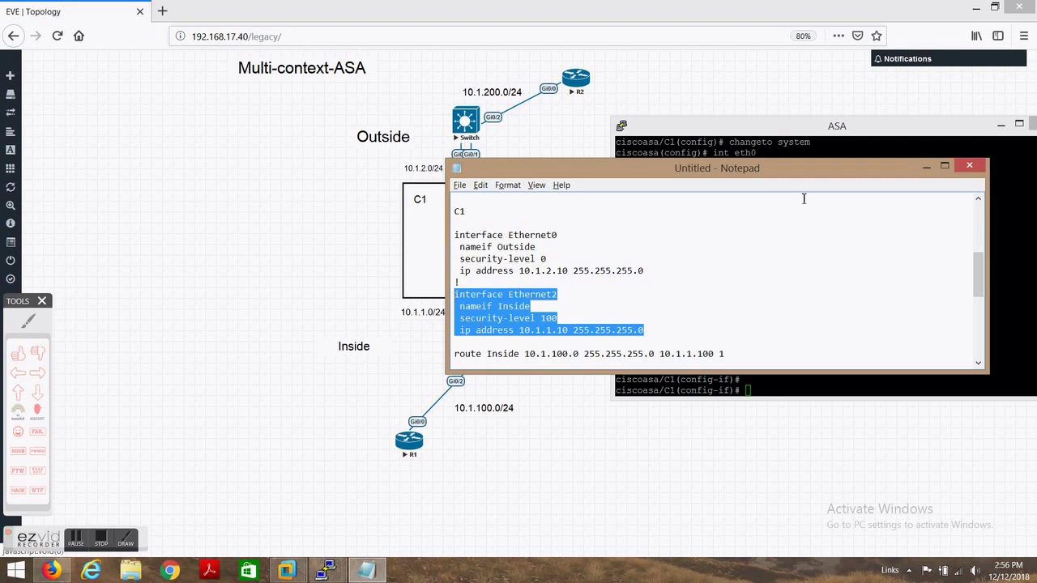
left_click(927, 166)
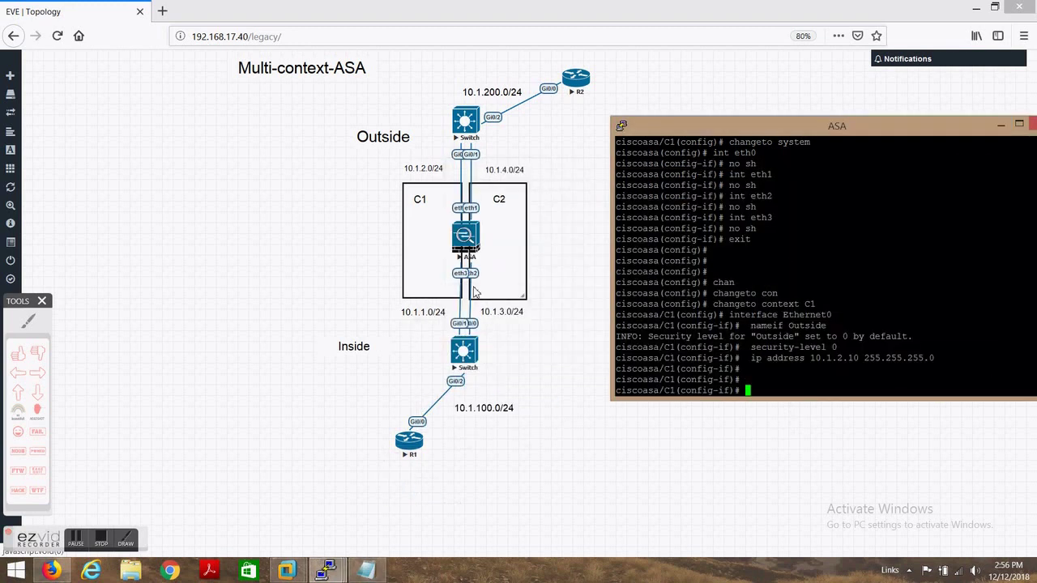
right_click(847, 239)
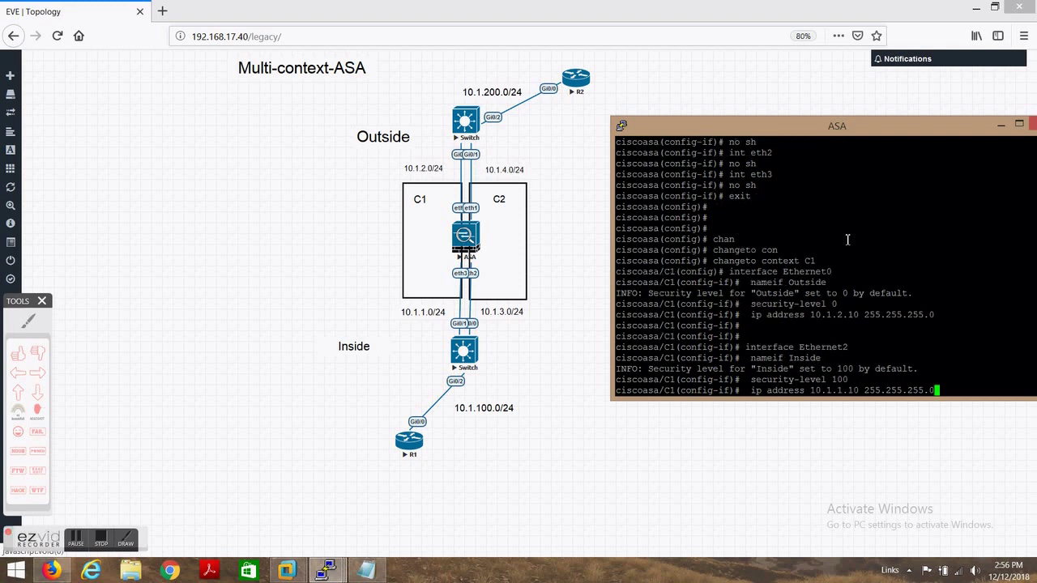
key("Return")
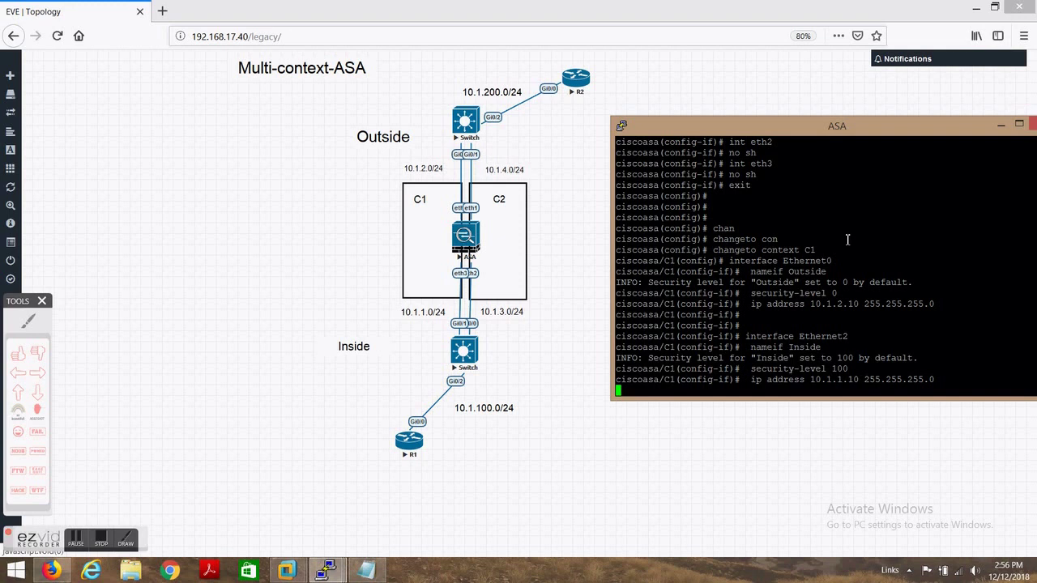
key("Return")
key("Return")
key("Return")
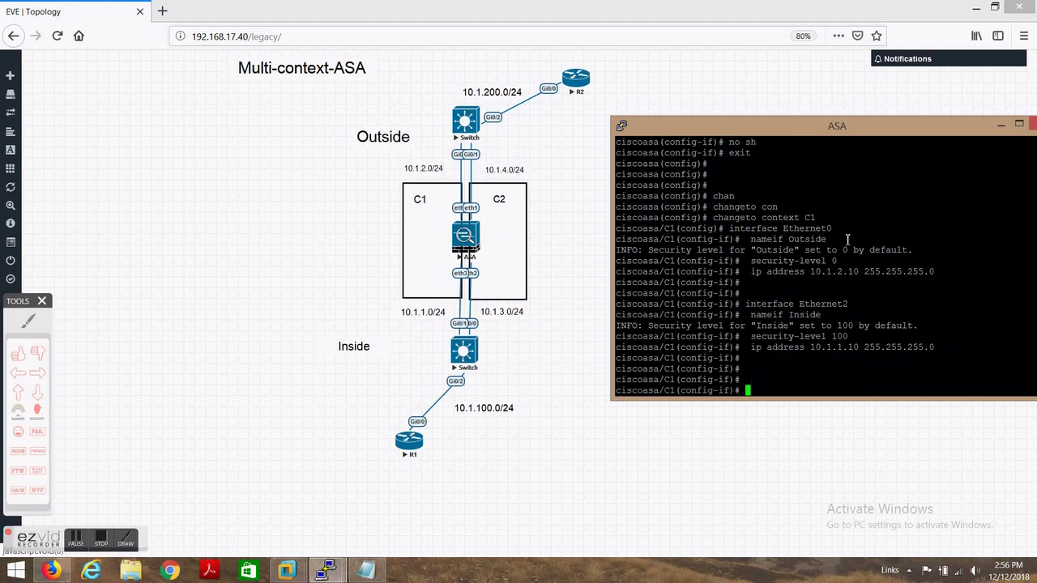
key("Return")
key("Return")
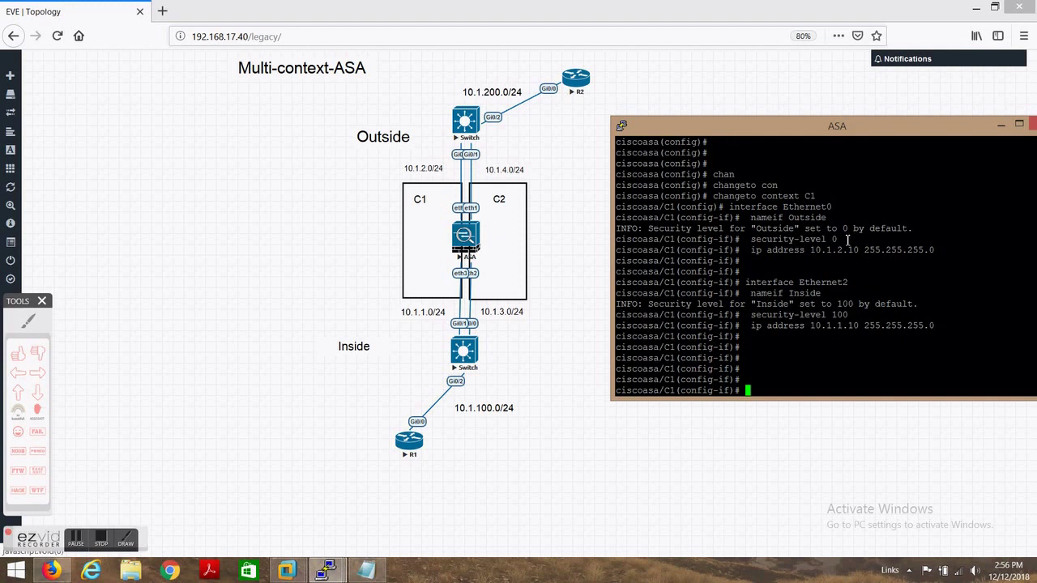
Add context C1's static routes from Notepad: Inside 10.1.100.0 255.255.255.0 via 10.1.1.100 and Outside 10.1.200.0 255.255.255.0 via 10.1.2.100, metric 1
left_click(367, 570)
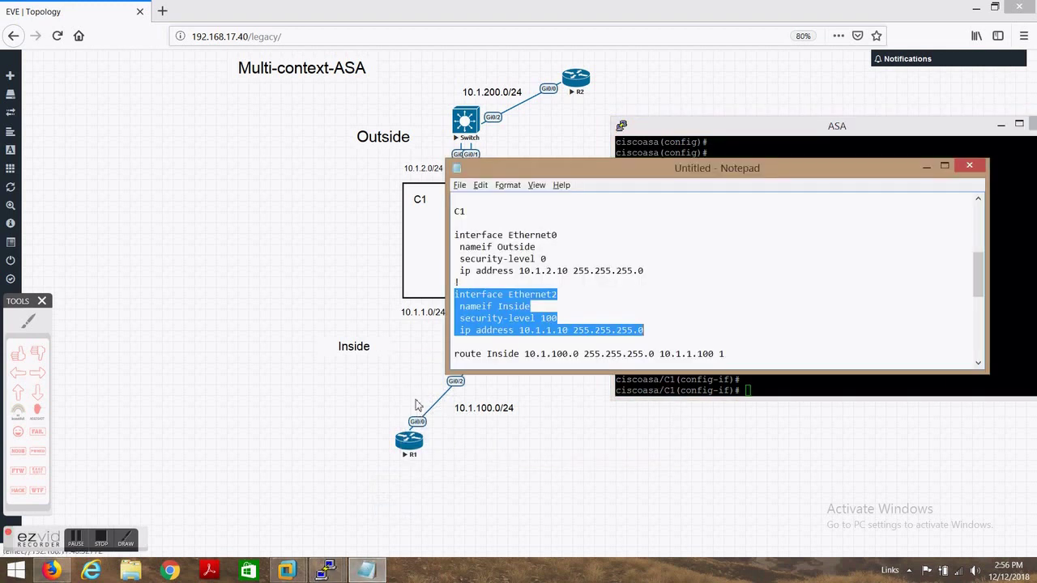
scroll(723, 323, "down", 3)
left_click(729, 261)
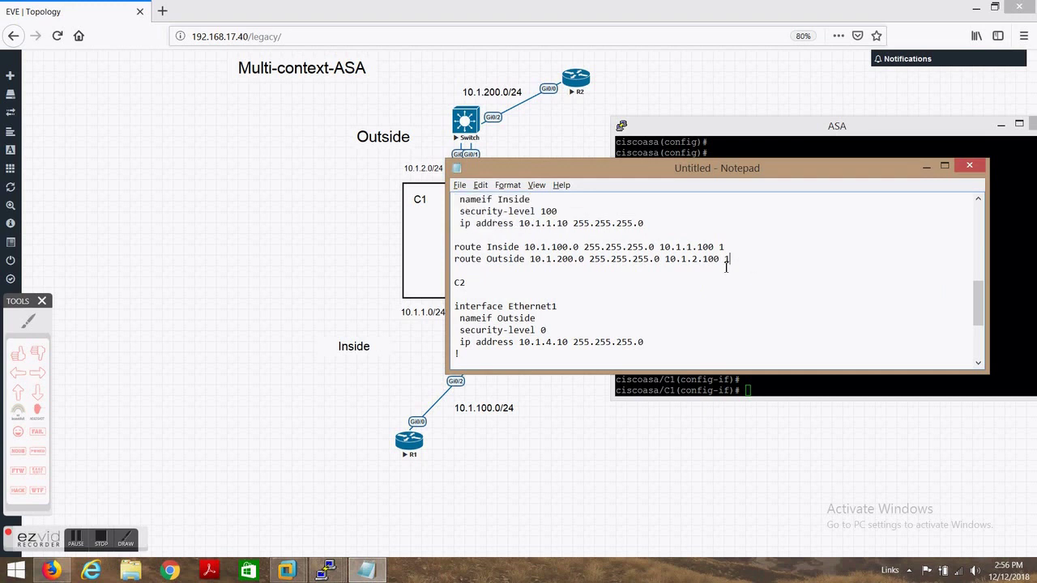
left_click(482, 269)
left_click(455, 246)
left_click(753, 258, "shift")
key("ctrl+c")
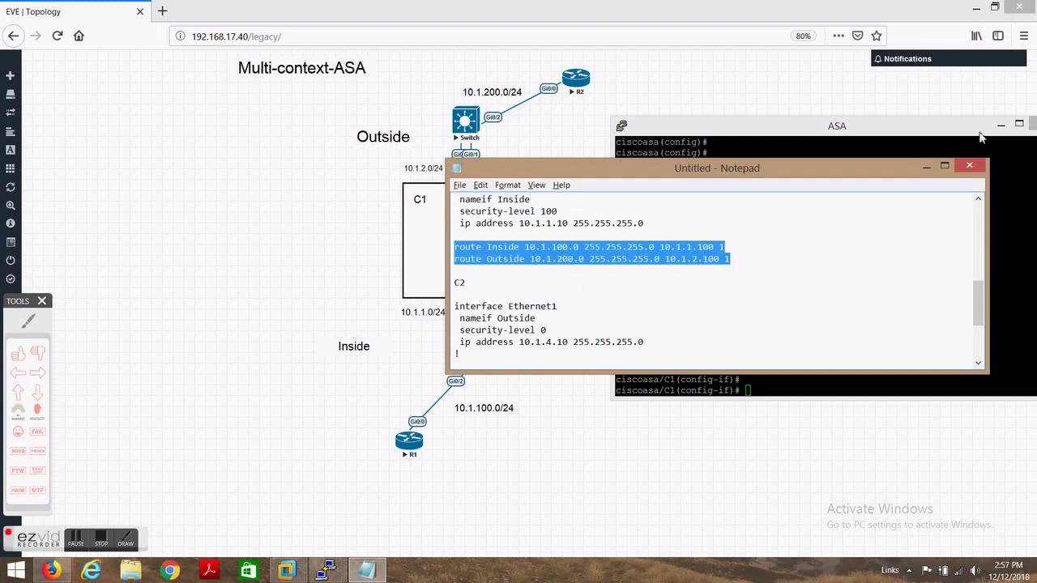
left_click(926, 167)
right_click(947, 281)
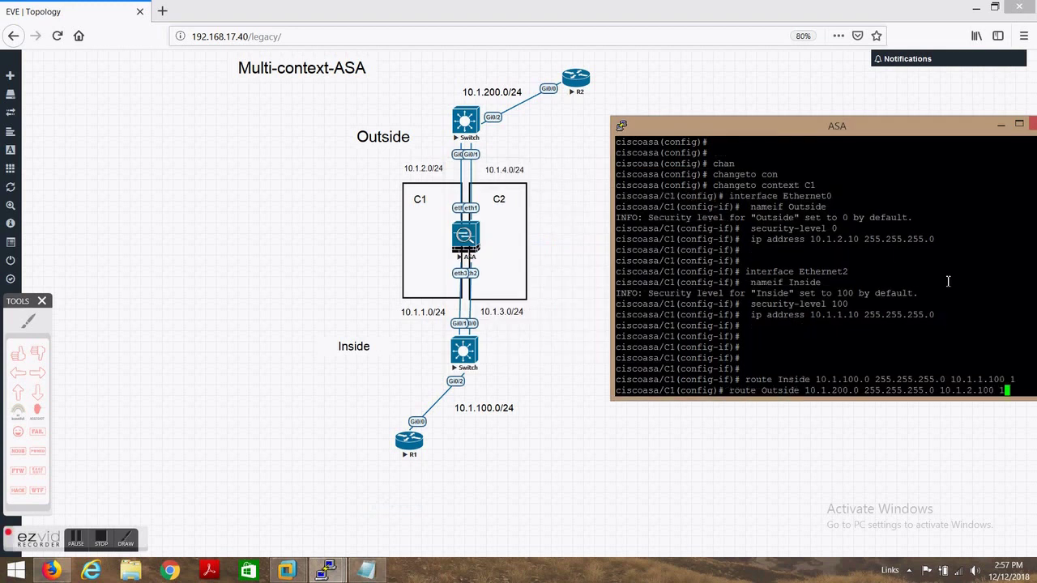
key("Return")
key("Return")
key("Return")
key("Return")
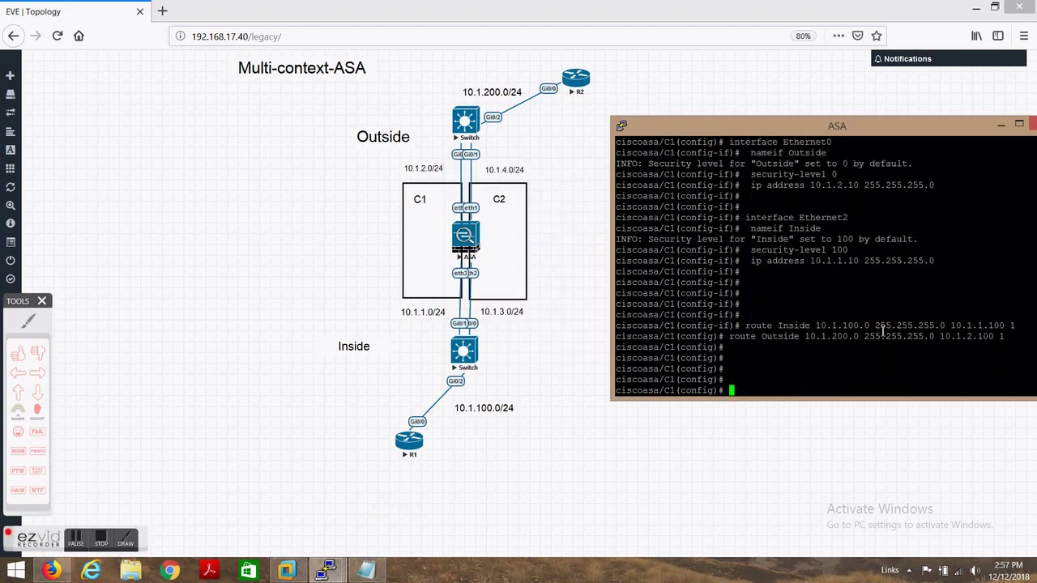
Change the ASA command line from context C1 to context C2
type("chan")
key("Tab")
type("to con")
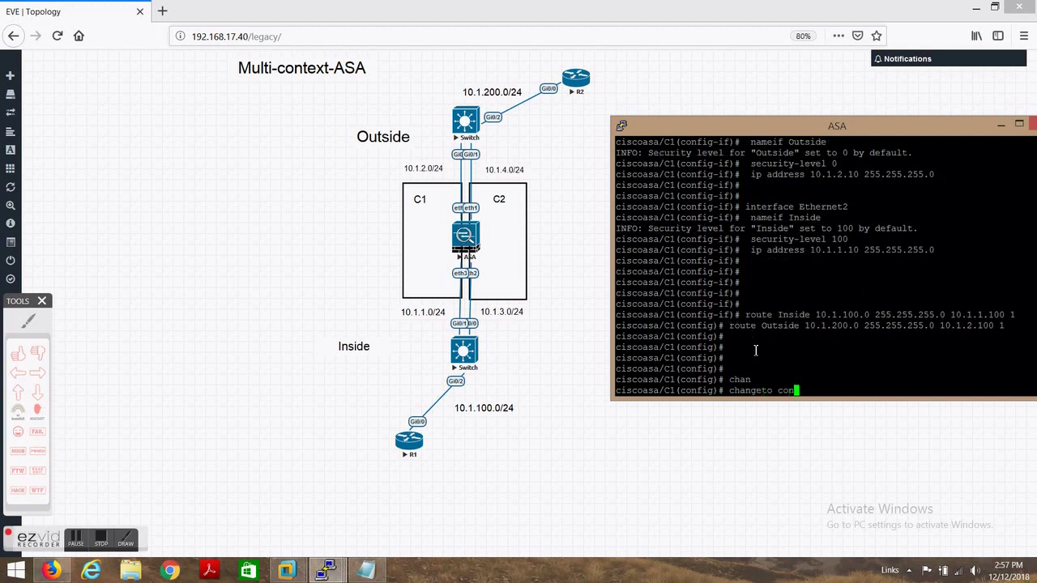
key("Tab")
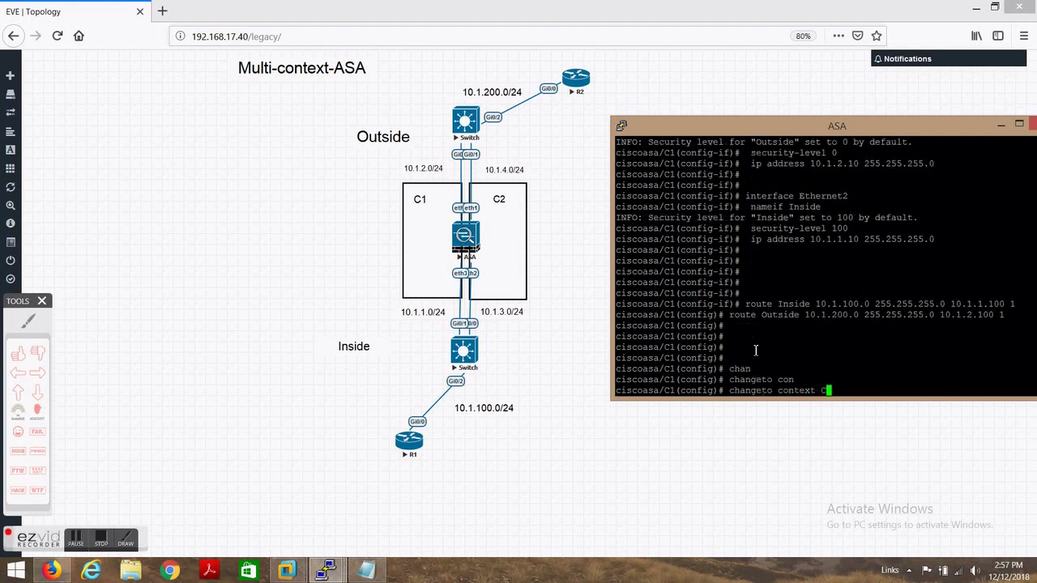
type("C2")
key("Return")
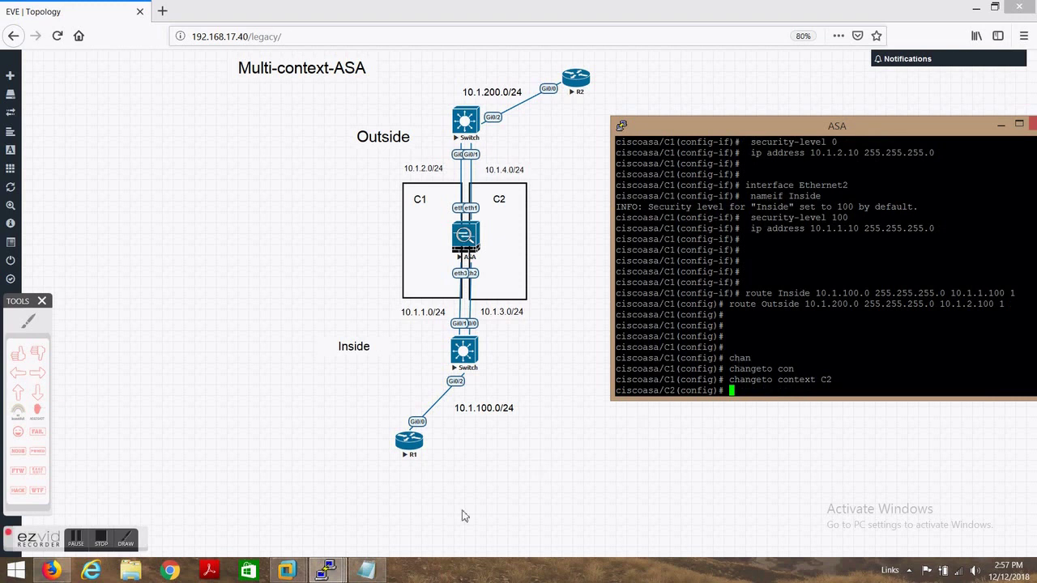
Configure Ethernet1 in context C2 from the Notepad block: nameif Outside, security-level 0, IP address 10.1.4.10 255.255.255.0
left_click(366, 571)
scroll(548, 330, "up", 1)
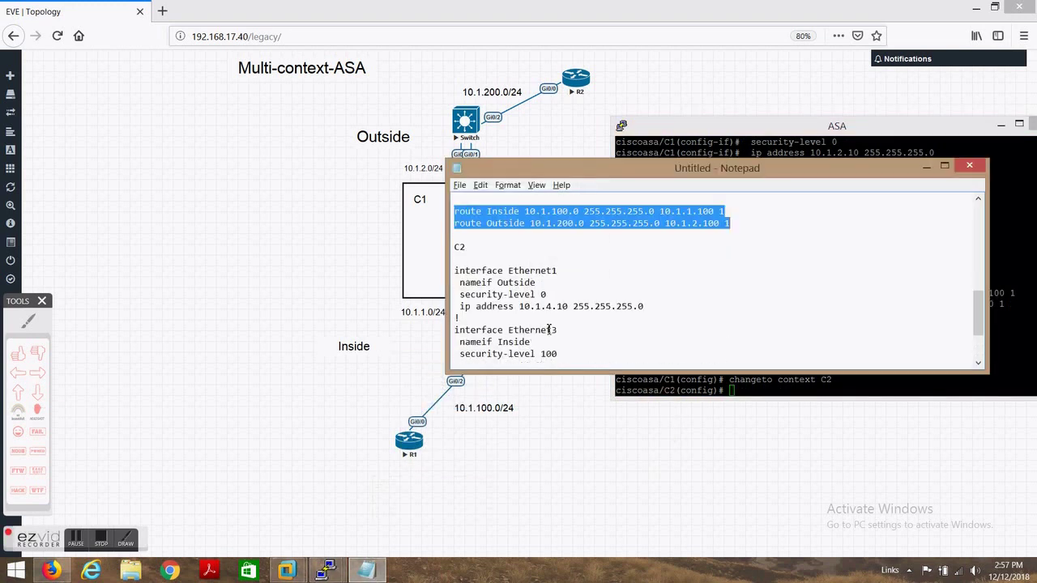
left_click_drag(455, 270, 659, 225)
key("ctrl+c")
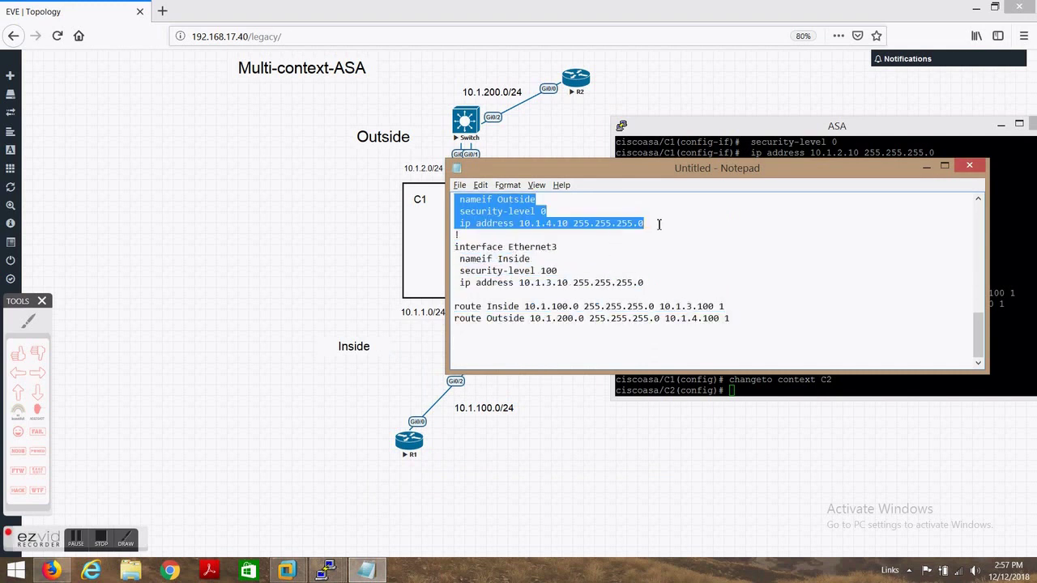
scroll(658, 225, "up", 2)
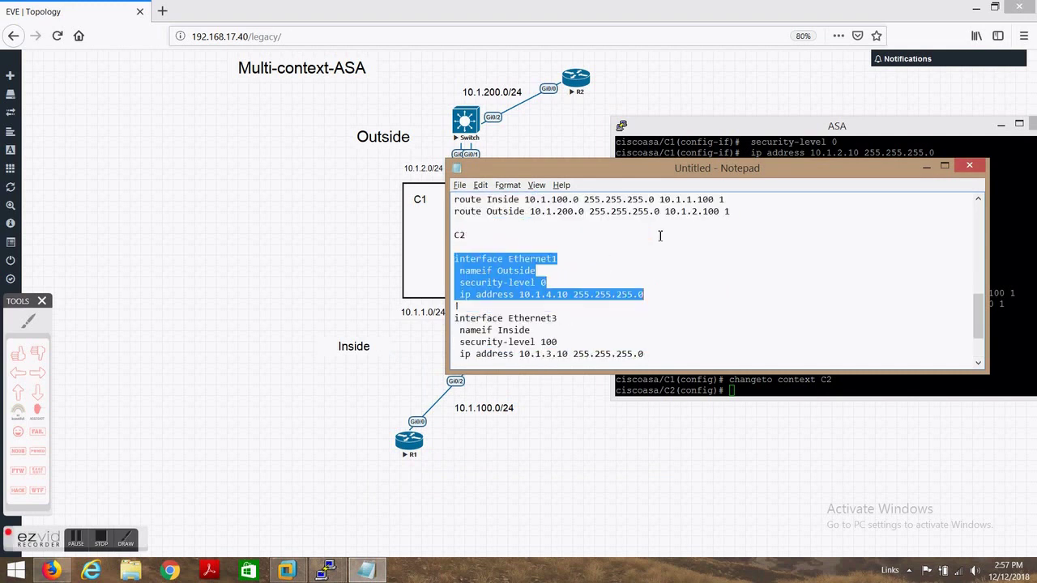
left_click(926, 168)
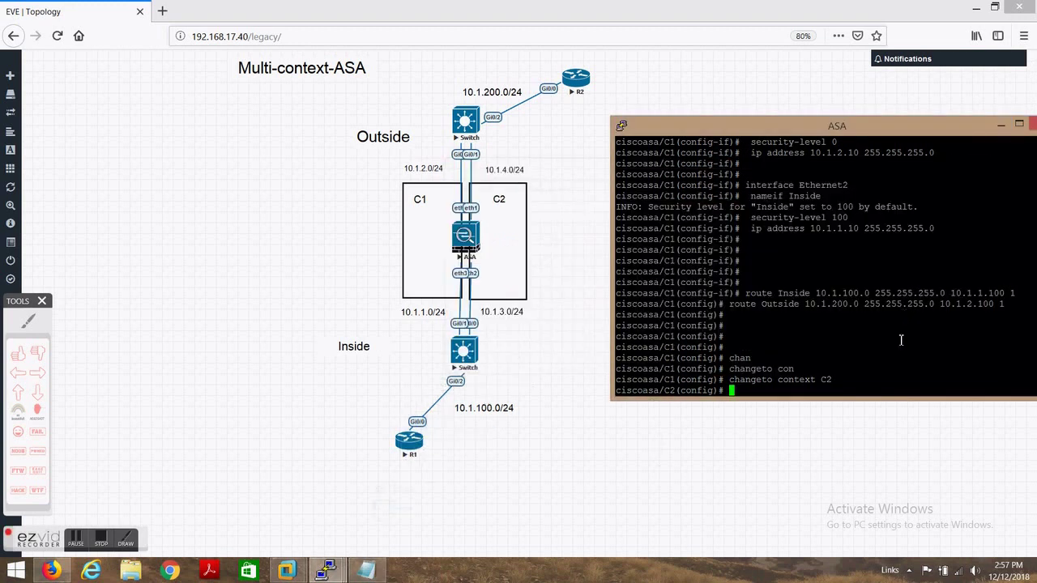
right_click(901, 340)
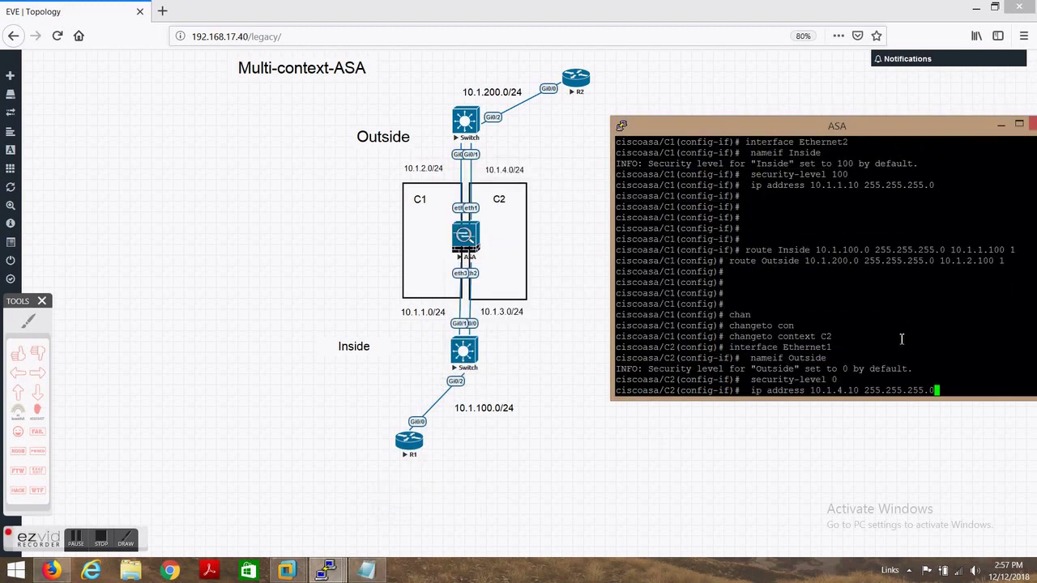
key("Return")
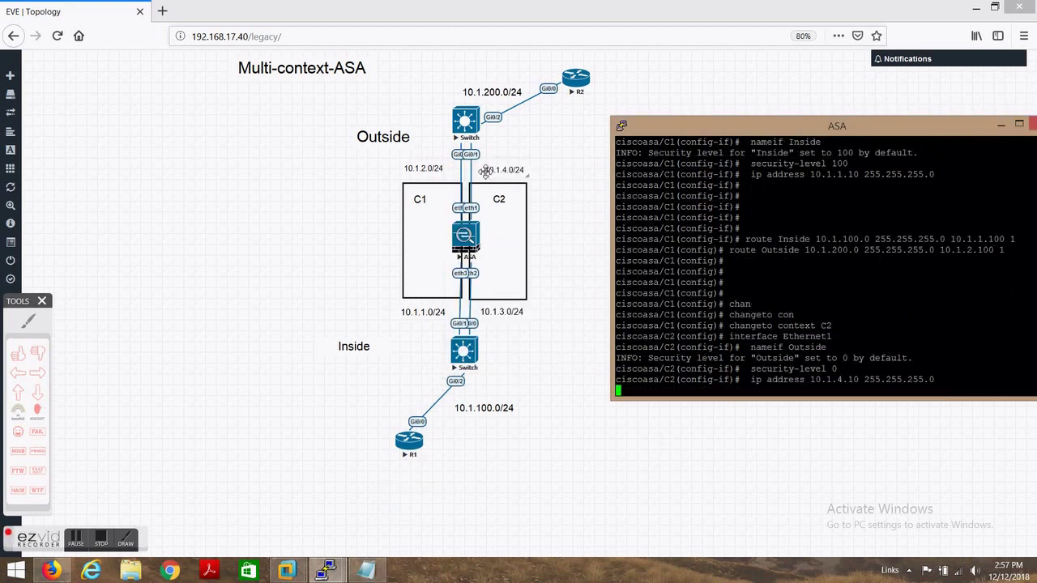
Configure Ethernet3 in context C2 from the Notepad block: nameif Inside, security-level 100, IP address 10.1.3.10 255.255.255.0
left_click(366, 571)
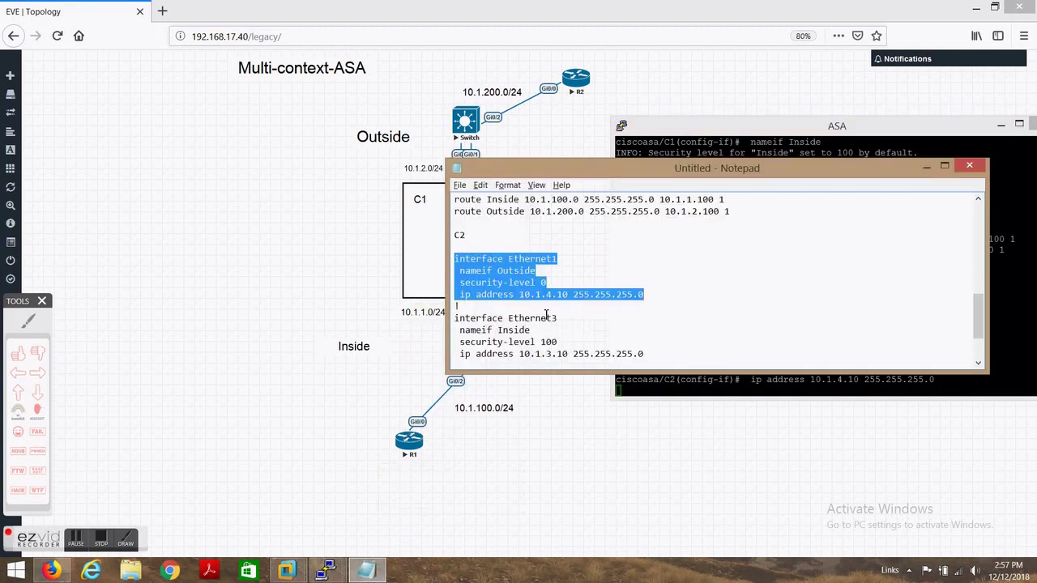
left_click_drag(457, 319, 677, 278)
key("ctrl+c")
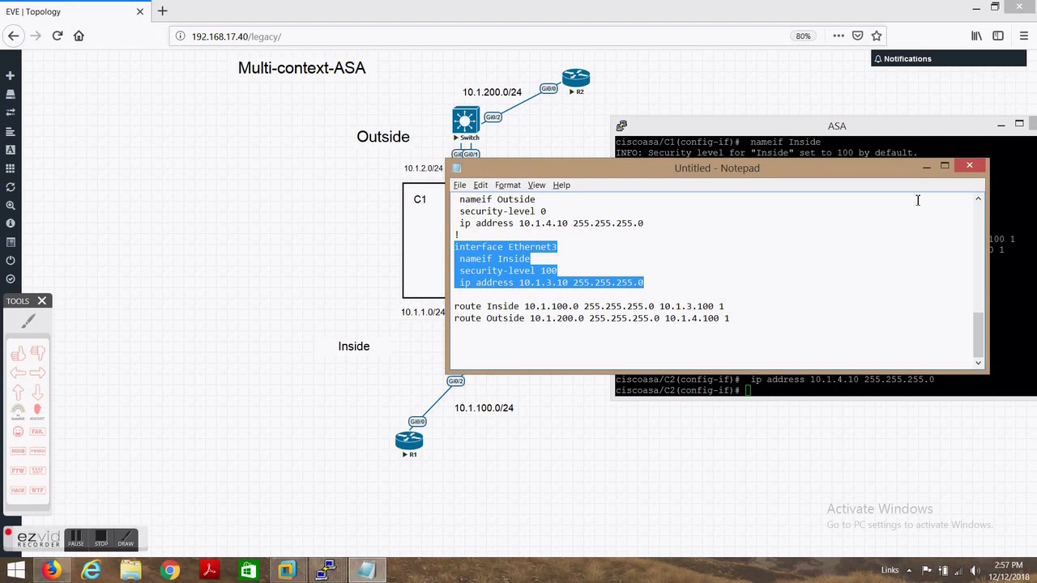
left_click_drag(917, 170, 925, 173)
left_click(935, 170)
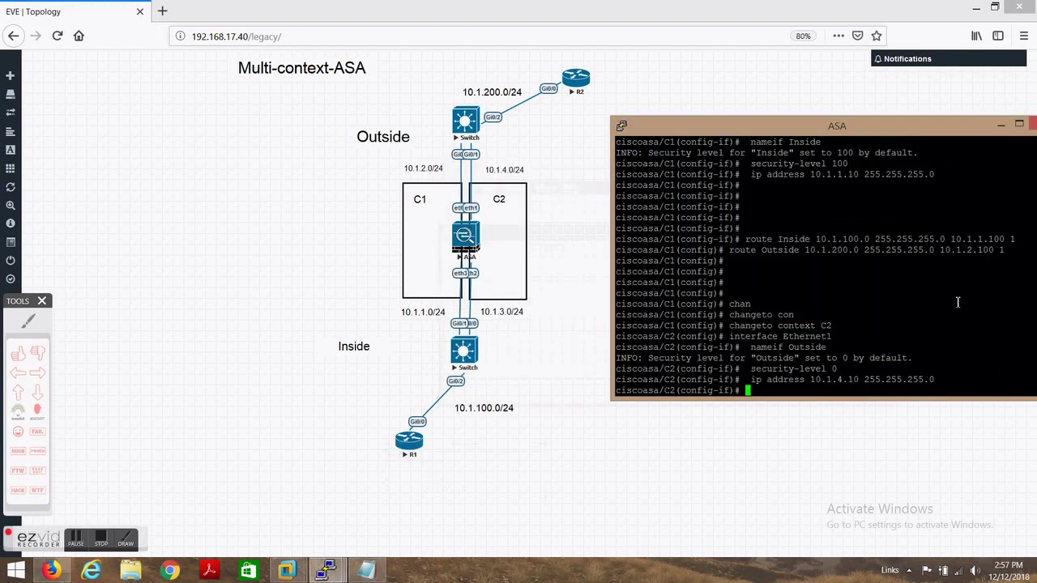
right_click(960, 302)
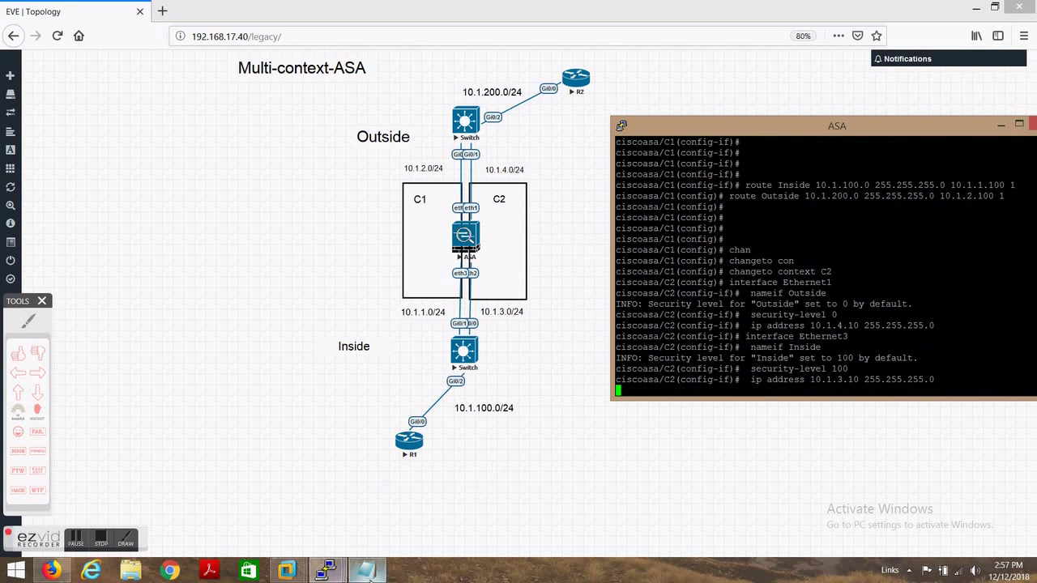
Add context C2's static routes from Notepad: Inside 10.1.100.0 255.255.255.0 via 10.1.3.100 and Outside 10.1.200.0 255.255.255.0 via 10.1.4.100, metric 1
left_click(377, 563)
left_click(746, 359)
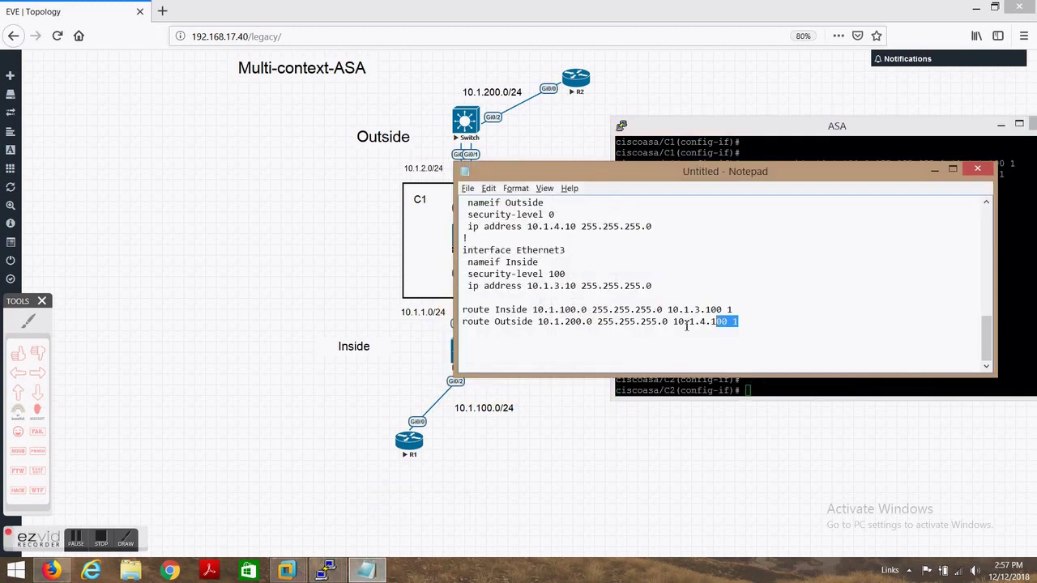
left_click(494, 333)
left_click_drag(495, 333, 460, 305)
key("ctrl+c")
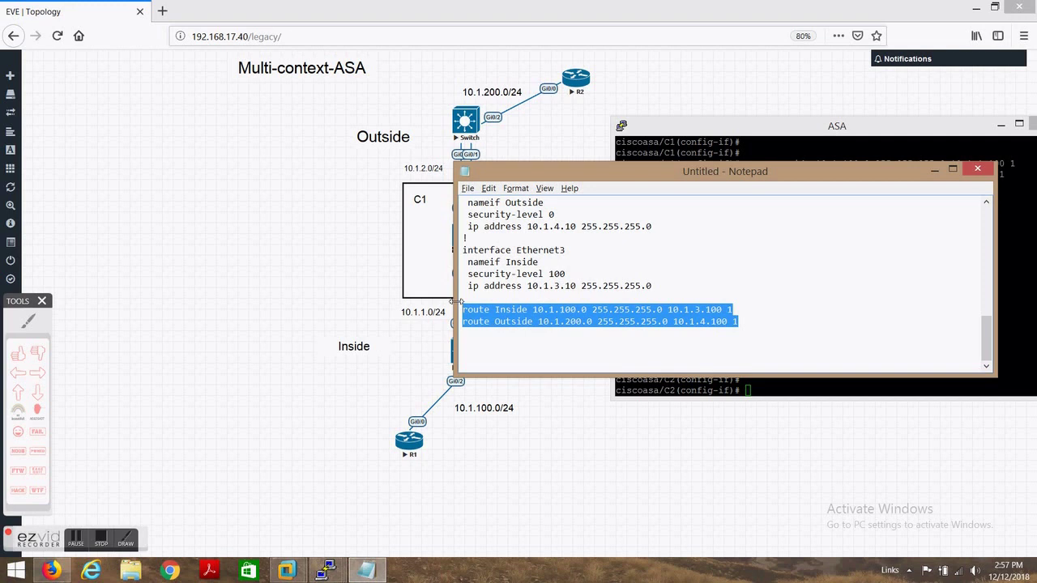
left_click(934, 168)
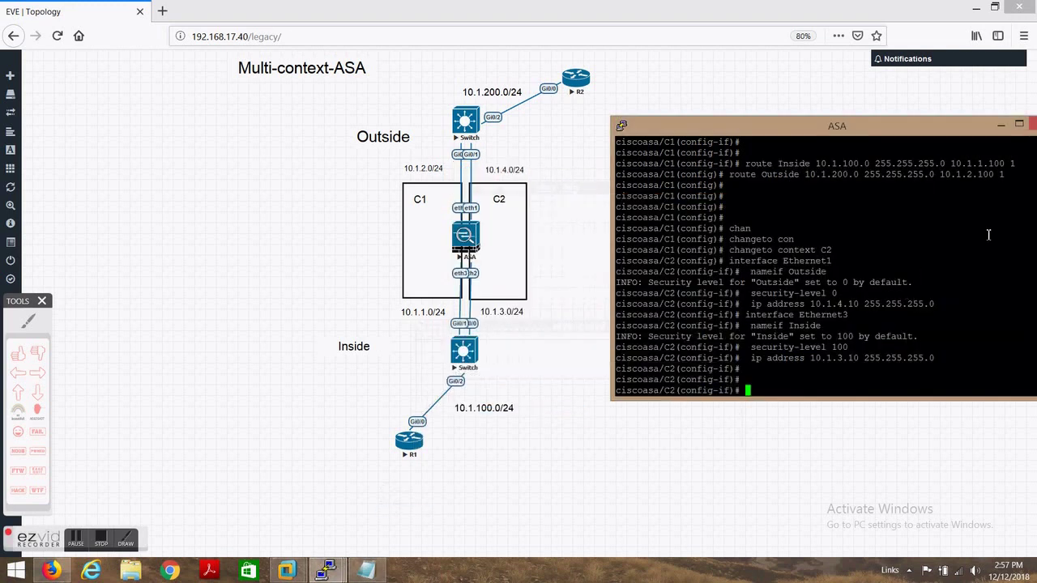
right_click(930, 256)
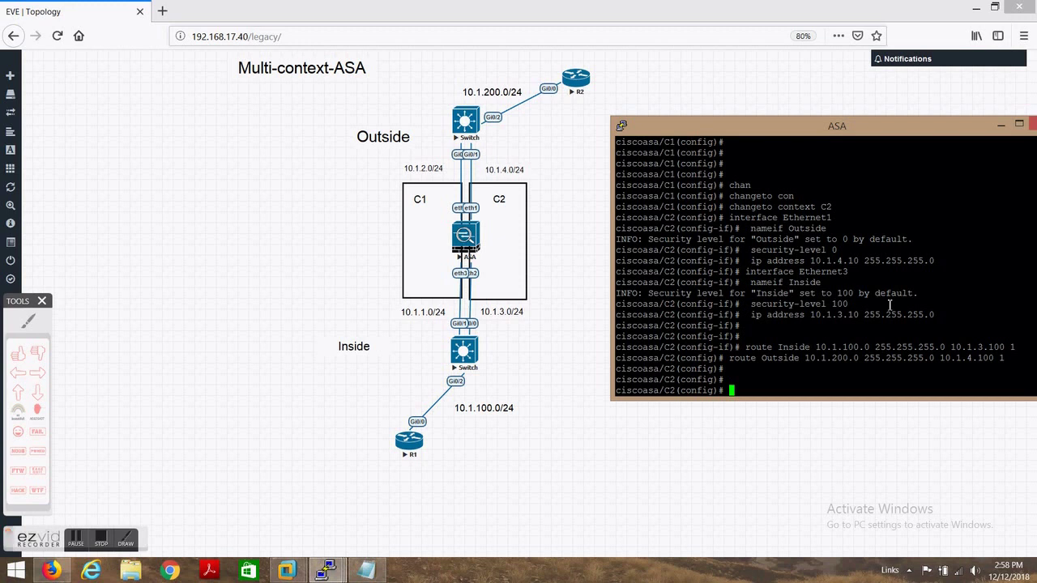
Display context C2's running configuration on the ASA and page through it to check the interface settings
left_click_drag(888, 135, 853, 121)
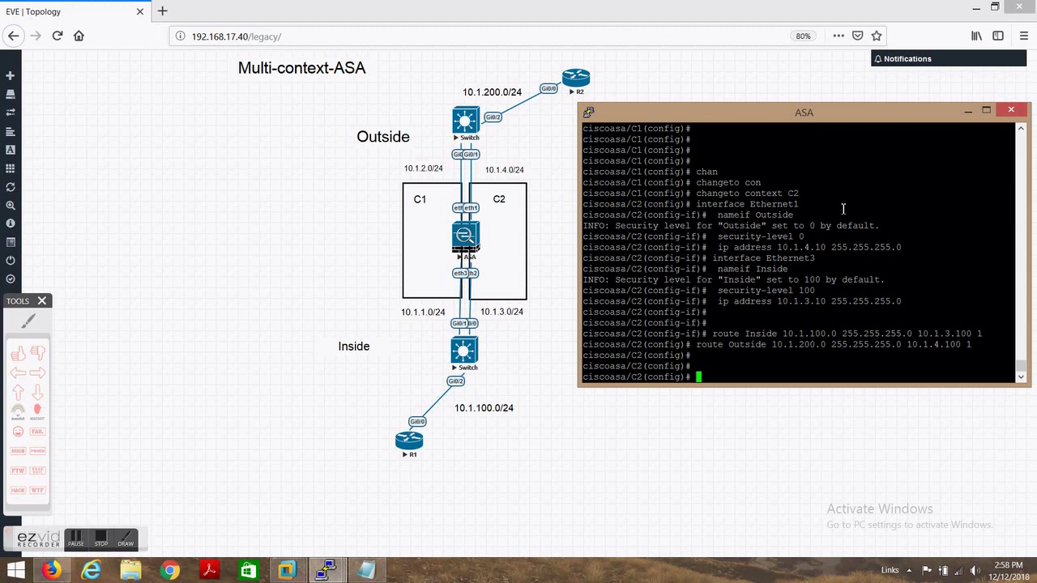
left_click(968, 111)
mouse_move(326, 570)
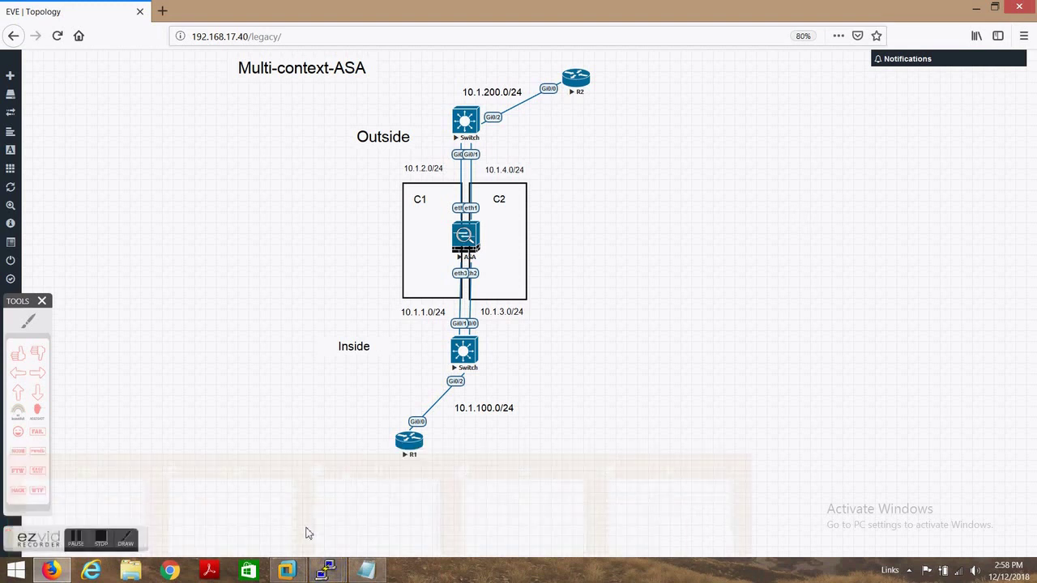
left_click(524, 506)
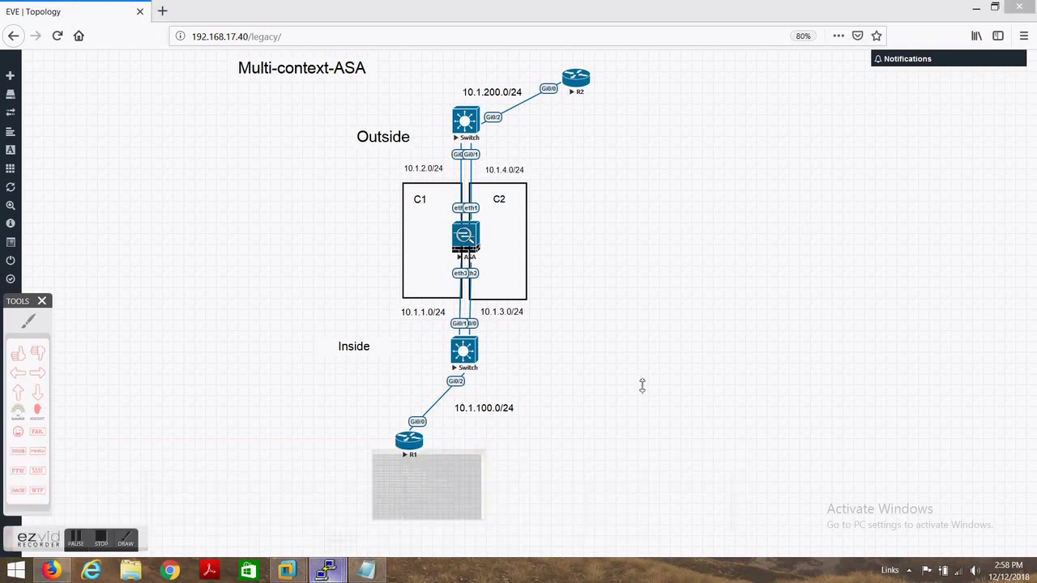
key("Return")
key("Return")
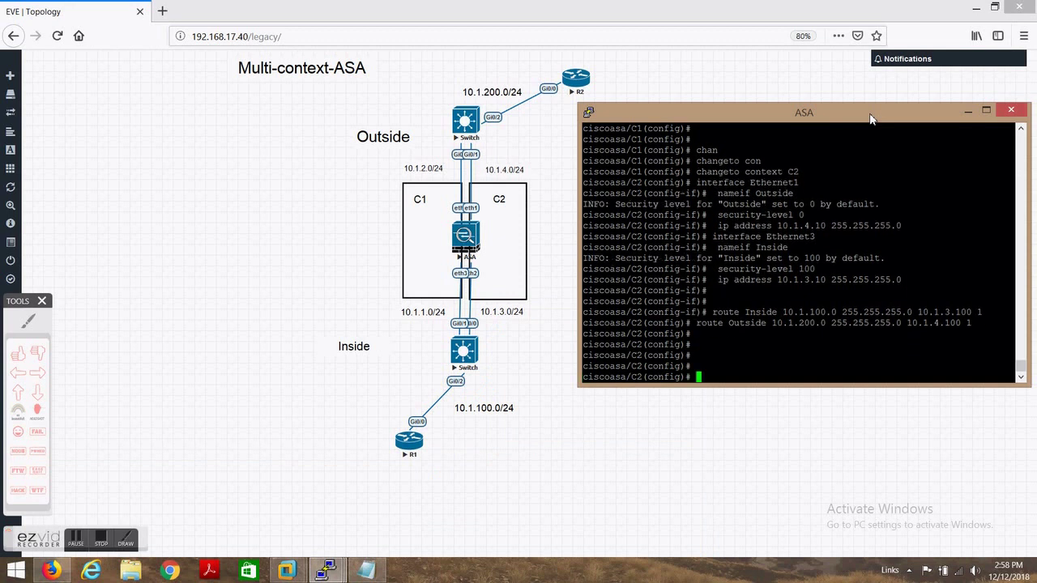
type("sh run")
key("Return")
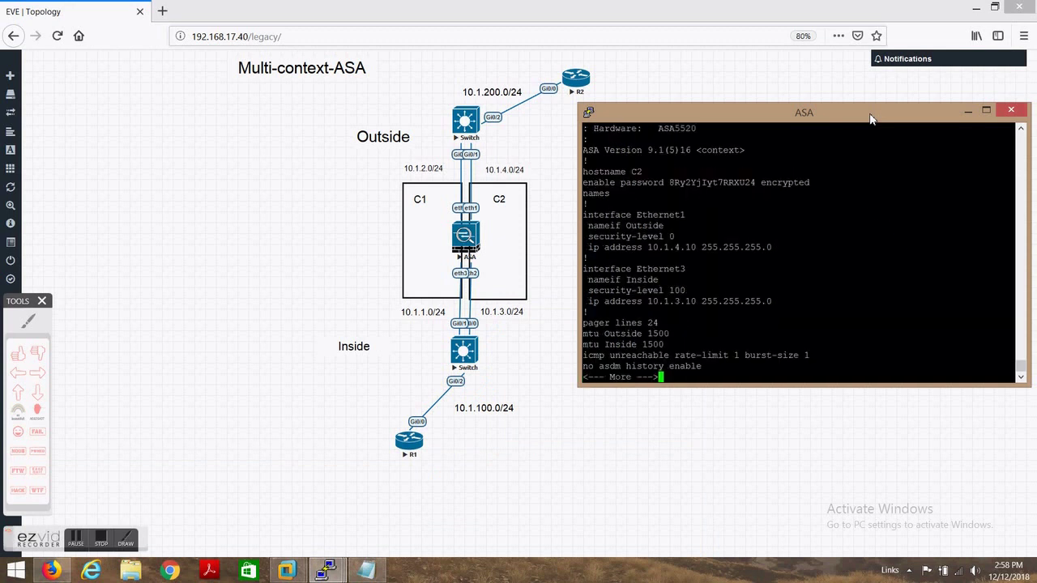
key("Return")
key("space")
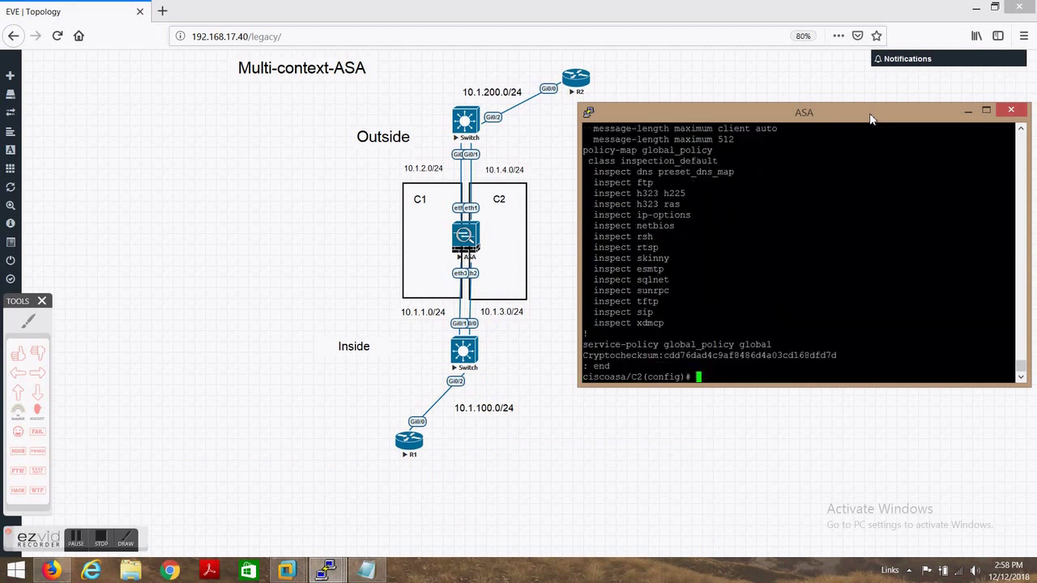
Change the ASA command line from context C2 back to context C1
key("Return")
key("Return")
type("chan")
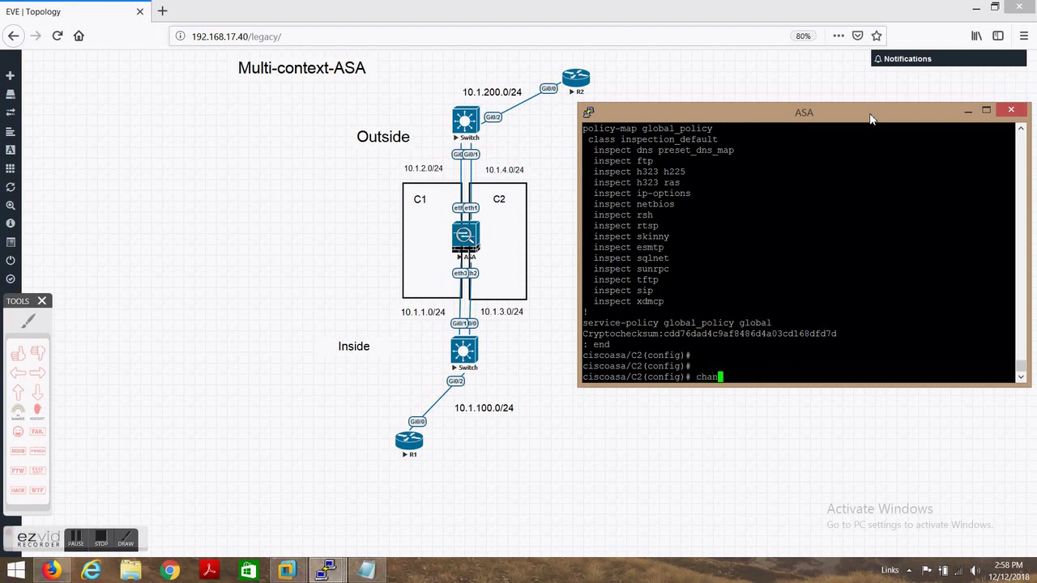
key("Tab")
type("to con")
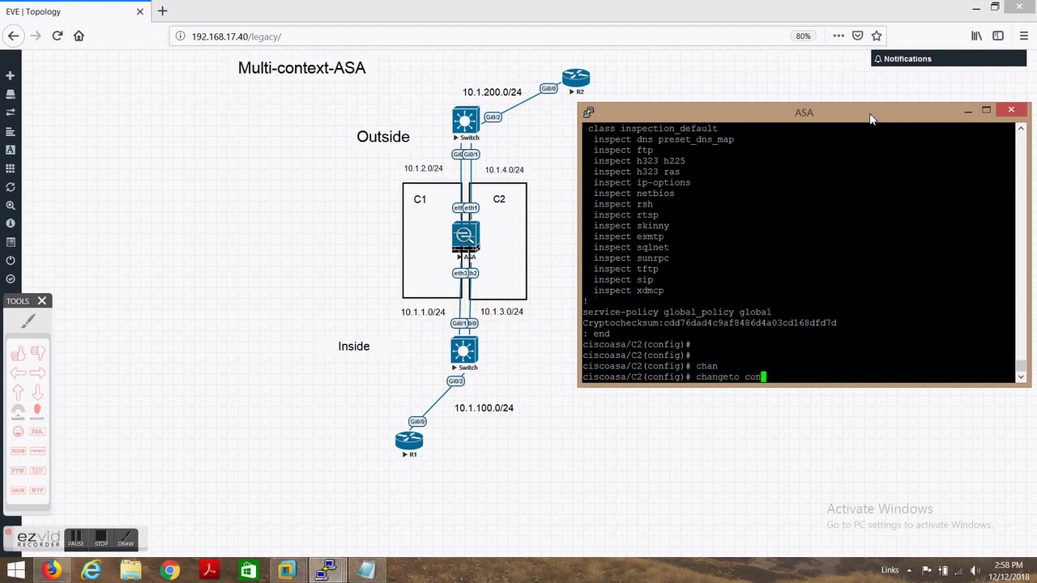
key("Tab")
type("C1")
key("Return")
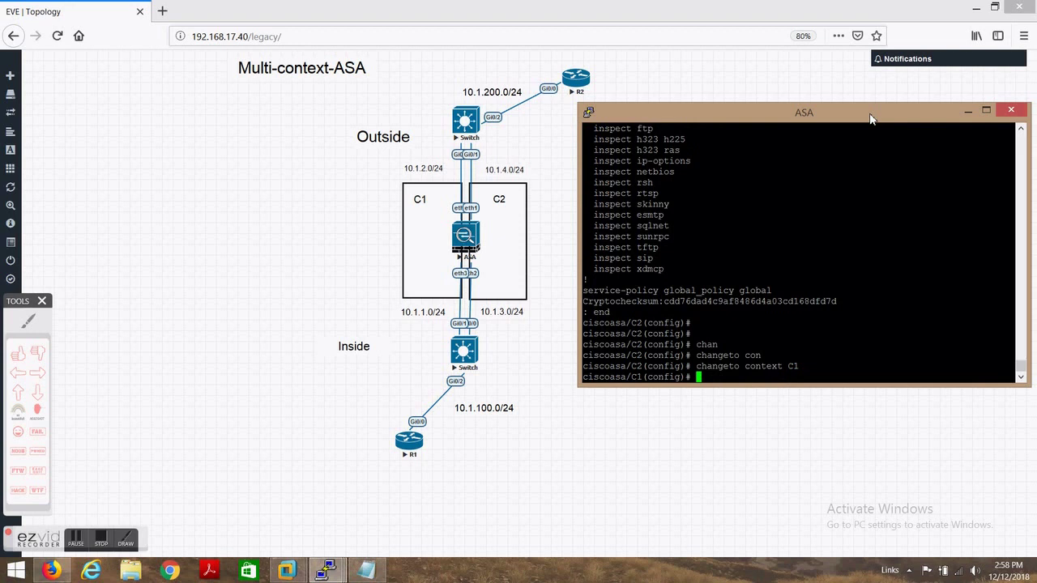
key("Return")
key("Return")
key("Return")
key("Return")
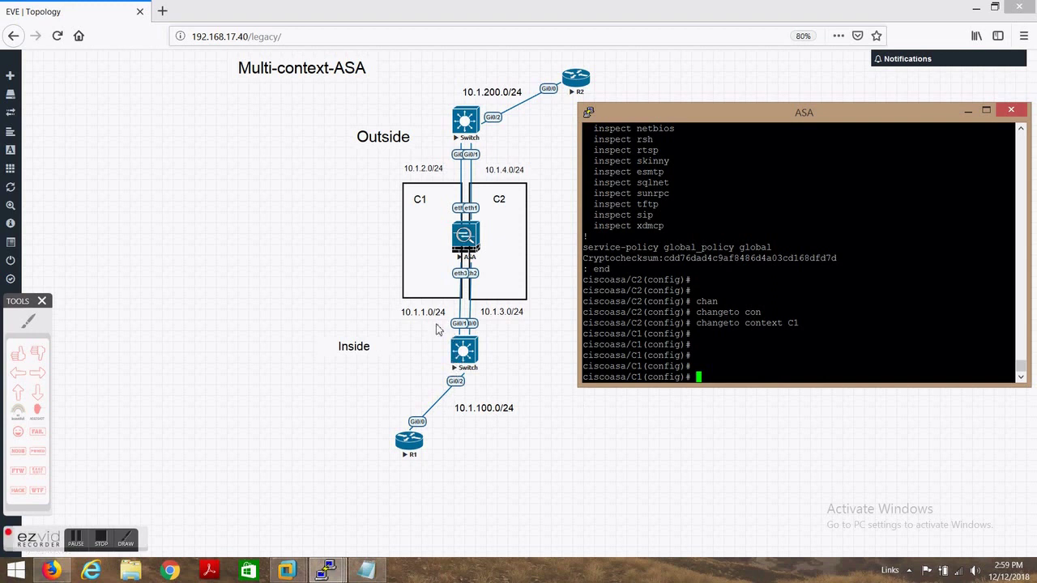
Switch to the SW1 console window, place it beside the topology and start its session at the SW1 prompt
left_click(328, 571)
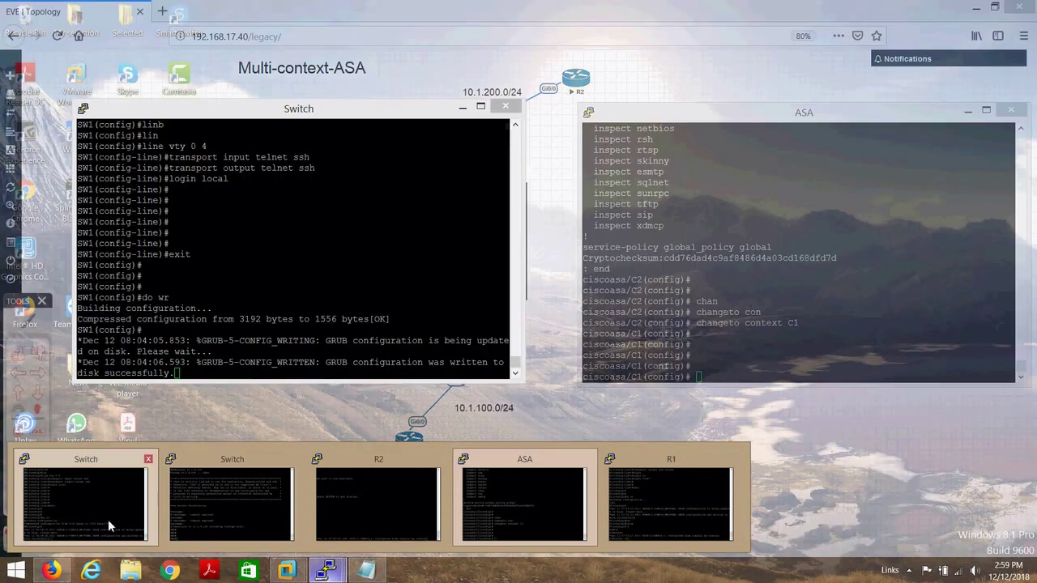
left_click(107, 520)
left_click_drag(339, 112, 816, 129)
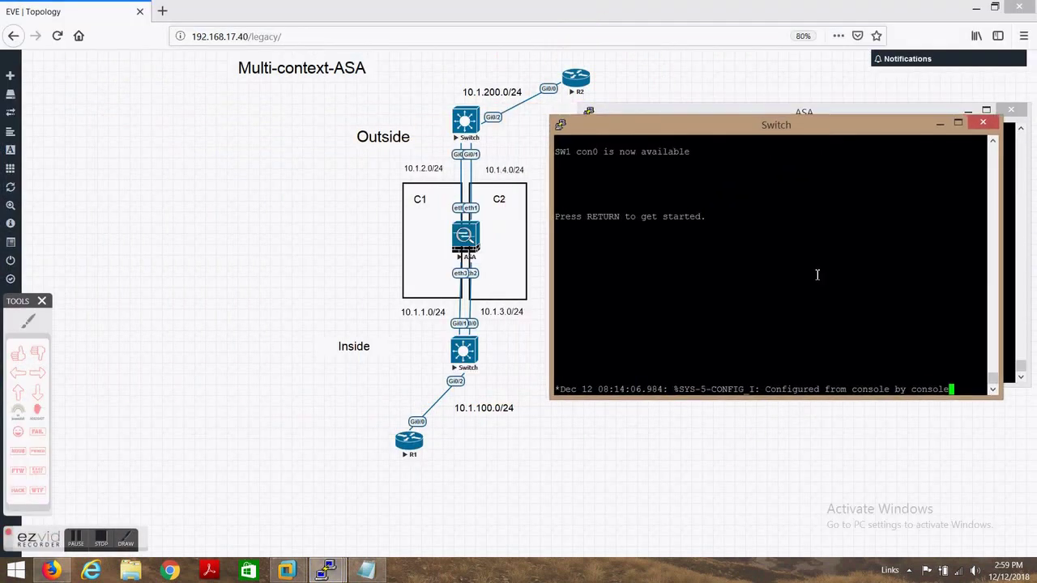
key("Return")
key("Return")
key("Return")
key("Return")
key("Return")
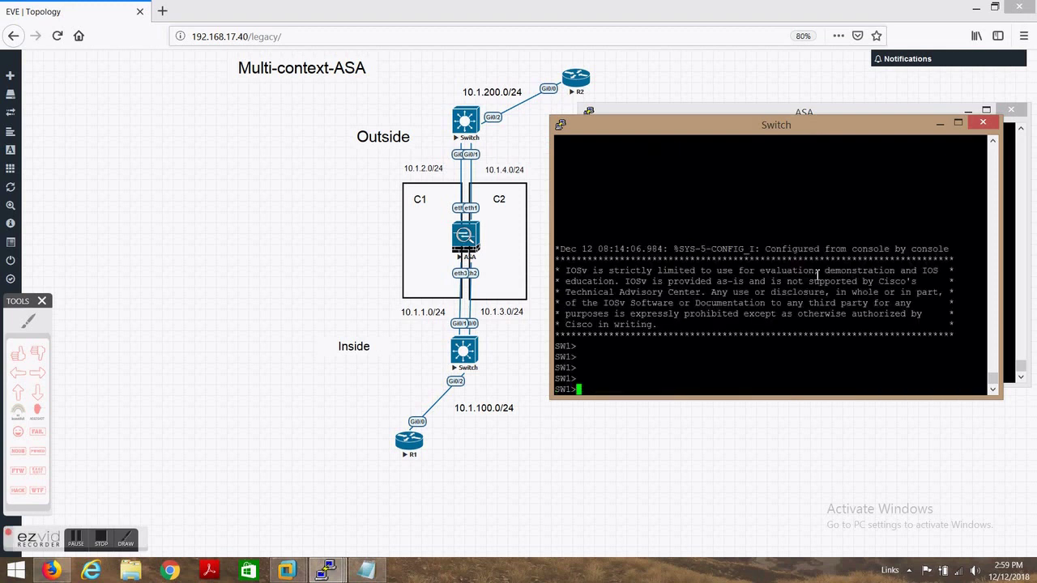
Enter privileged mode on SW1 and display the IP interface brief to read its VLAN addresses
type("en")
key("Return")
key("Return")
key("Return")
type("sh ip")
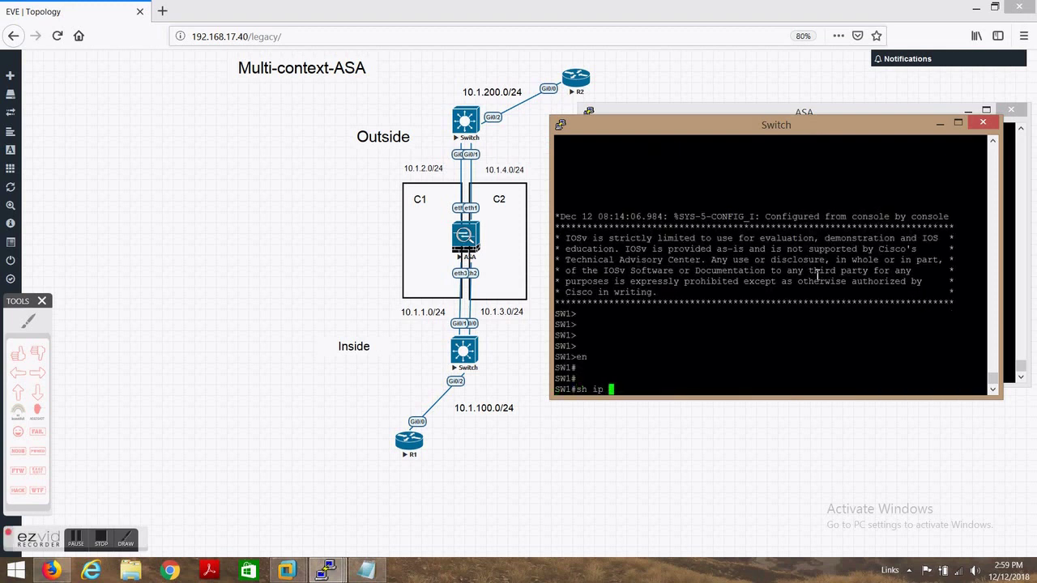
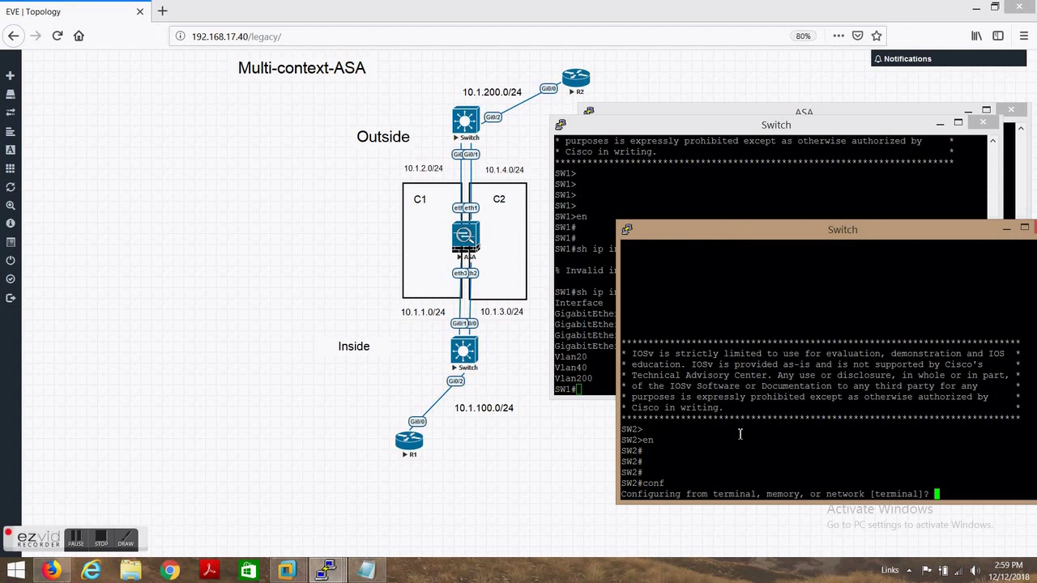
type("t")
key("Return")
key("Return")
key("Return")
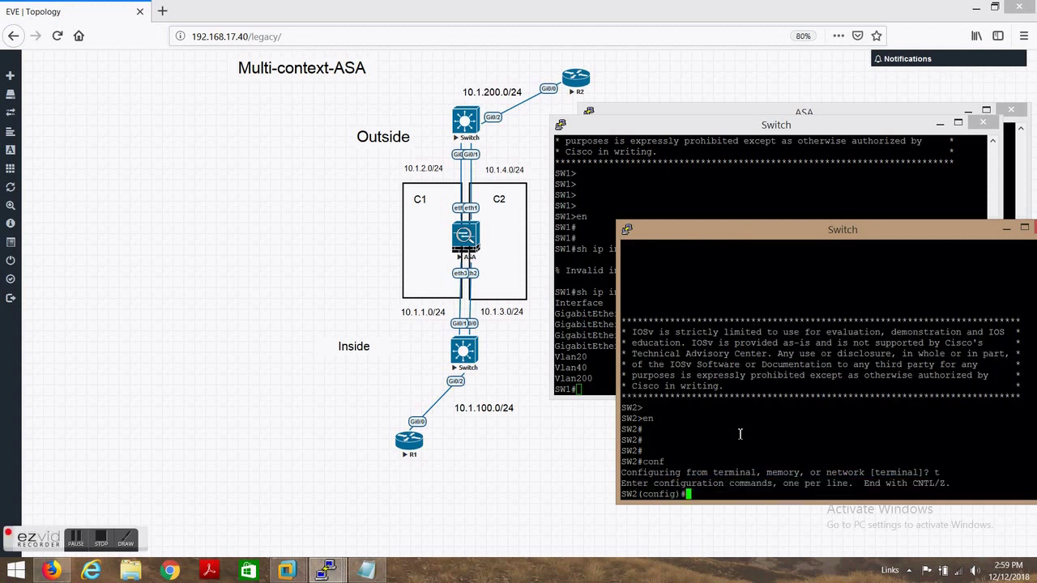
type("tel")
key("Tab")
type("n")
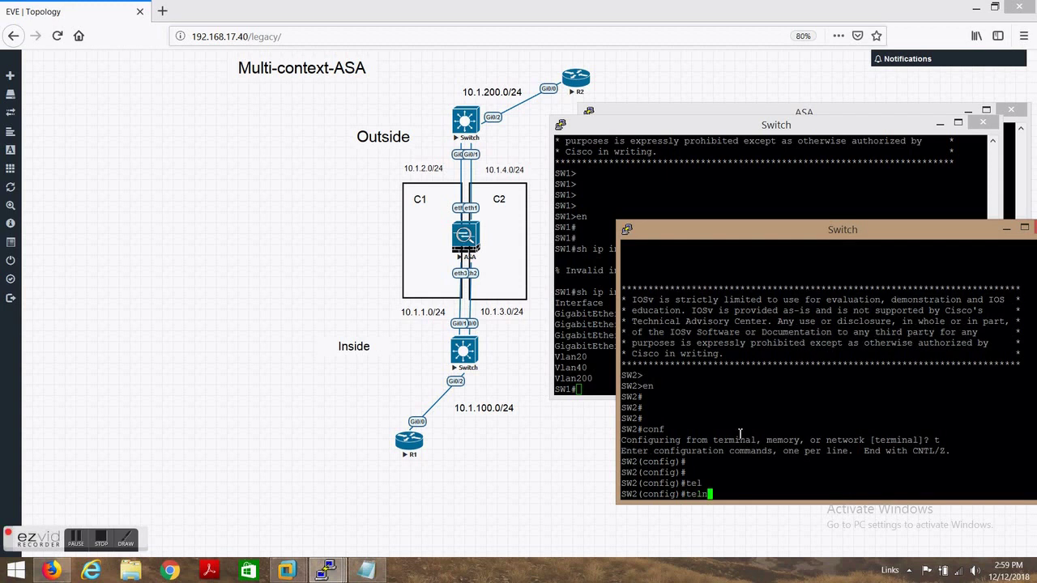
key("BackSpace")
key("BackSpace")
key("BackSpace")
key("BackSpace")
key("ctrl+z")
Telnet from SW2 to 10.1.2.100, checking the address against Vlan20 in SW1's interface list
type("tel")
key("Tab")
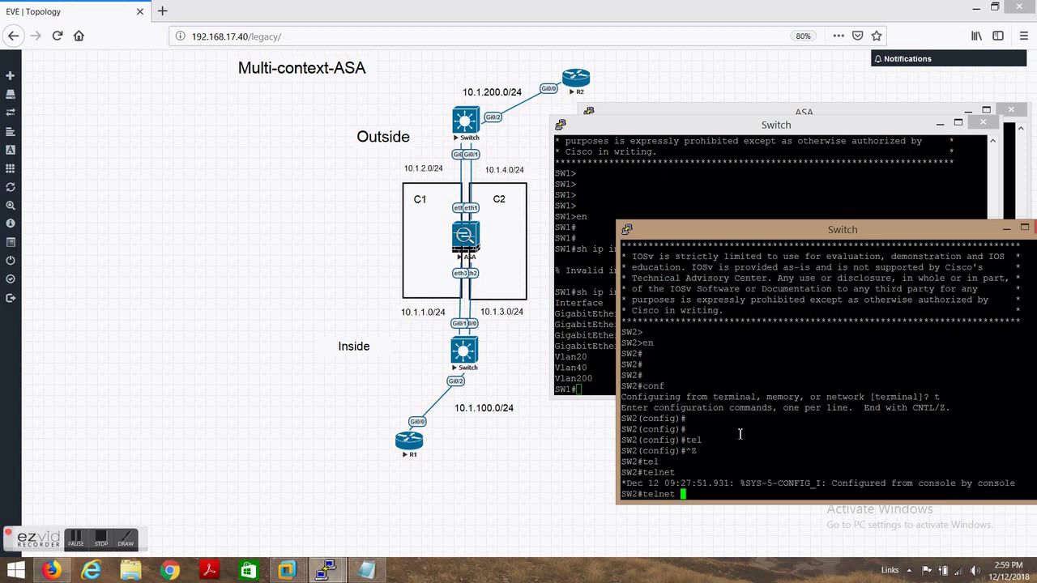
type("10.1.2.100")
left_click(758, 123)
left_click_drag(758, 123, 772, 59)
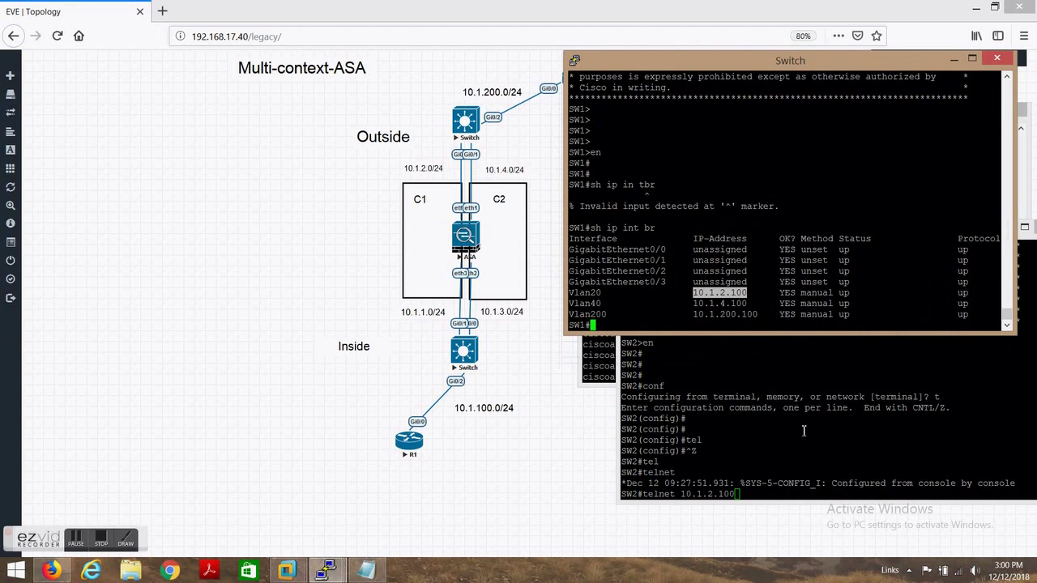
left_click(815, 458)
key("Return")
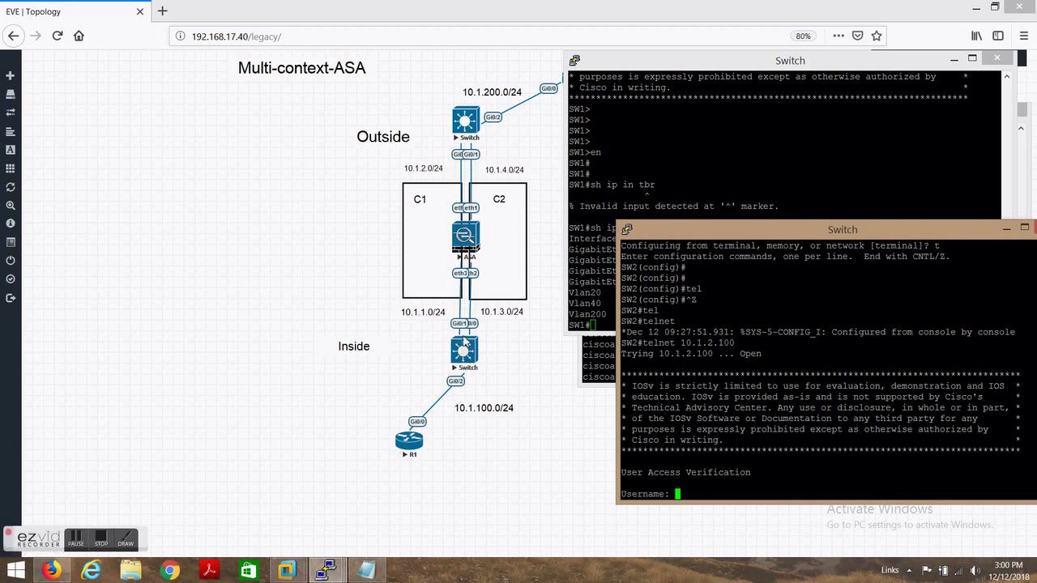
Show the connections in ASA context C1 and check the Outside and Inside addresses of the Telnet session
left_click(610, 369)
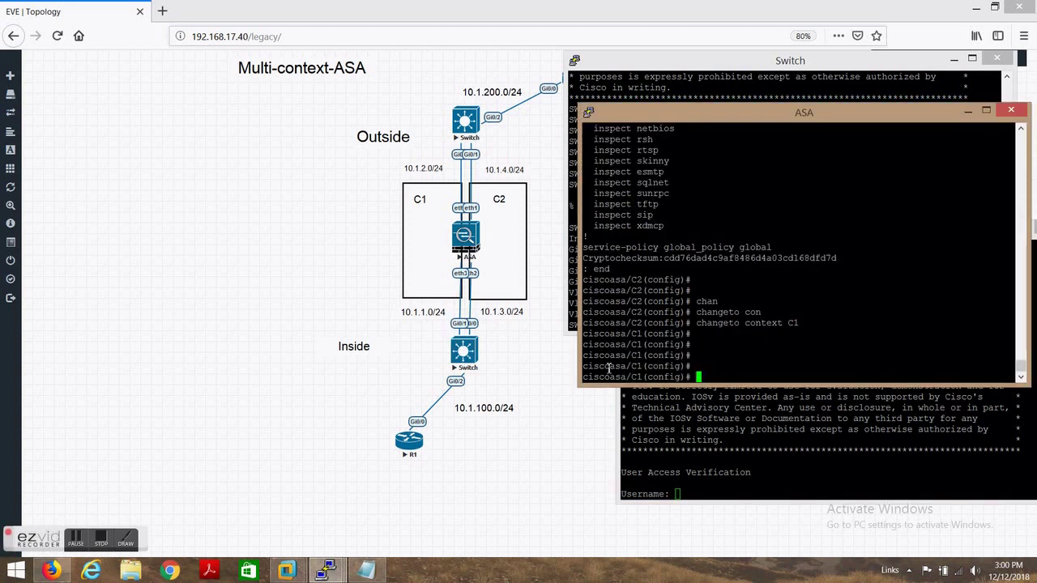
type("sh conn")
key("Return")
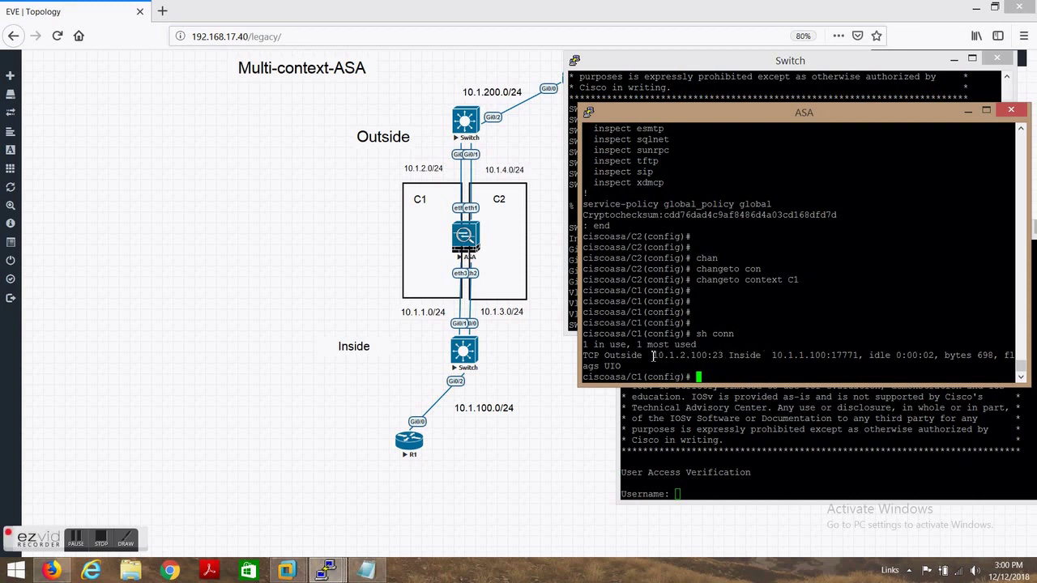
left_click_drag(655, 357, 713, 355)
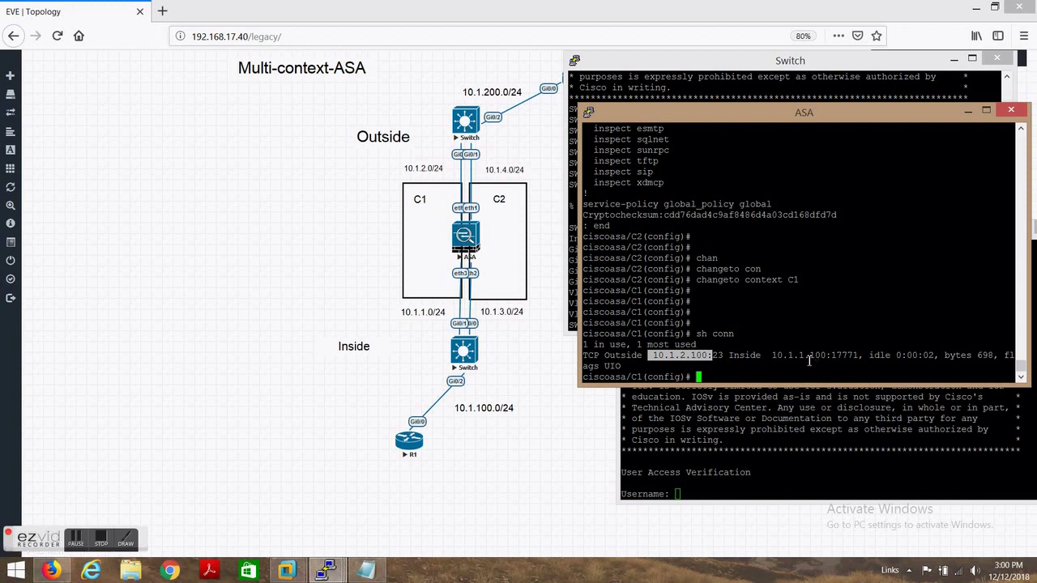
left_click_drag(775, 355, 832, 357)
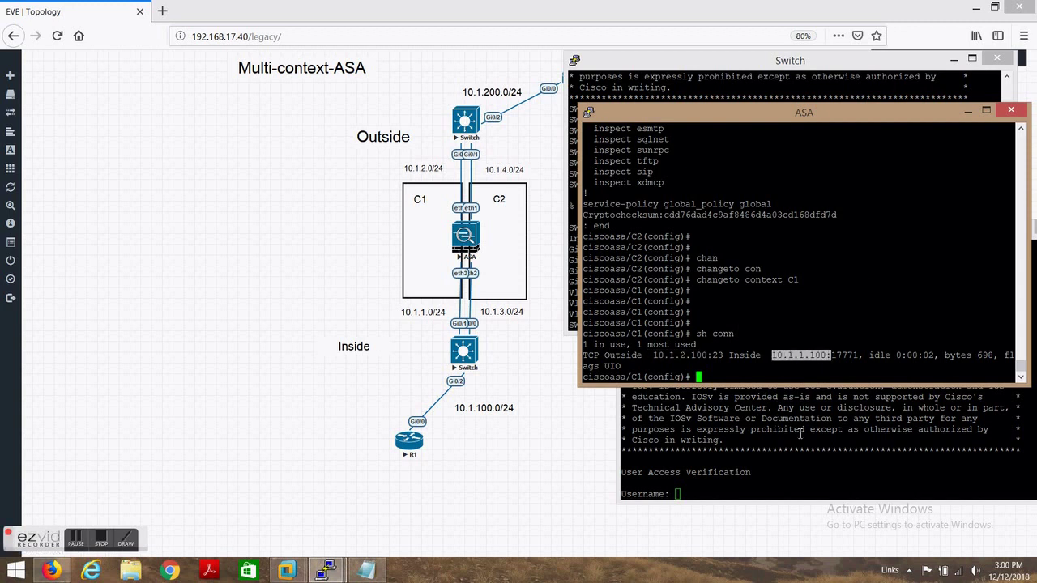
Clear all connections in ASA context C1
left_click(794, 454)
left_click(727, 170)
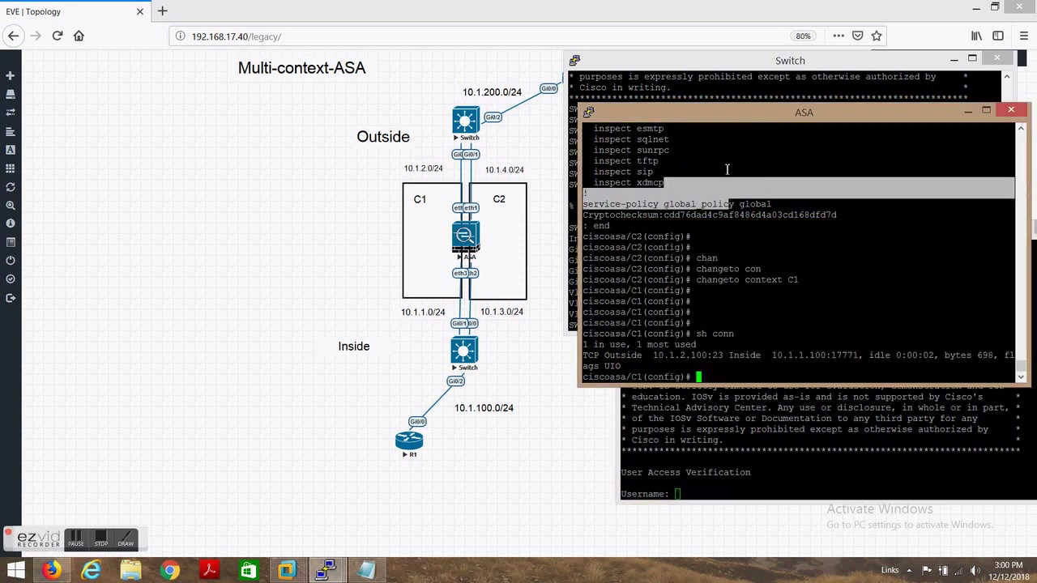
type("cle")
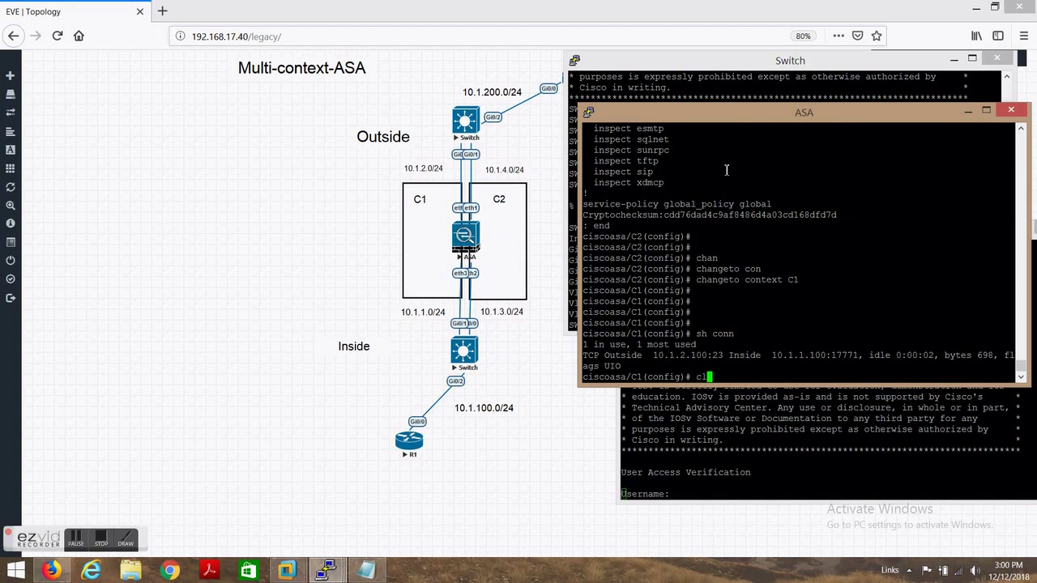
key("Tab")
type("con")
key("Tab")
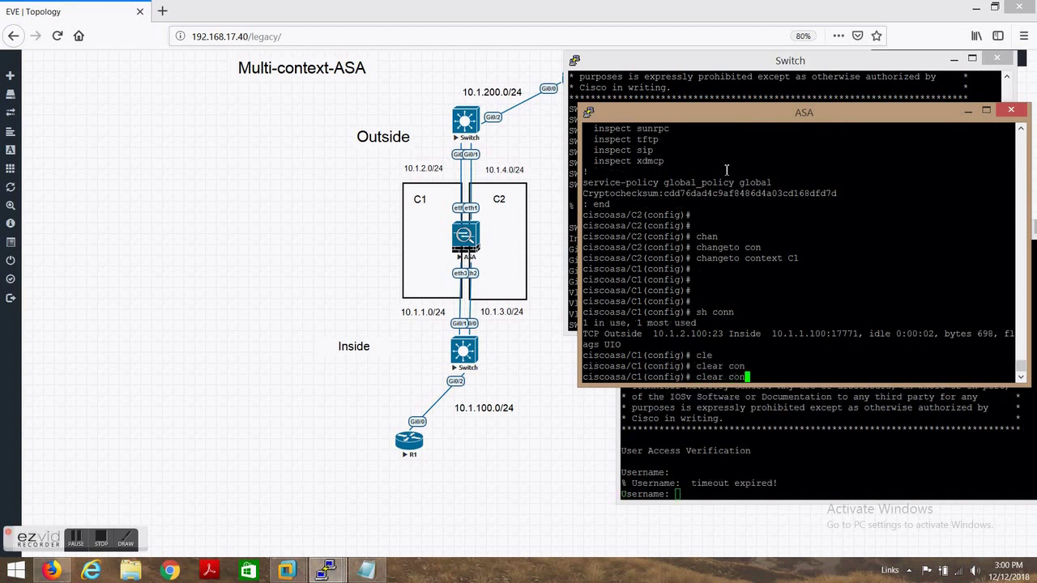
type("n all")
key("Return")
Display SW2's IP interface brief and compare its VLAN addresses with the connection listed on the ASA
left_click(825, 460)
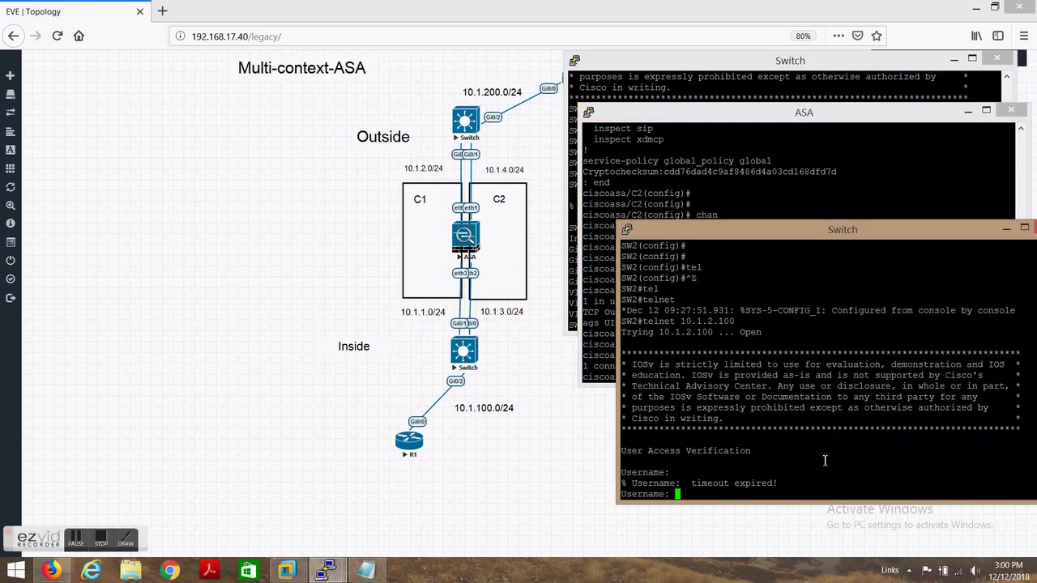
type("sh ip int br")
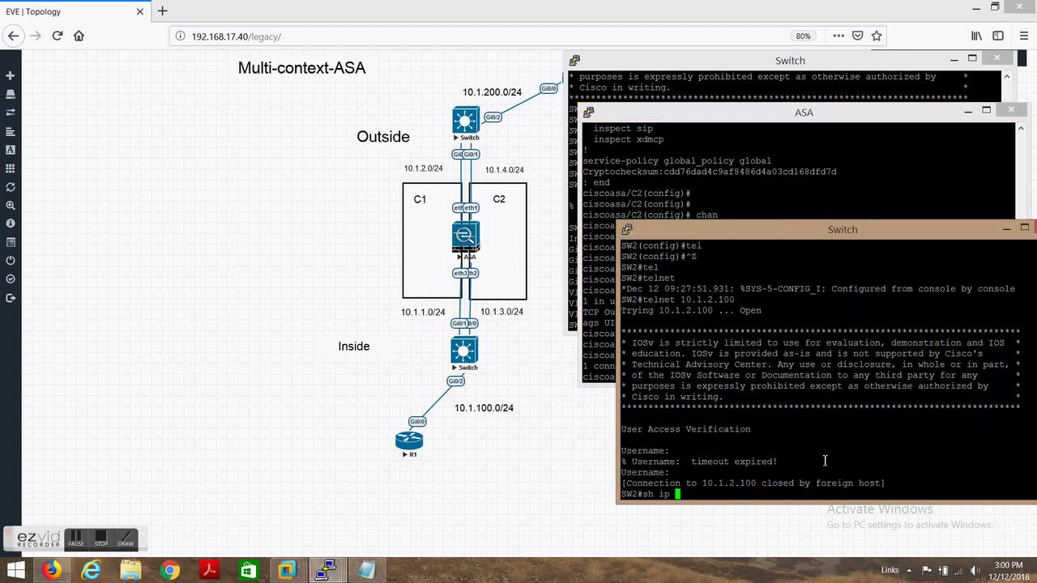
key("Return")
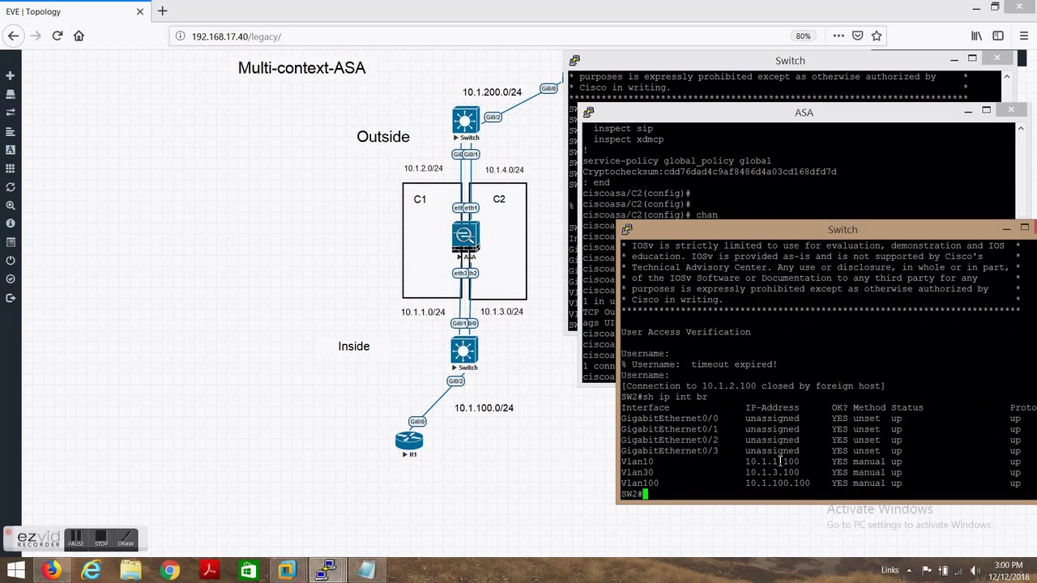
left_click(738, 185)
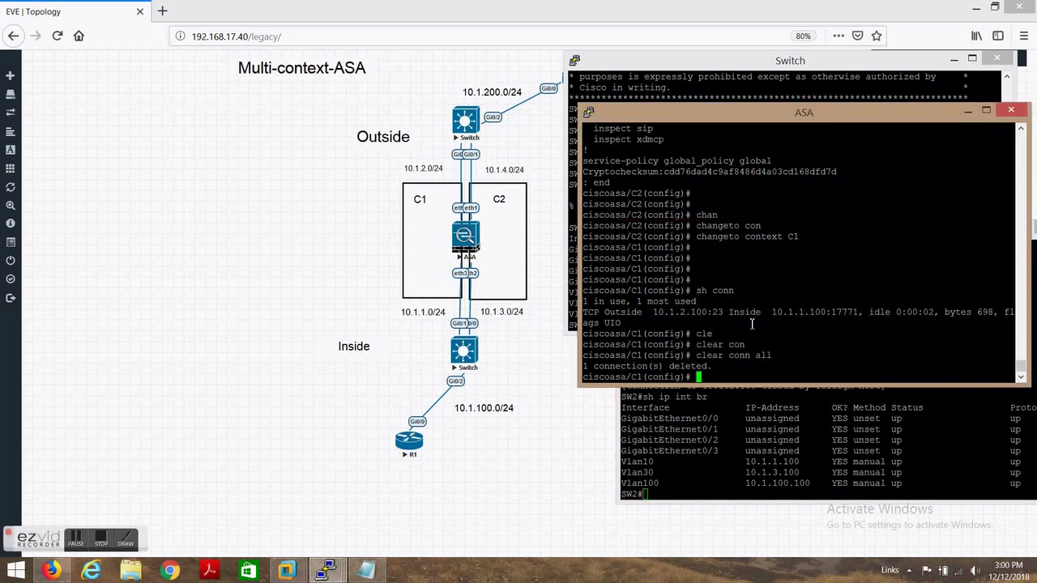
Prepare a Telnet command to 10.1.4.100 on SW2 without running it, checking the address against Vlan40 on SW1
left_click(728, 465)
key("Up")
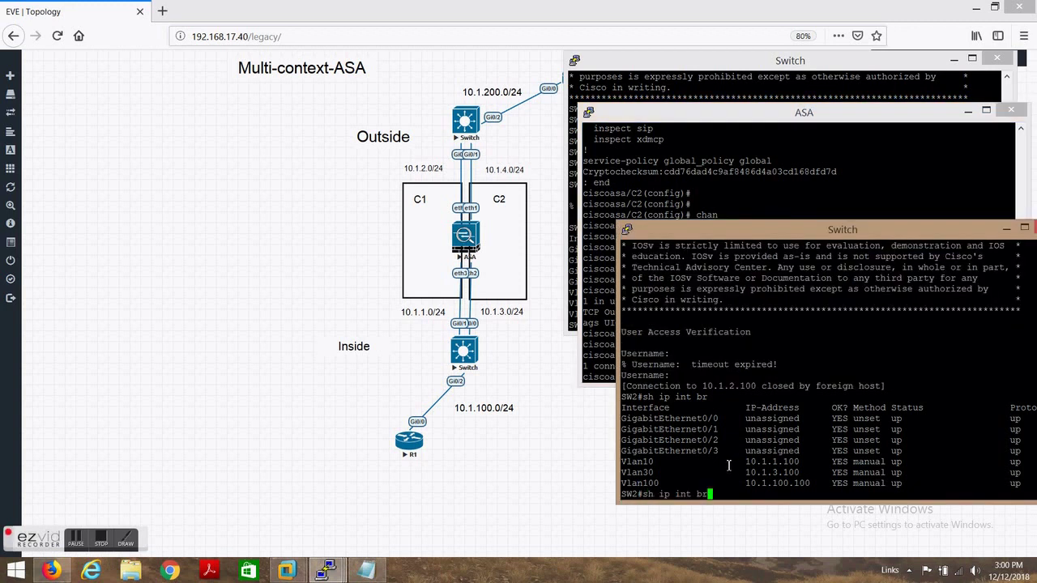
key("Up")
key("BackSpace")
key("BackSpace")
key("BackSpace")
key("BackSpace")
key("BackSpace")
type("4.100")
left_click(797, 86)
double_click(730, 304)
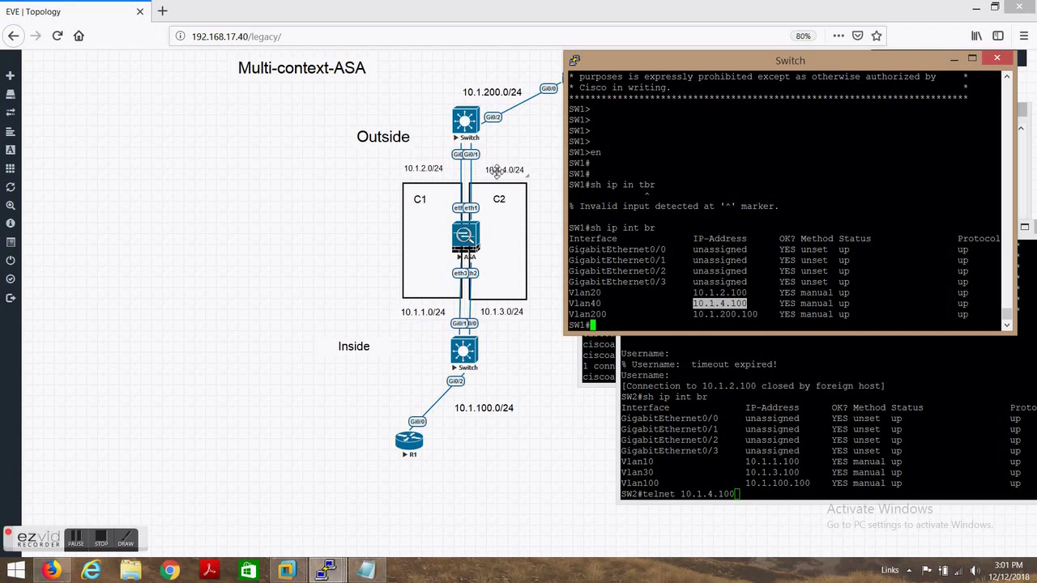
left_click(913, 372)
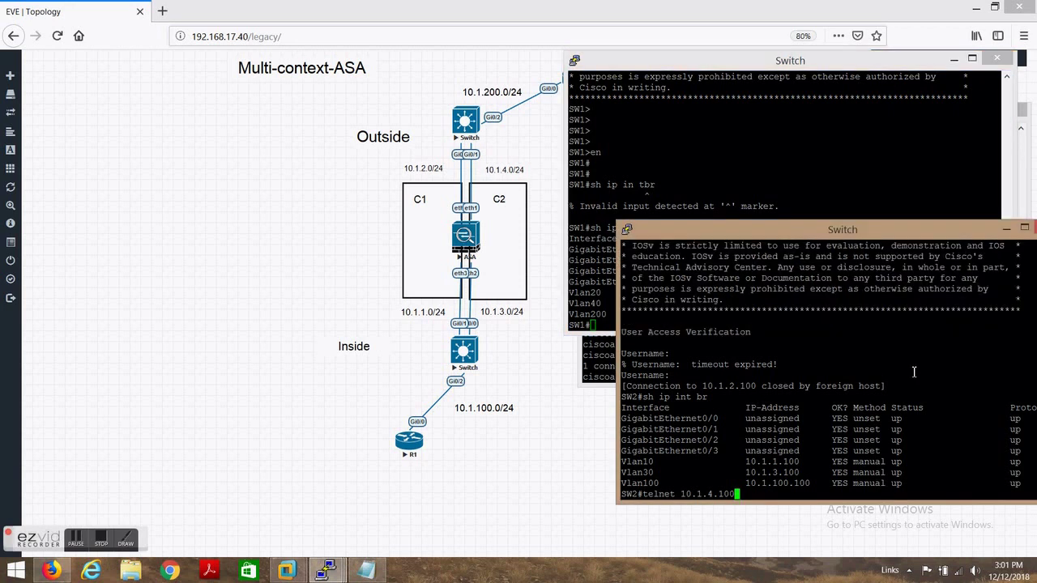
Change the ASA command line from context C1 to context C2
left_click(592, 357)
type("chan")
key("Return")
type("changeto con")
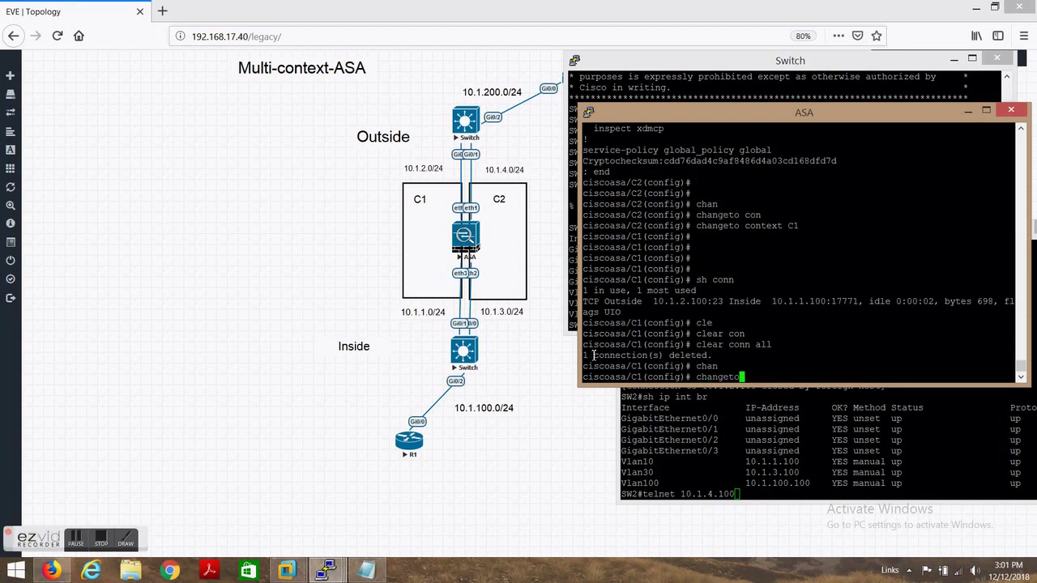
key("Tab")
type("C2")
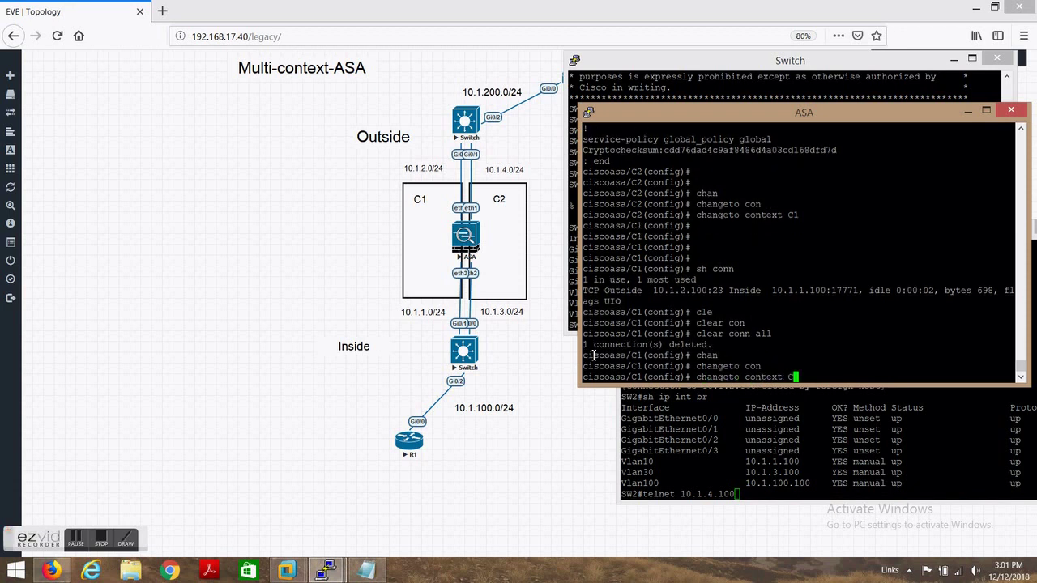
key("Return")
key("Return")
key("Return")
key("Return")
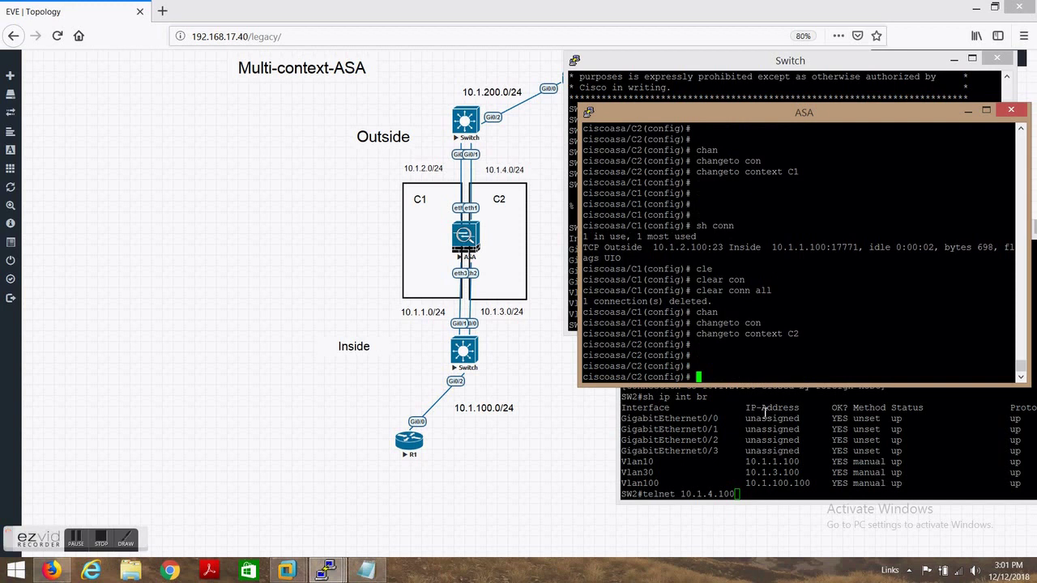
Run the Telnet to 10.1.4.100 from SW2 and show context C2's connections on the ASA to check its addresses and port
left_click(929, 422)
key("Return")
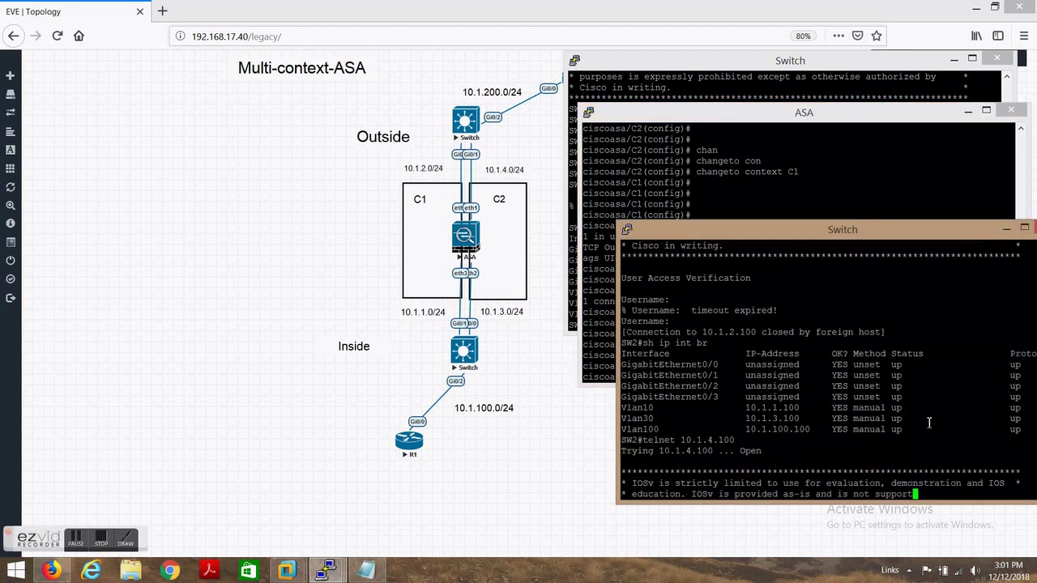
left_click(725, 189)
type("sh conn")
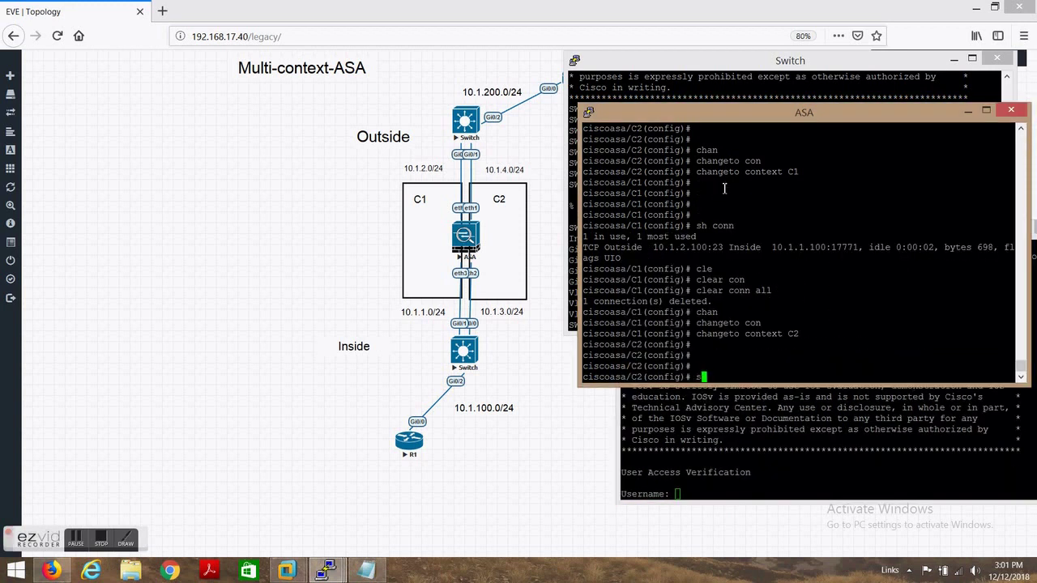
key("Tab")
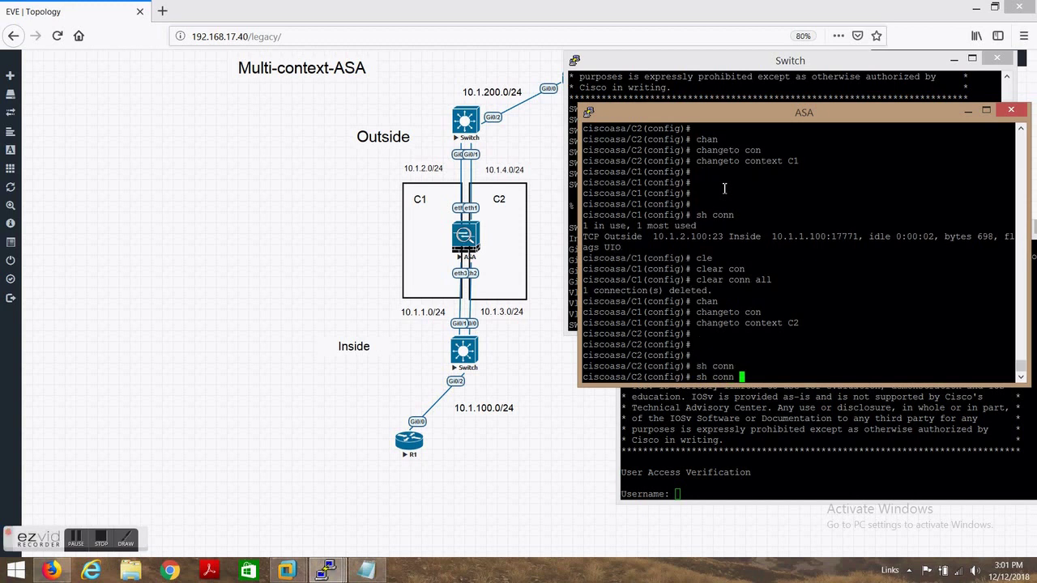
key("Return")
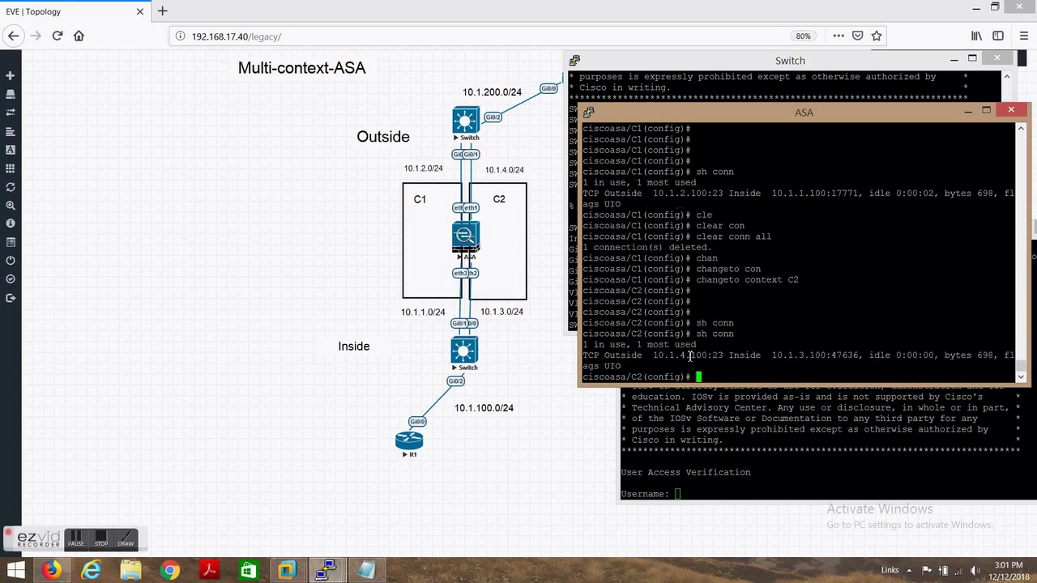
left_click_drag(655, 355, 708, 353)
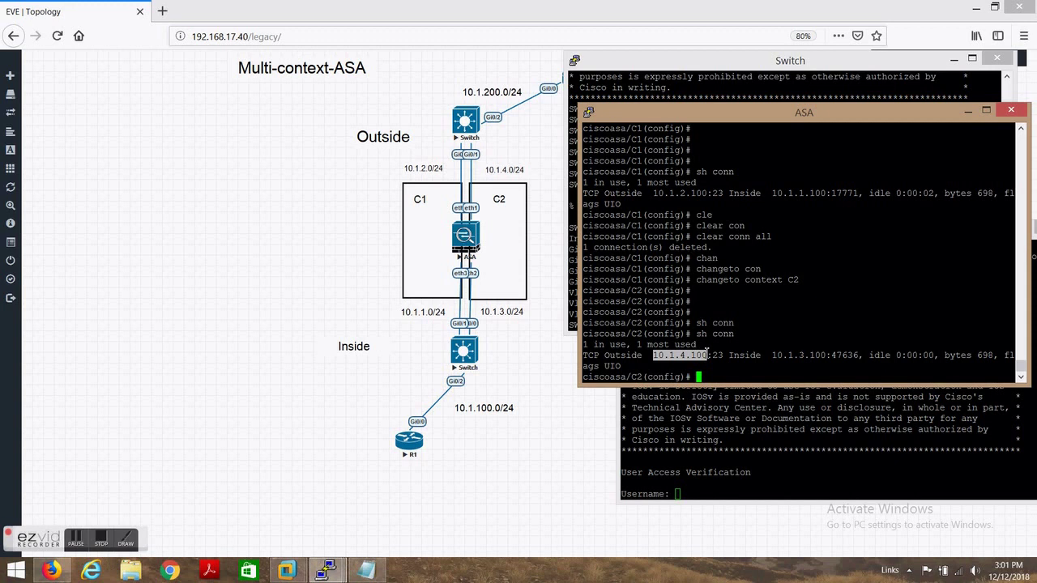
double_click(717, 355)
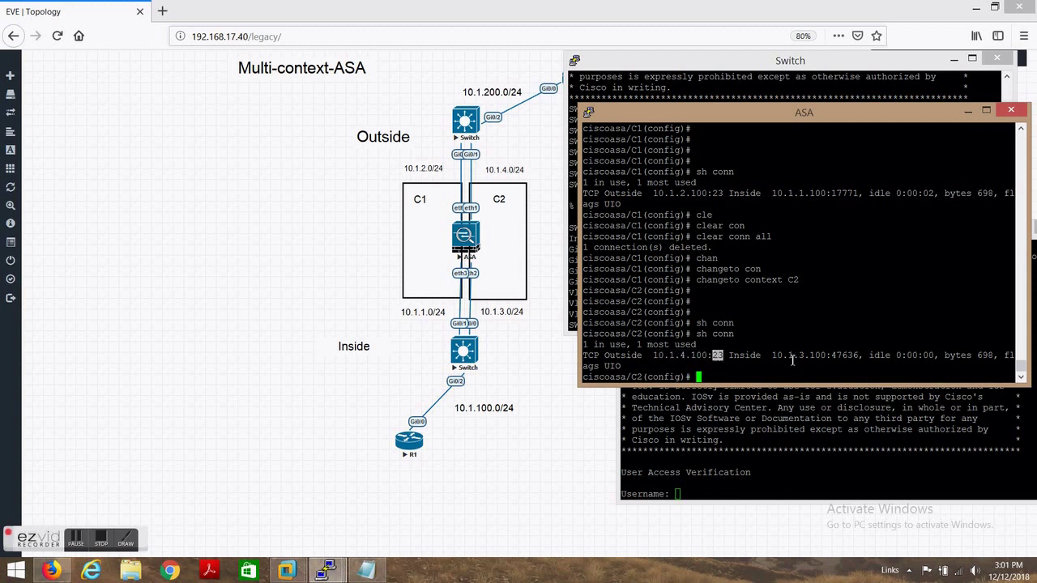
double_click(796, 355)
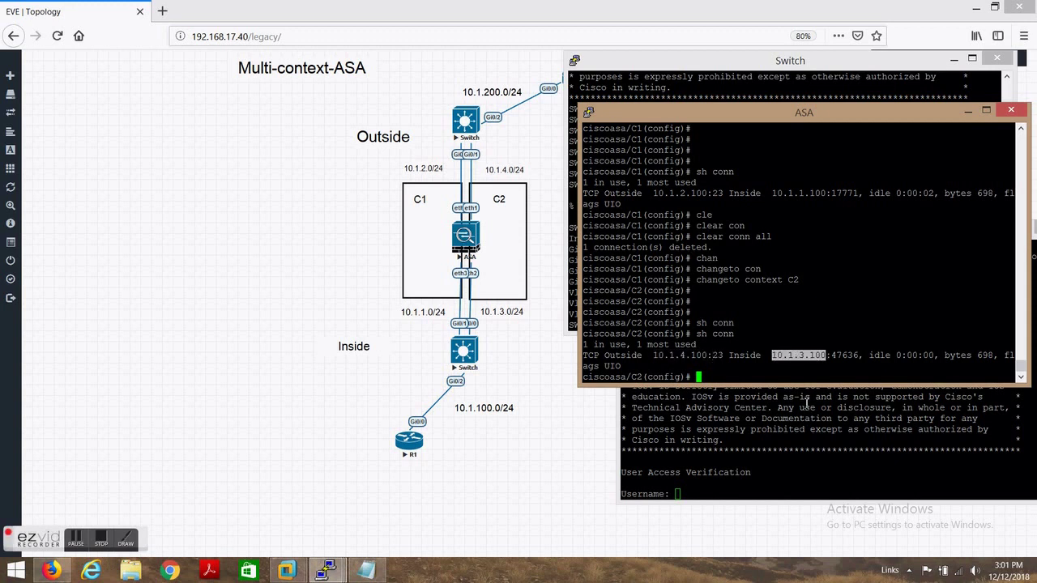
Change the ASA command line from context C2 back to context C1
left_click(772, 368)
type("chamn")
key("Tab")
key("BackSpace")
key("BackSpace")
key("Tab")
type("ngen")
key("BackSpace")
type("to con")
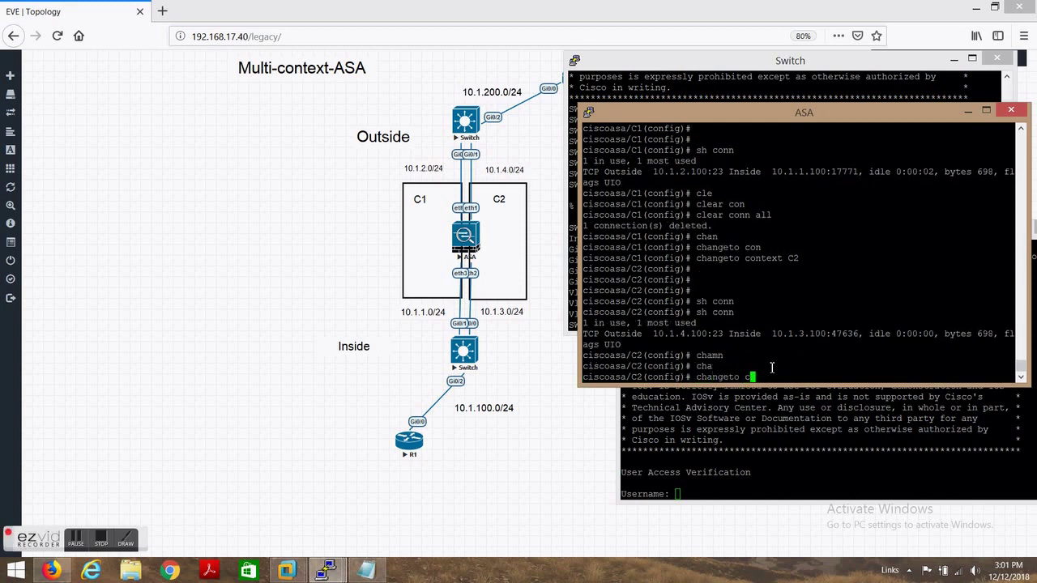
key("Tab")
type("C1")
key("Return")
key("Return")
key("Return")
key("Return")
key("Return")
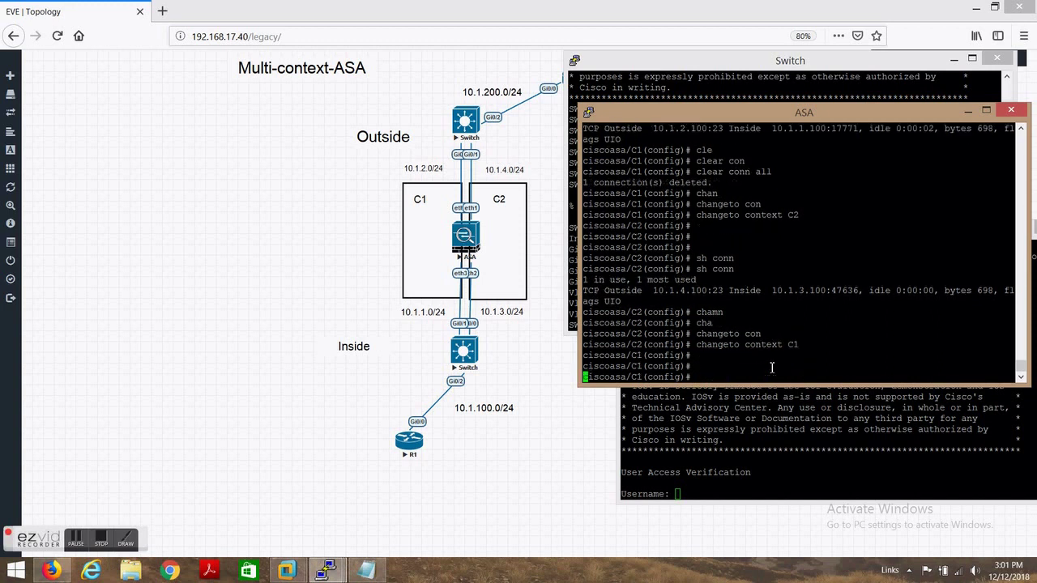
Show context C1's connections on the ASA to check for active Telnet traffic
type("sh con")
key("Tab")
type("n")
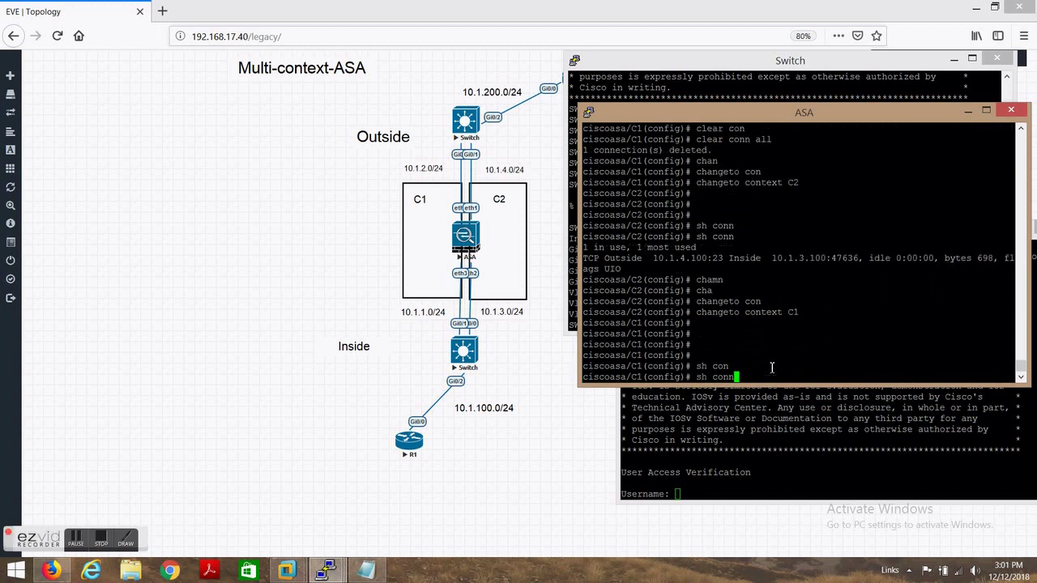
key("Tab")
key("Return")
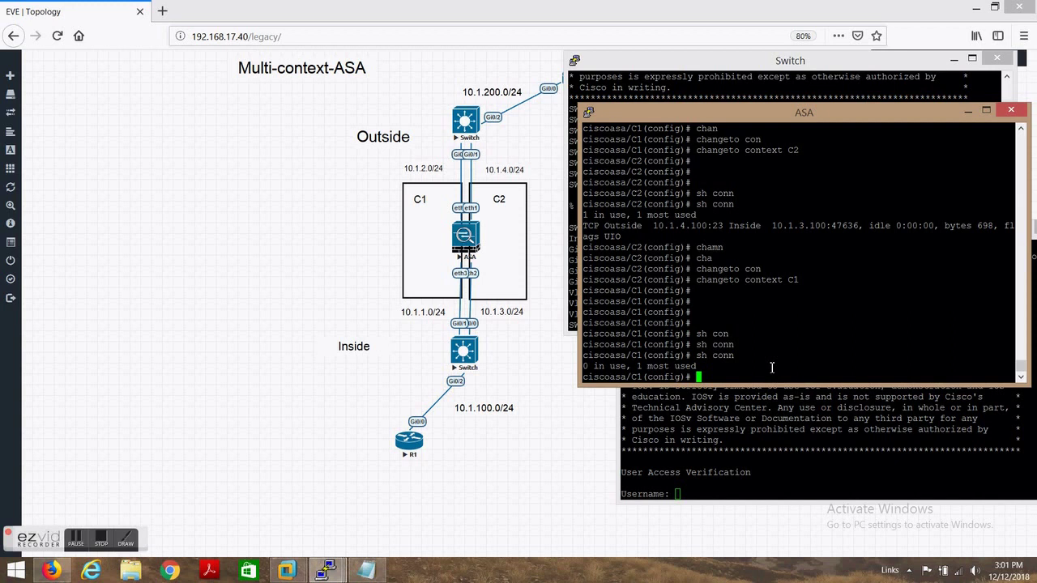
Prepare a changeto command on the ASA without running it
type("chan")
key("Tab")
type("to")
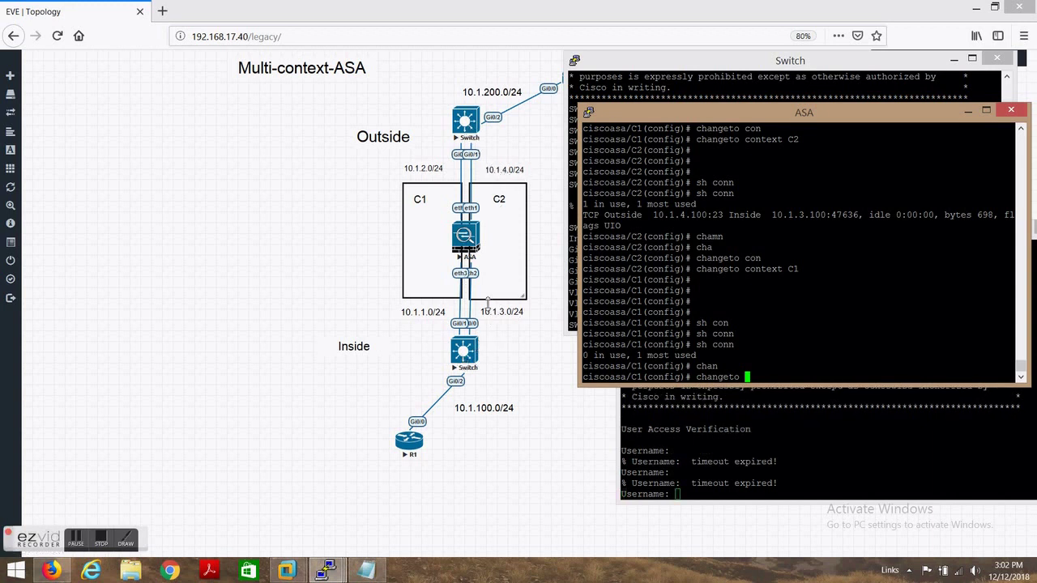
Trace the two traffic paths between the switches through contexts C2 and C1 with red brush strokes, then leave drawing mode
left_click(116, 561)
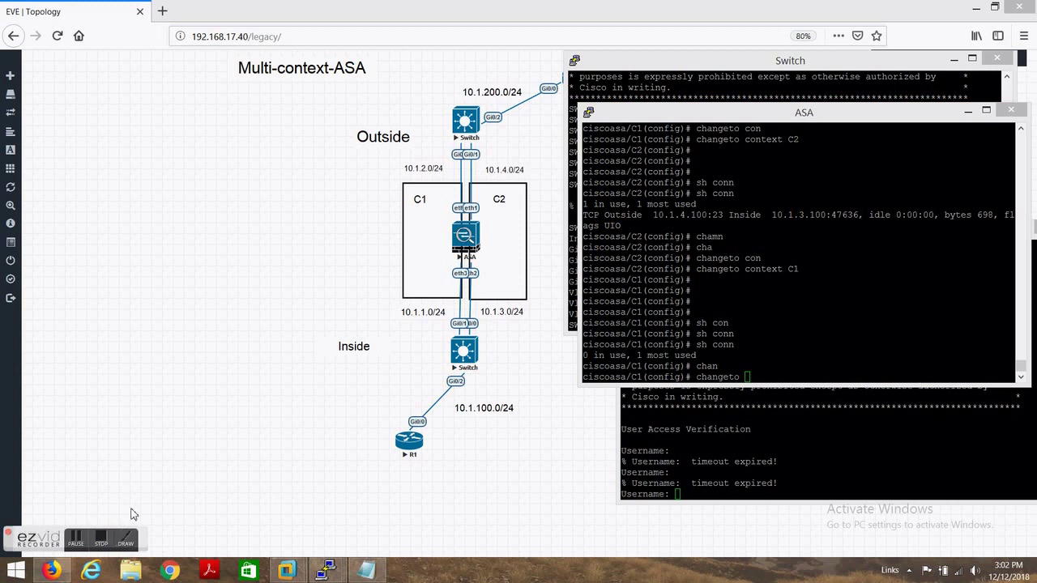
left_click(128, 535)
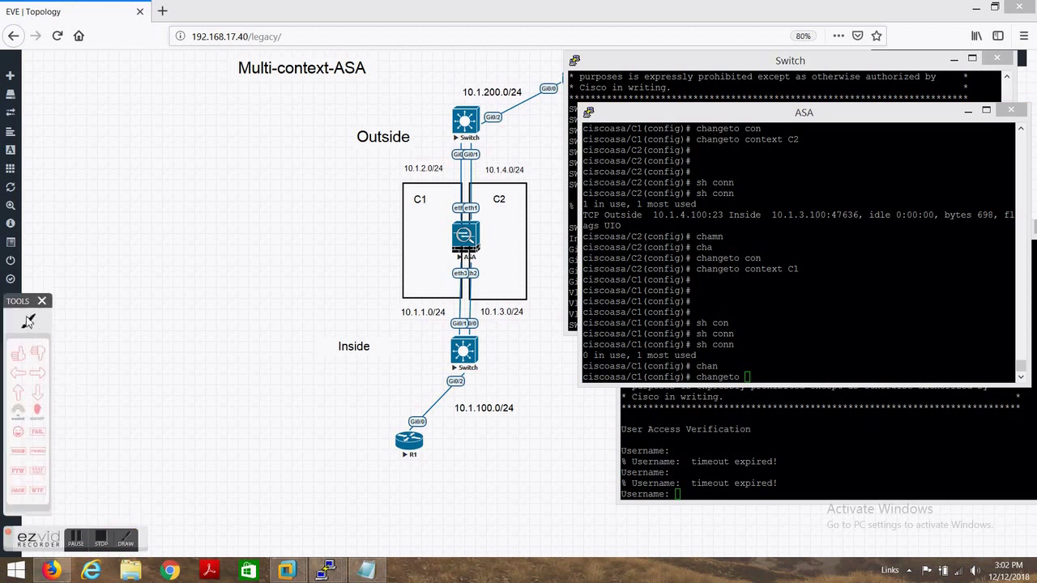
mouse_move(476, 350)
left_mouse_down()
mouse_move(494, 258)
mouse_move(483, 131)
left_mouse_up()
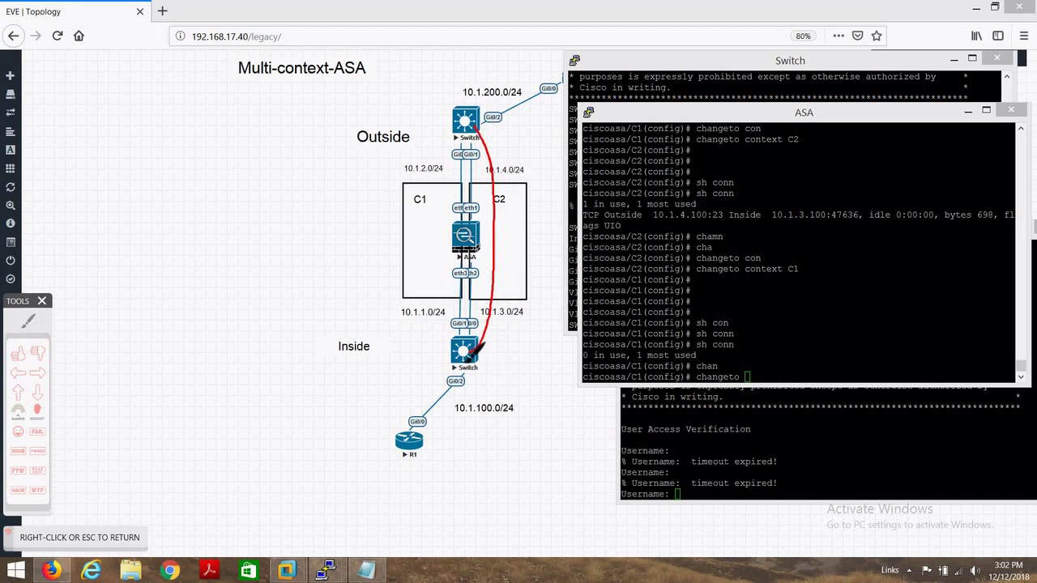
mouse_move(468, 350)
left_mouse_down()
mouse_move(429, 284)
mouse_move(444, 192)
mouse_move(471, 123)
left_mouse_up()
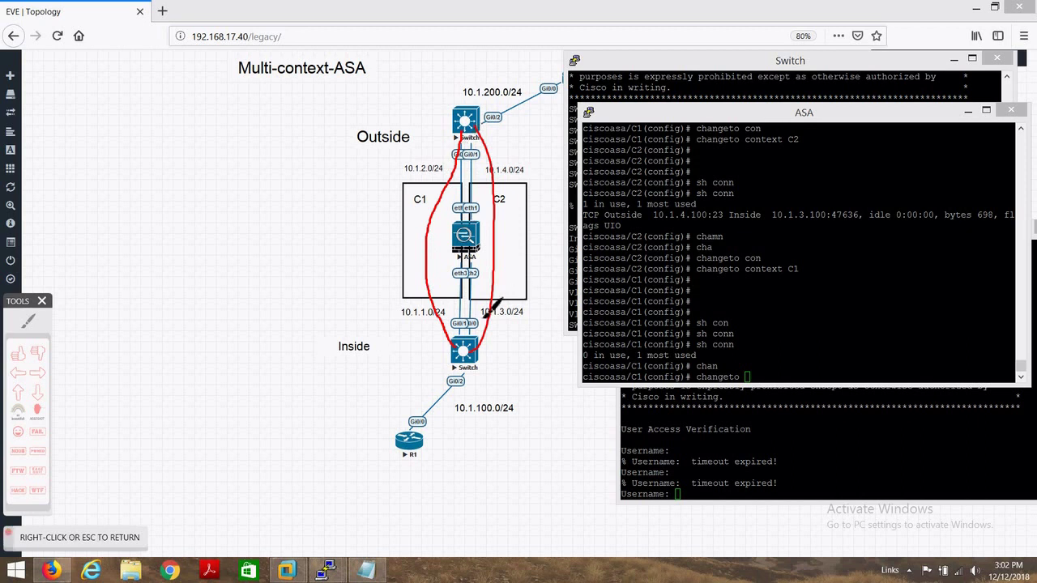
right_click(233, 401)
Try to move the ASA command line to the other context by running changeto C2
left_click(835, 338)
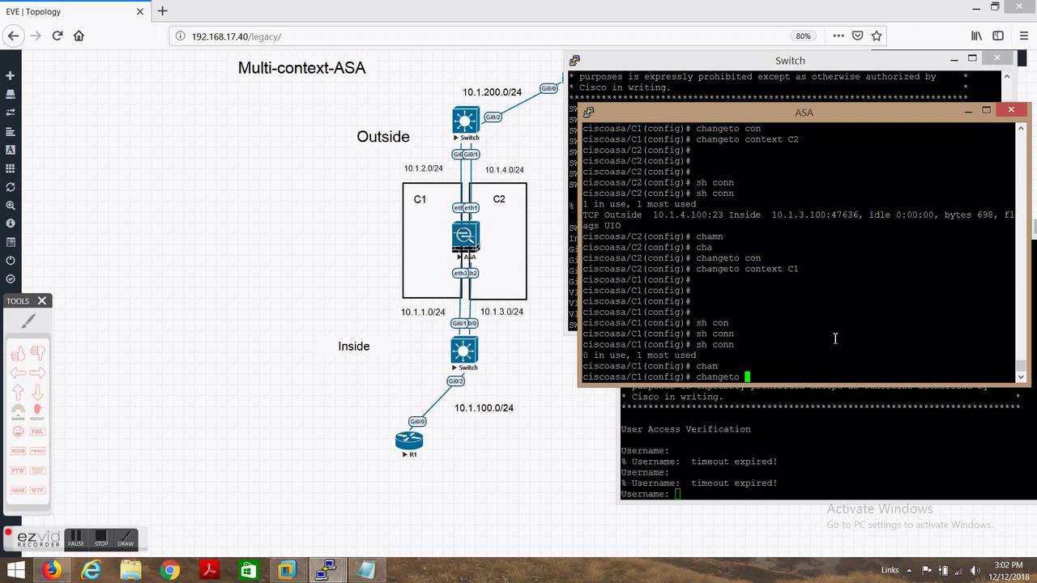
type("c2")
key("Return")
key("Return")
key("Return")
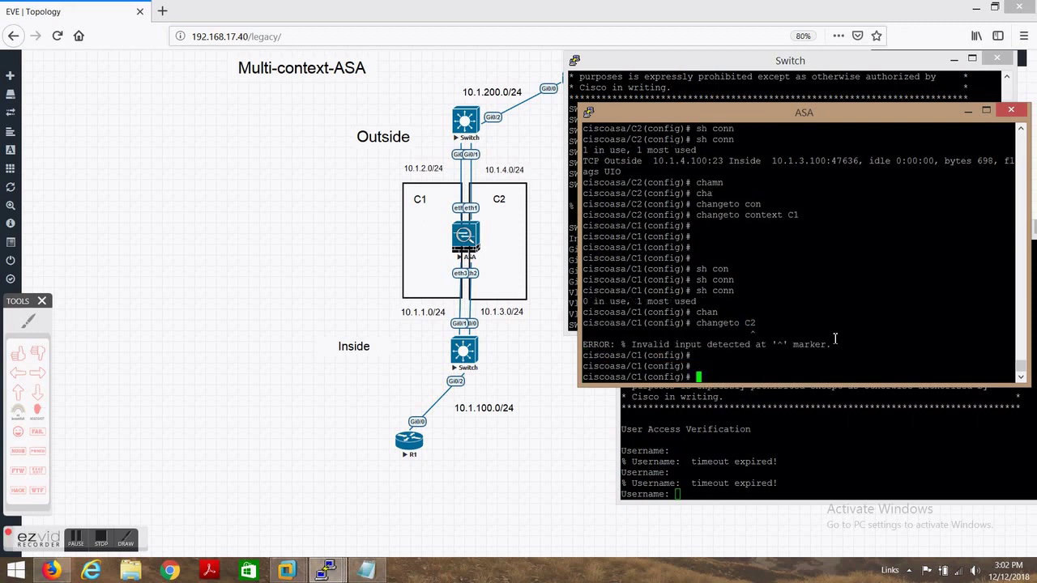
Change the ASA command line to context C2 with the full changeto context command
key("Up")
key("Up")
key("Down")
key("BackSpace")
key("BackSpace")
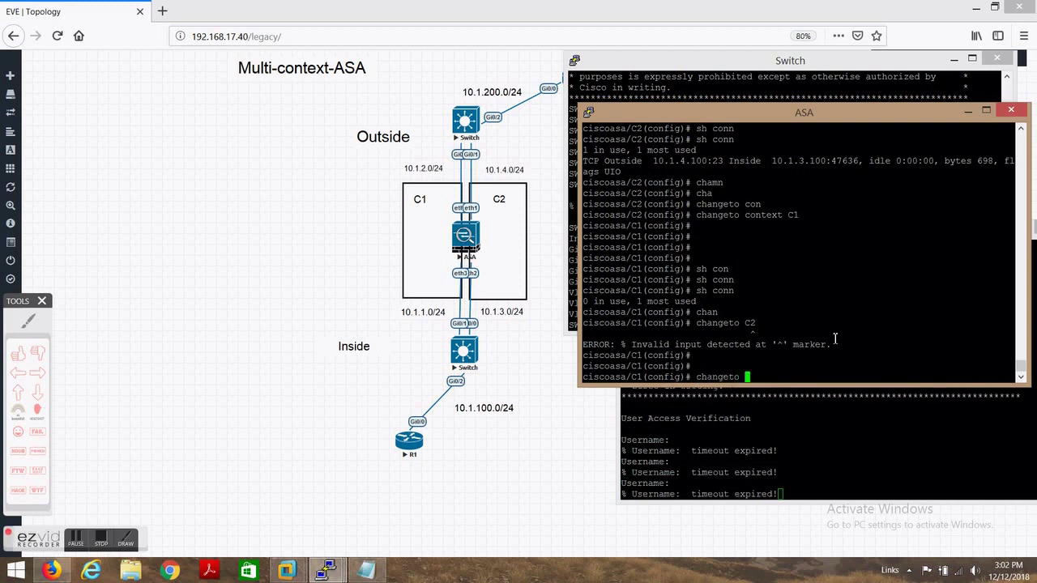
type("con")
key("Tab")
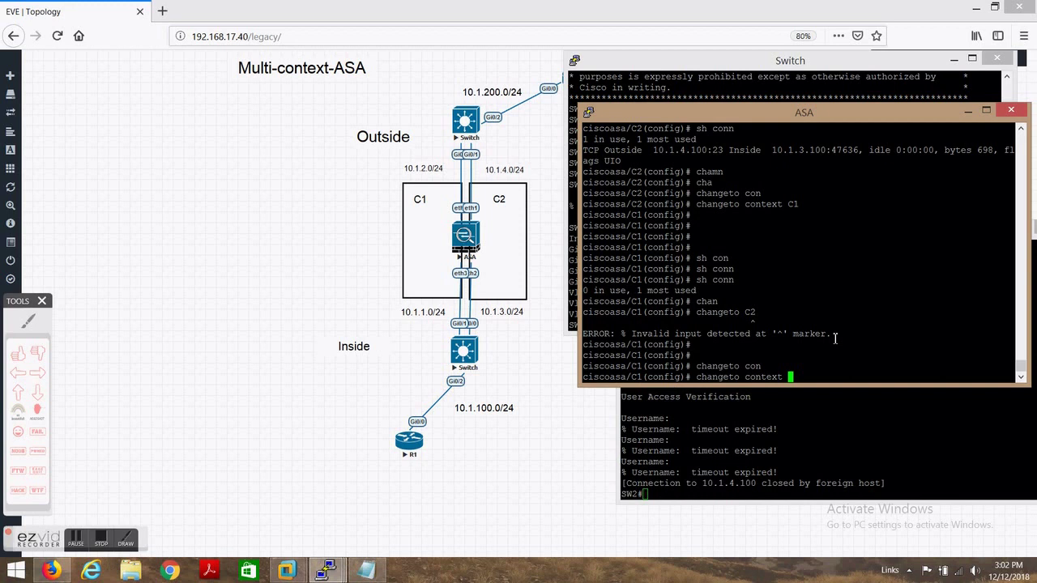
type("C1")
key("BackSpace")
type("2")
key("Return")
key("Return")
key("Return")
key("Return")
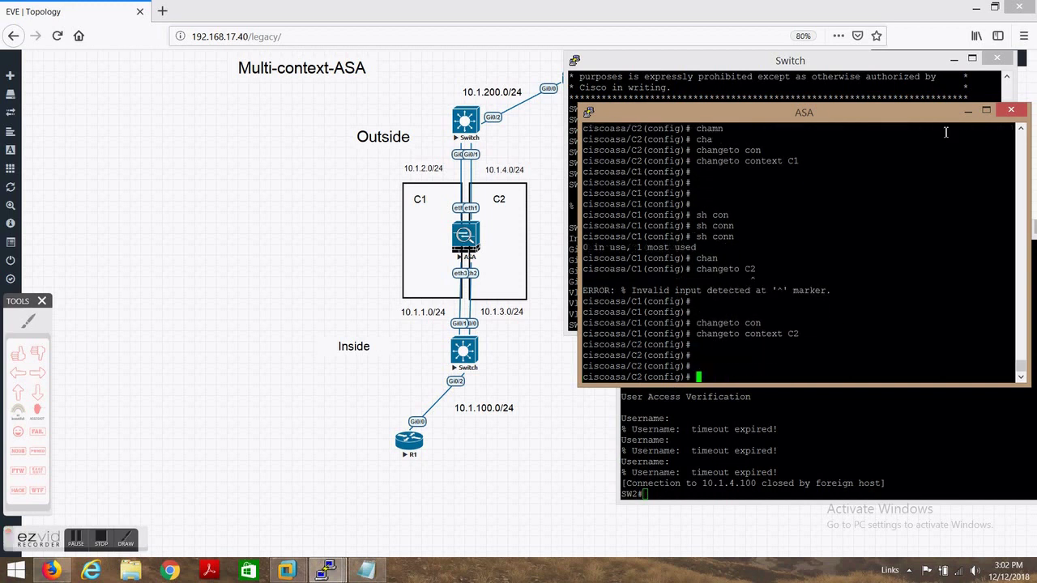
Minimize the ASA and both switch console windows to uncover the whole Multi-context-ASA topology
left_click(968, 110)
left_click(954, 59)
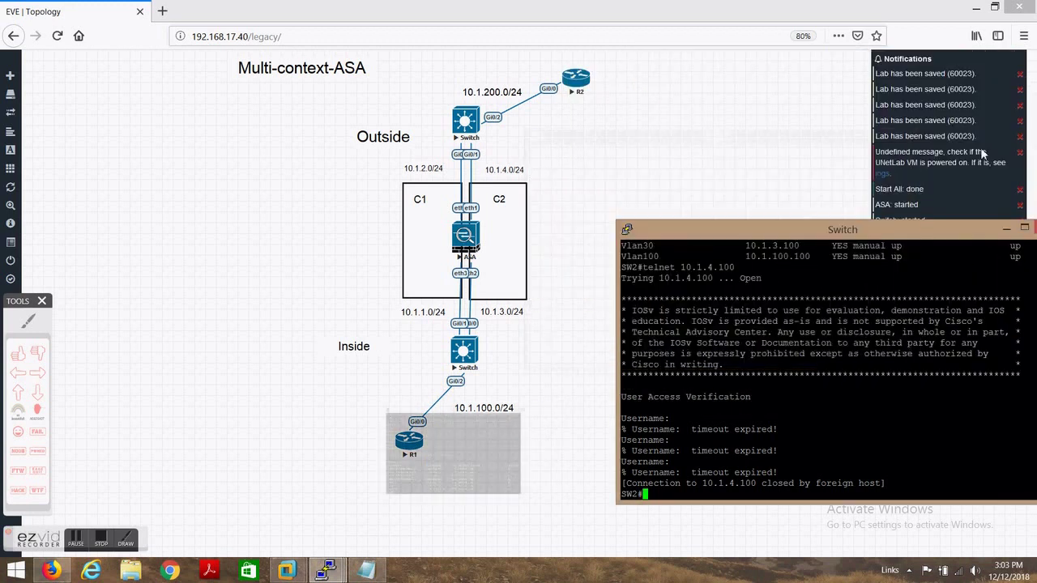
left_click(1006, 229)
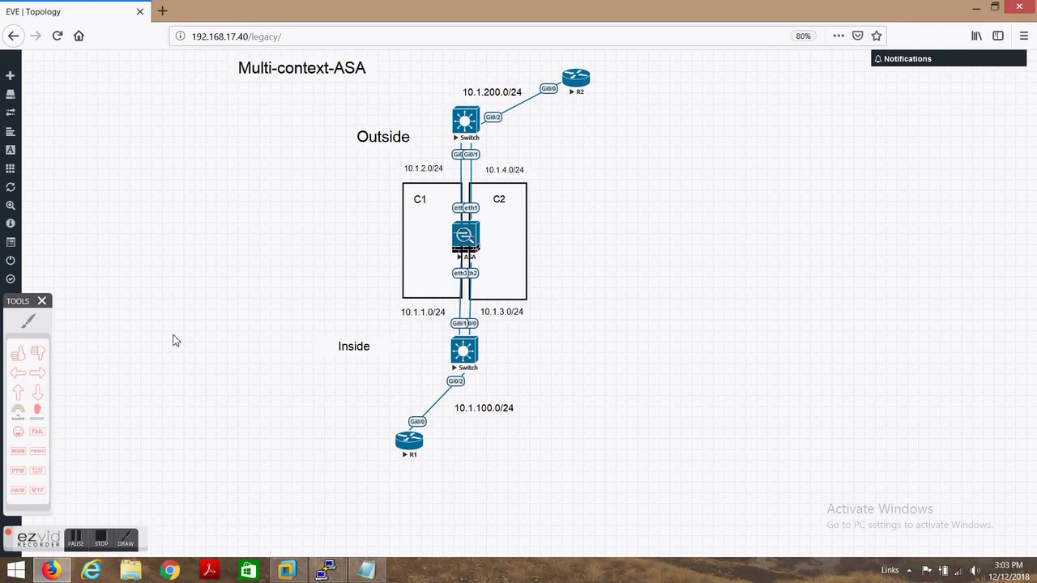
left_click(99, 541)
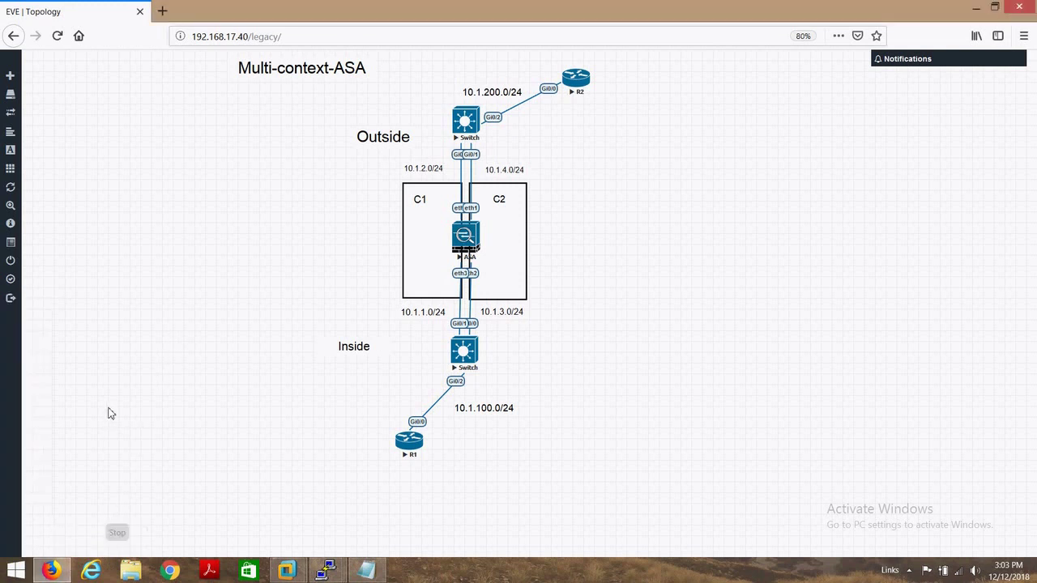